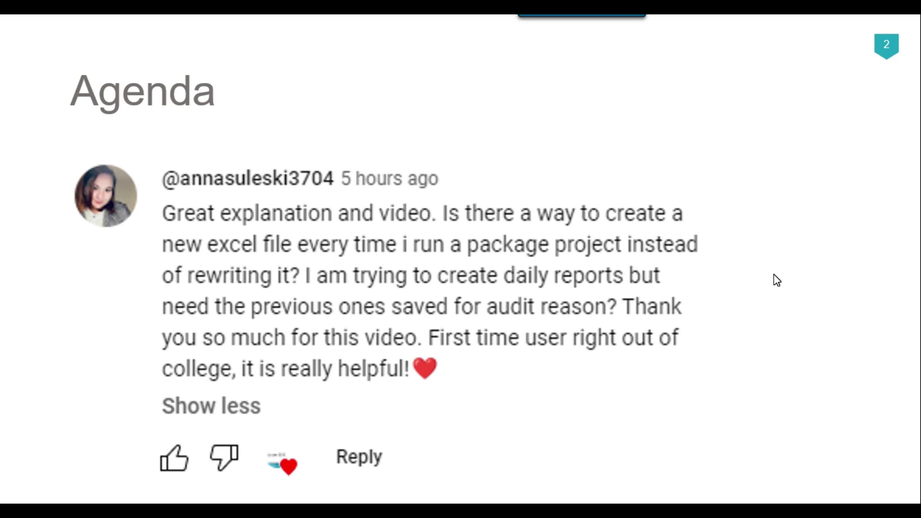
# - Switch to SQL Server Management Studio and run the select query on the Currency table in the Test database
pyautogui.hotkey('alt', 'Tab')
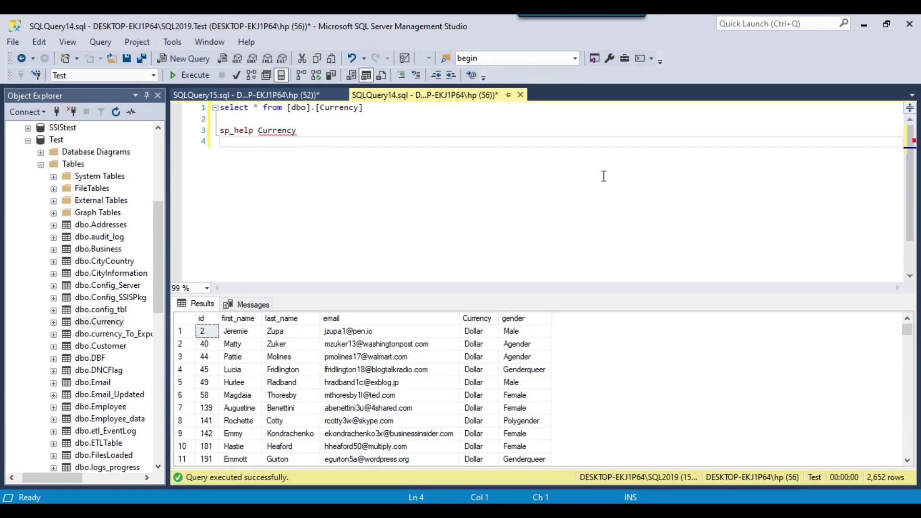
pyautogui.click(56, 140)
pyautogui.click(382, 115)
pyautogui.moveTo(379, 108); pyautogui.dragTo(217, 107)
pyautogui.click(206, 75)
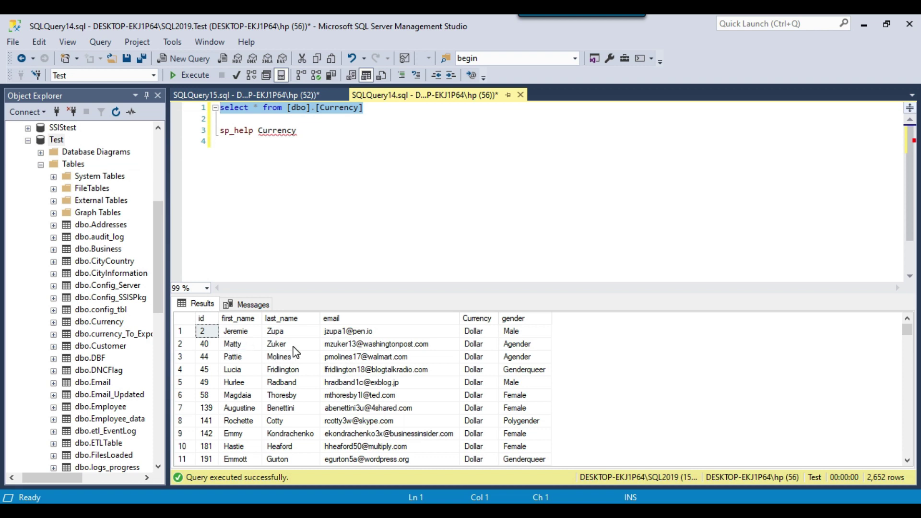
# - Run sp_help Currency and examine the names, data types and lengths of the table's columns
pyautogui.moveTo(320, 134); pyautogui.dragTo(219, 131)
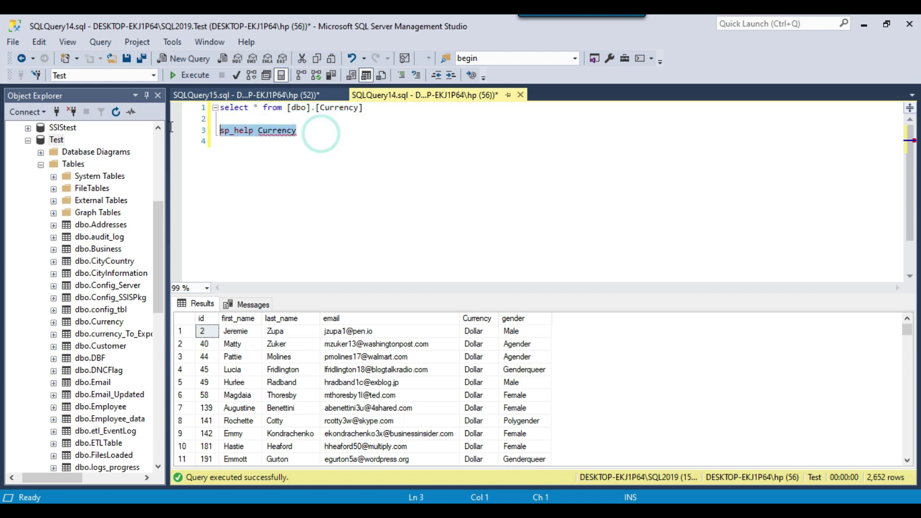
pyautogui.click(193, 75)
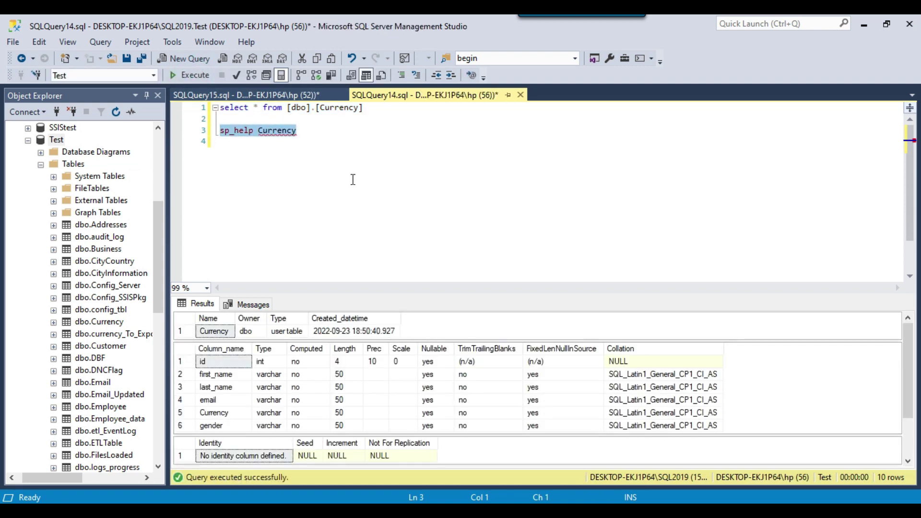
pyautogui.click(291, 365)
pyautogui.moveTo(266, 369); pyautogui.dragTo(281, 427)
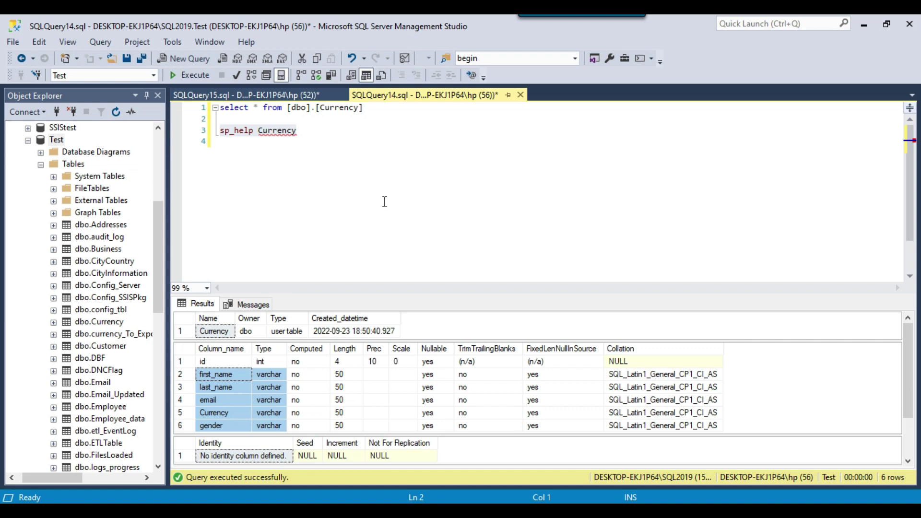
pyautogui.click(214, 377)
pyautogui.click(279, 375)
pyautogui.moveTo(243, 376); pyautogui.dragTo(353, 381)
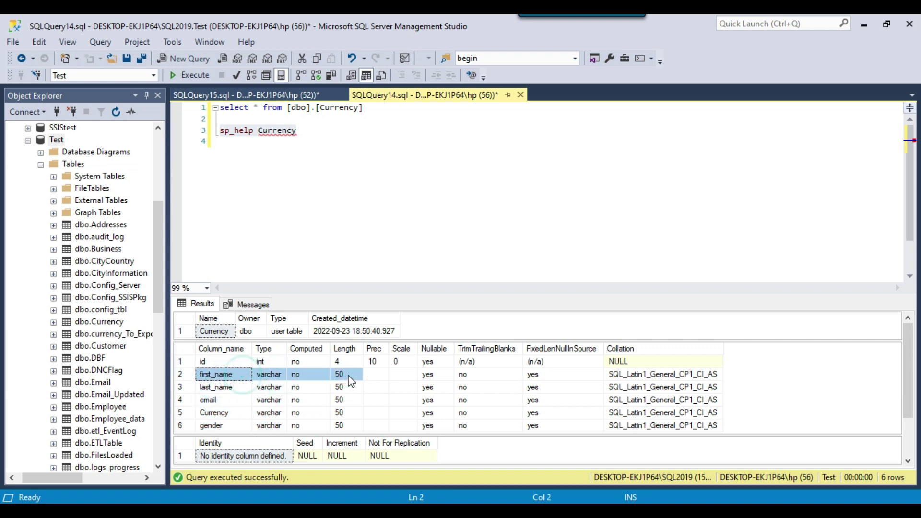
pyautogui.moveTo(234, 386); pyautogui.dragTo(330, 394)
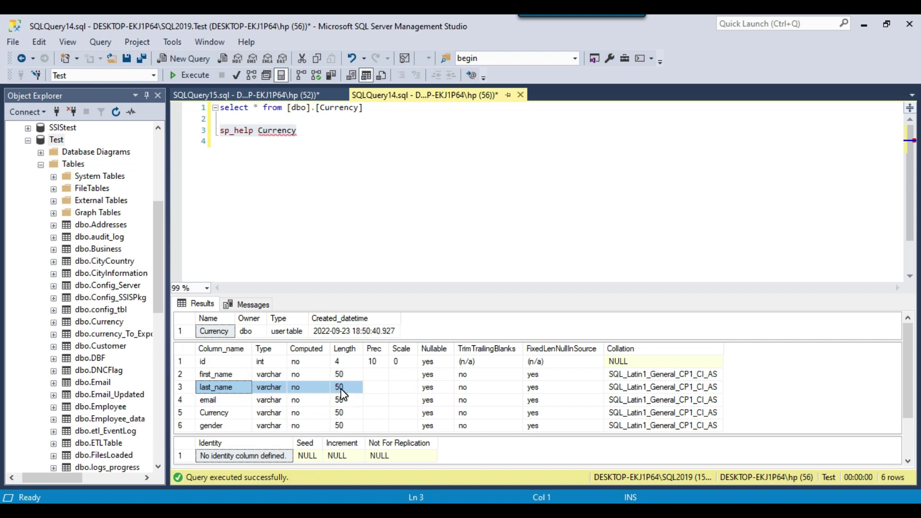
# - Write the sample output file name Currency_20230103055325.XLSX on a new line below the sp_help statement
pyautogui.click(383, 195)
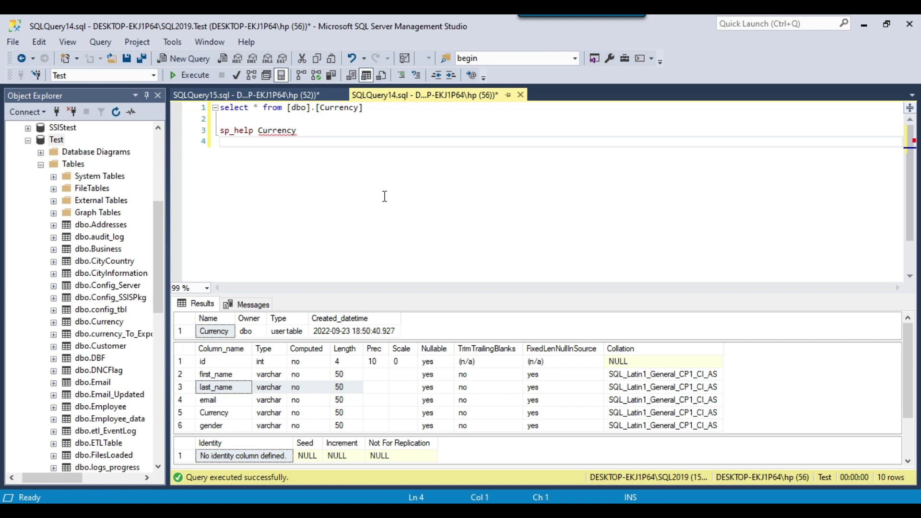
pyautogui.press('Return')
pyautogui.write('Currenc')
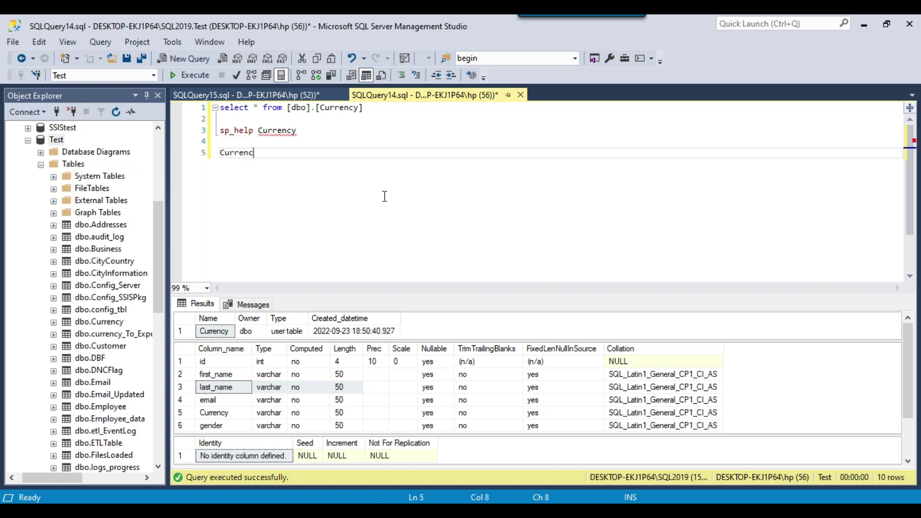
pyautogui.write('y_20230103055325')
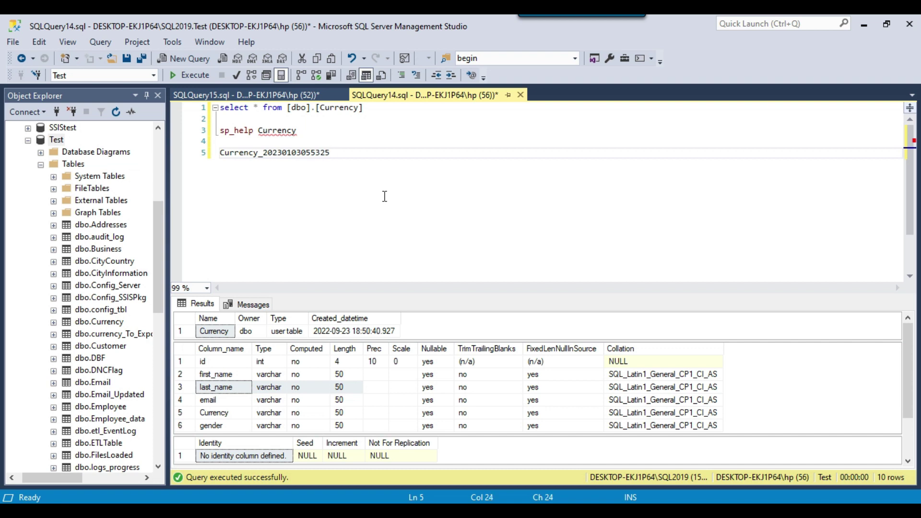
pyautogui.moveTo(336, 153); pyautogui.dragTo(219, 154)
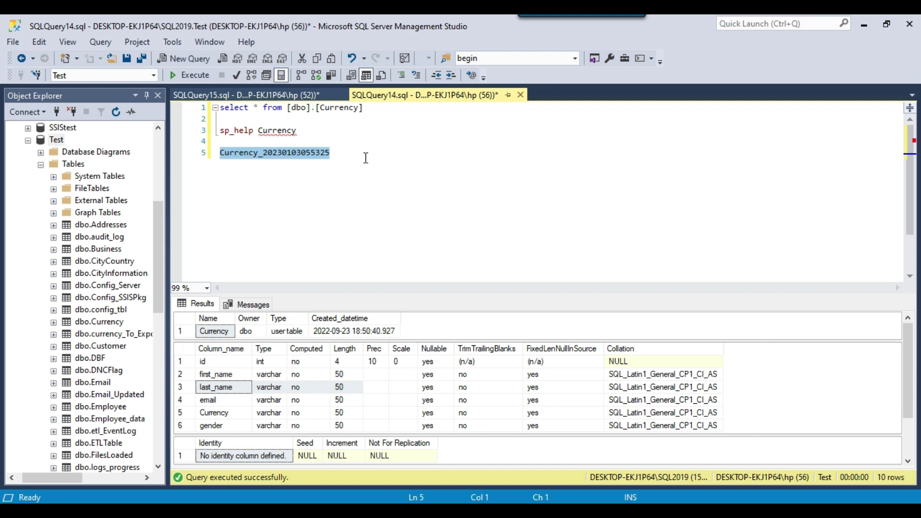
pyautogui.click(342, 153)
pyautogui.write('.xLSX')
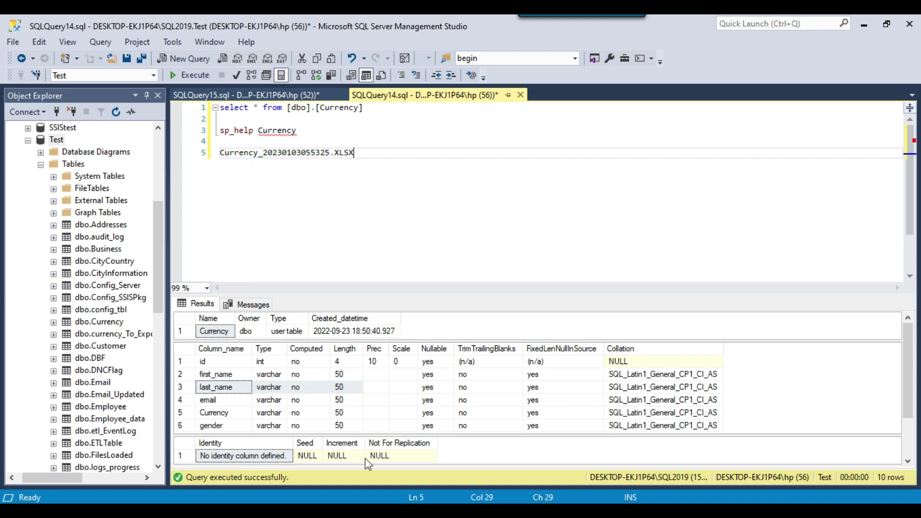
# - Switch to File Explorer to view the D:\Files destination folder, and return to SQL Server Management Studio
pyautogui.hotkey('alt', 'Tab')
pyautogui.moveTo(204, 251); pyautogui.dragTo(538, 444)
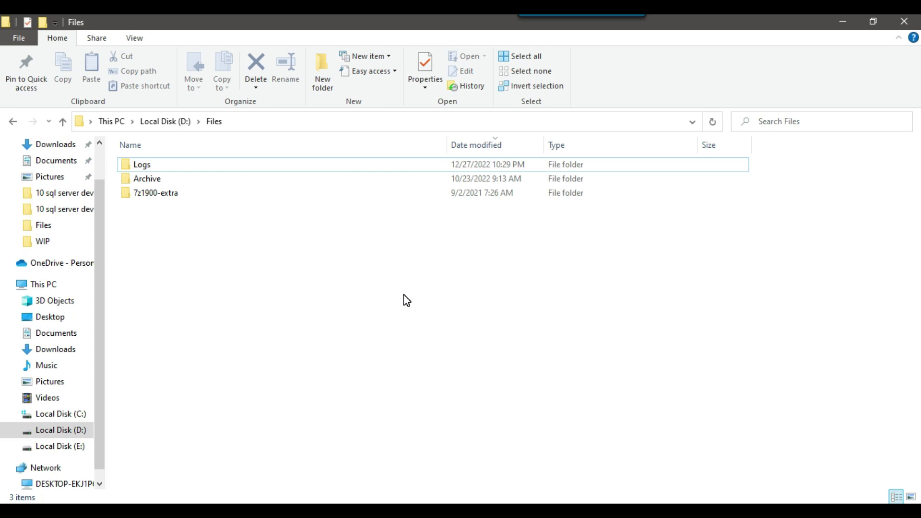
pyautogui.click(505, 510)
# - Review the Currency select statement and the data types of the columns from first_name to gender
pyautogui.click(374, 192)
pyautogui.moveTo(379, 109); pyautogui.dragTo(219, 108)
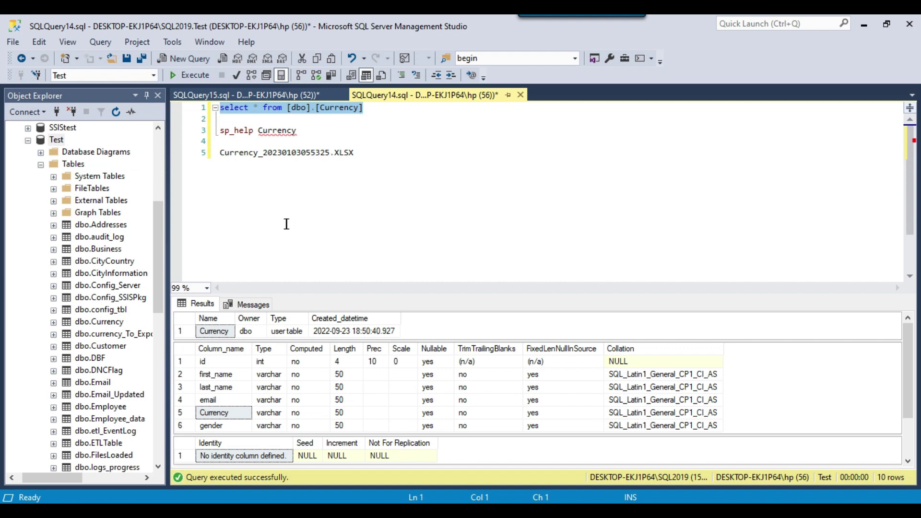
pyautogui.click(230, 379)
pyautogui.click(268, 400)
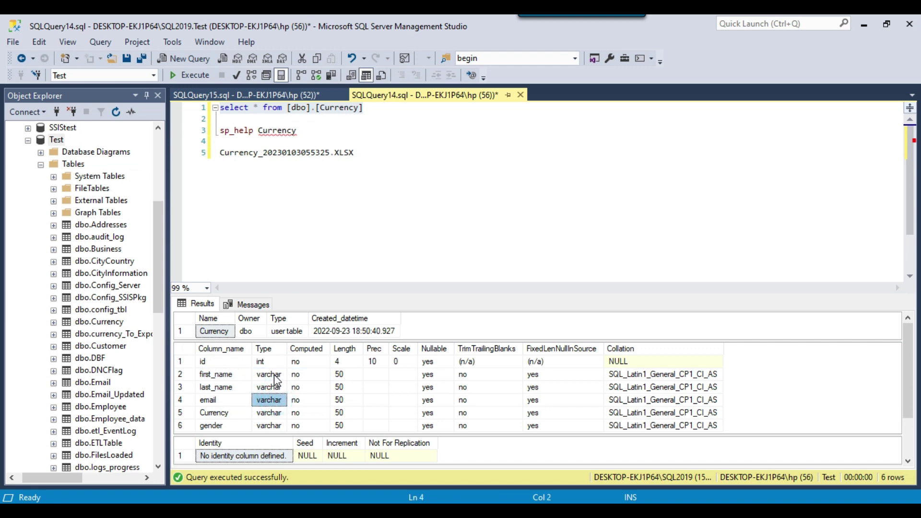
pyautogui.moveTo(280, 403); pyautogui.dragTo(277, 425)
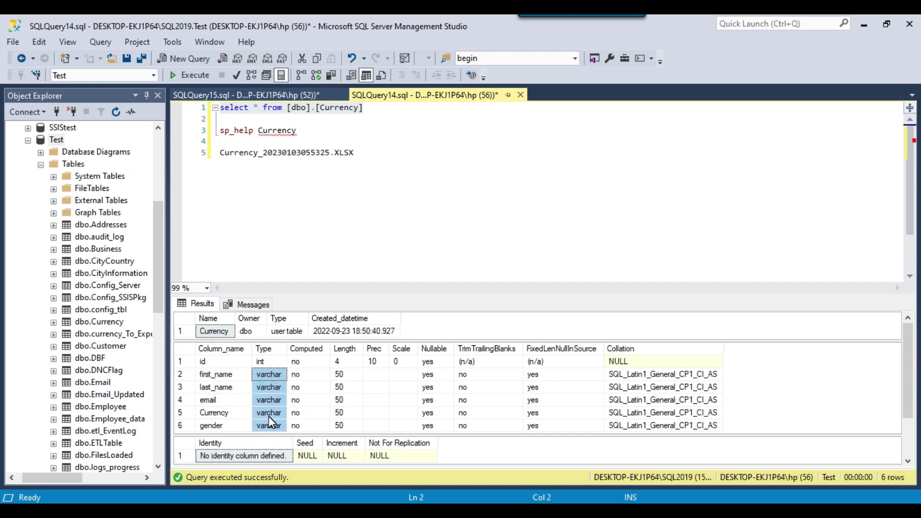
# - Script the dbo.Currency table as a SELECT statement into a new query editor window
pyautogui.click(296, 152)
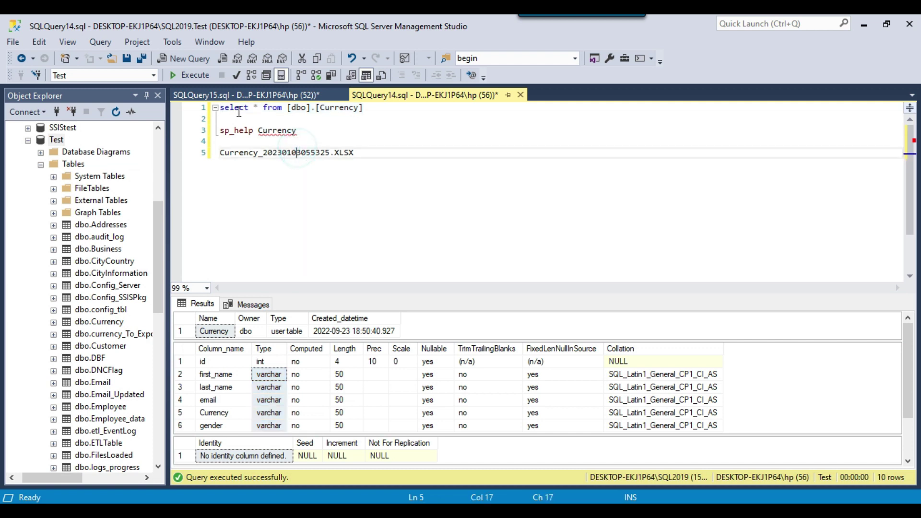
pyautogui.click(99, 321)
pyautogui.click(364, 177)
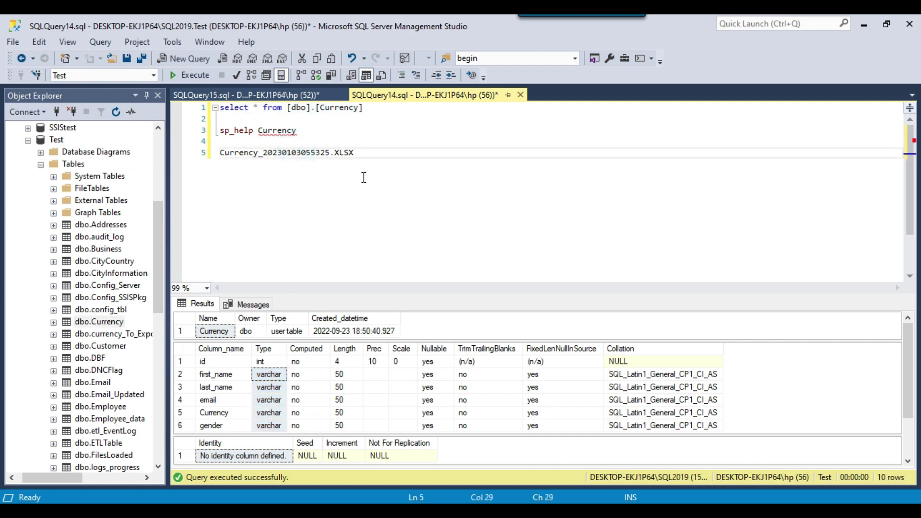
pyautogui.rightClick(117, 323)
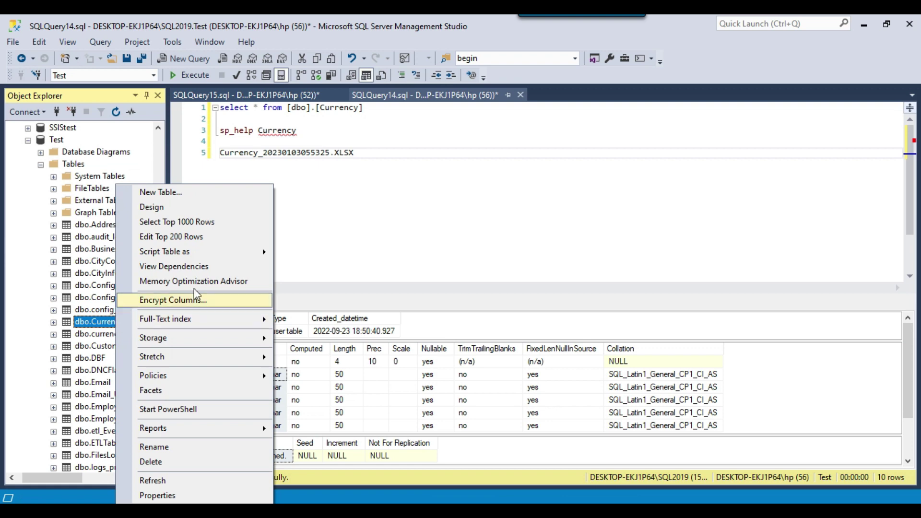
pyautogui.moveTo(214, 261)
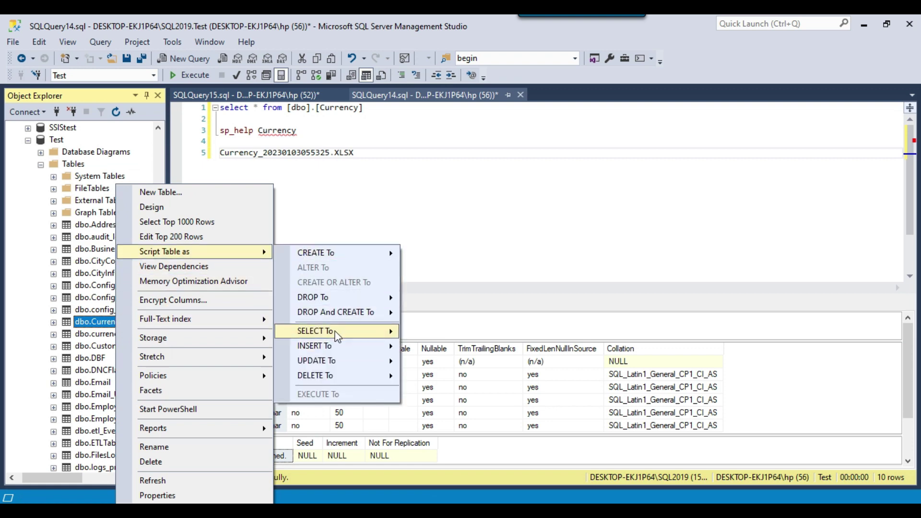
pyautogui.moveTo(379, 335)
pyautogui.click(469, 331)
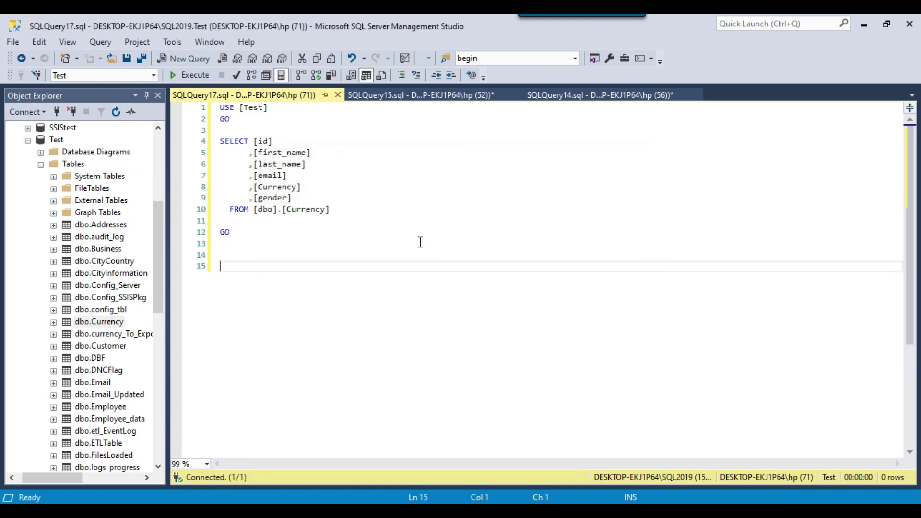
# - Examine the columns in the generated SELECT statement to identify which ones need a type conversion
pyautogui.moveTo(253, 152); pyautogui.dragTo(325, 165)
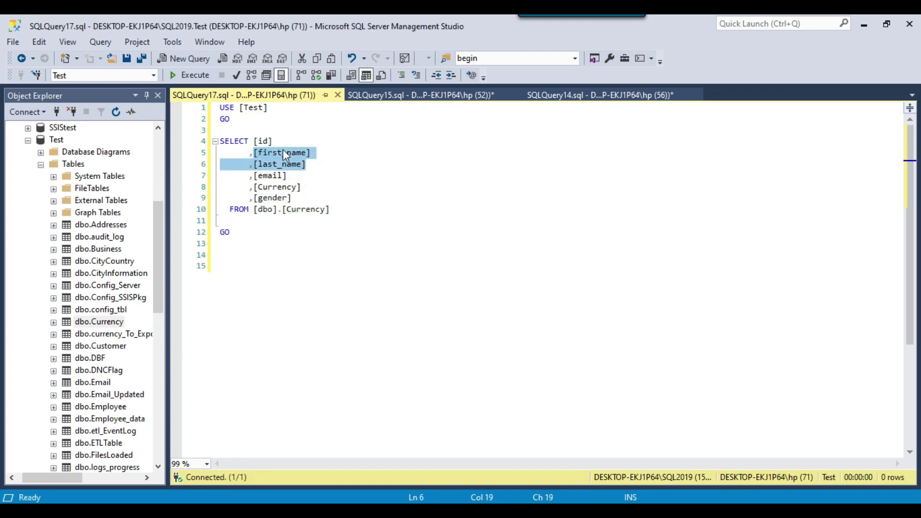
pyautogui.click(270, 141)
pyautogui.moveTo(253, 140); pyautogui.dragTo(289, 139)
pyautogui.click(276, 162)
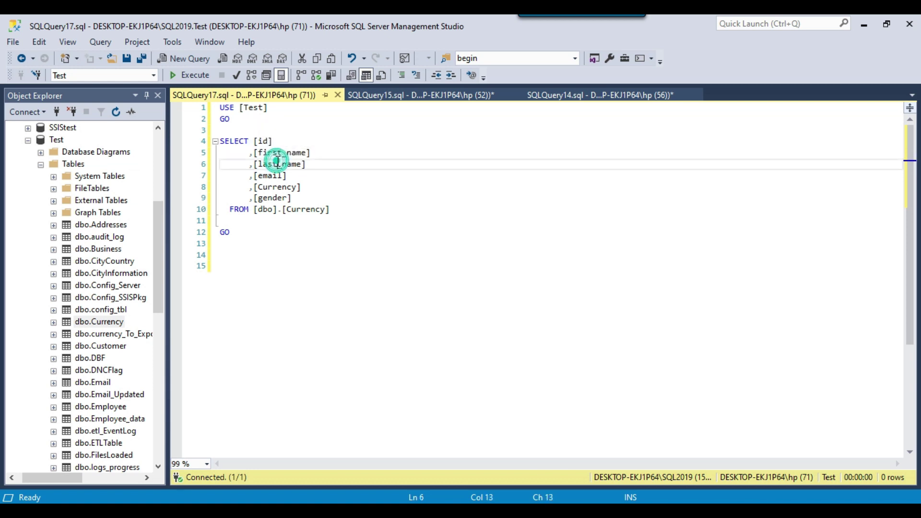
pyautogui.moveTo(249, 153); pyautogui.dragTo(327, 152)
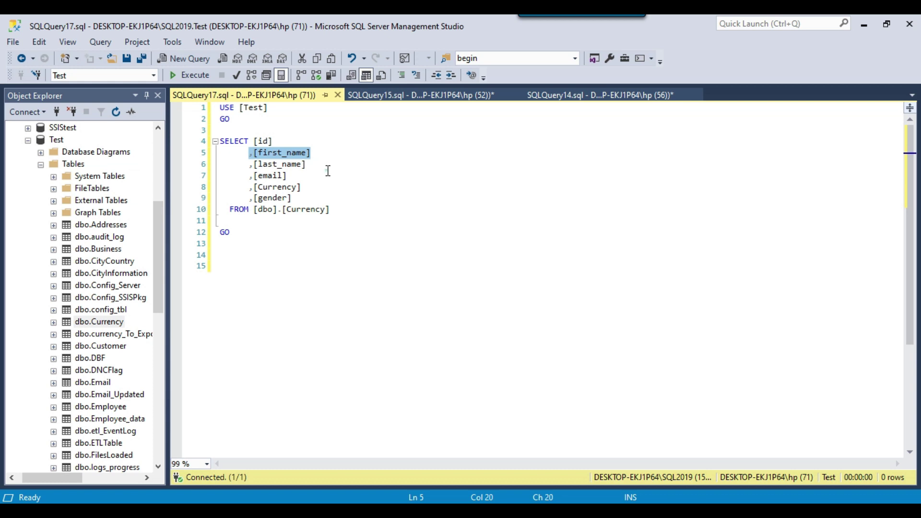
pyautogui.click(326, 175)
pyautogui.moveTo(254, 153); pyautogui.dragTo(334, 185)
pyautogui.click(334, 185)
# - Wrap the first_name column in a cast as nvarchar(50), with the alias [first_name]
pyautogui.click(251, 153)
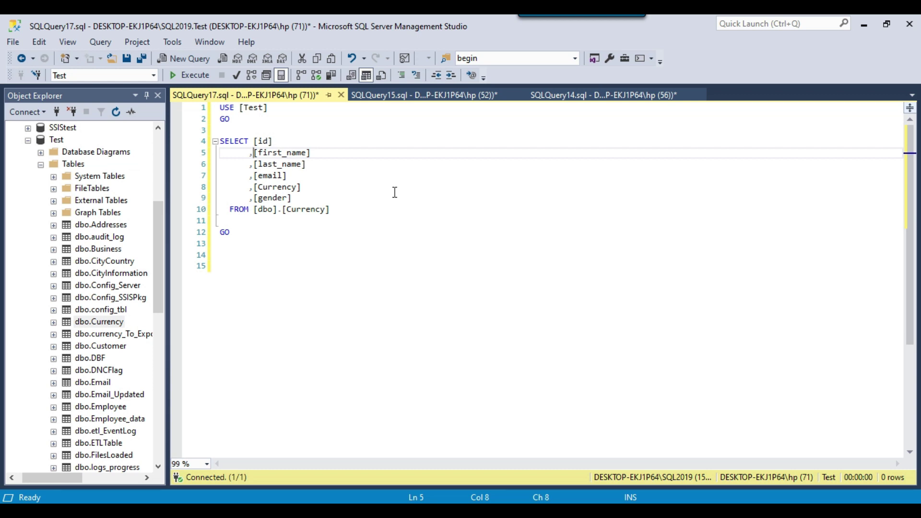
pyautogui.write('cast(')
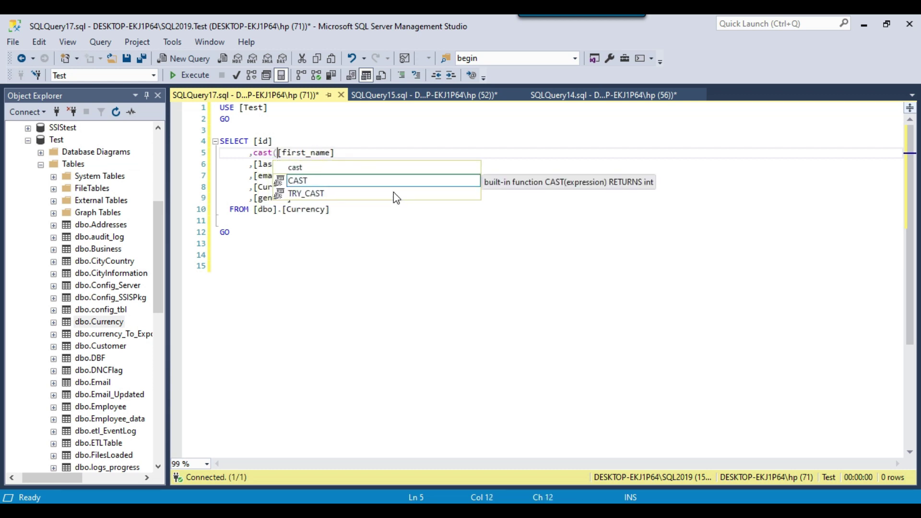
pyautogui.press('End')
pyautogui.write('as ')
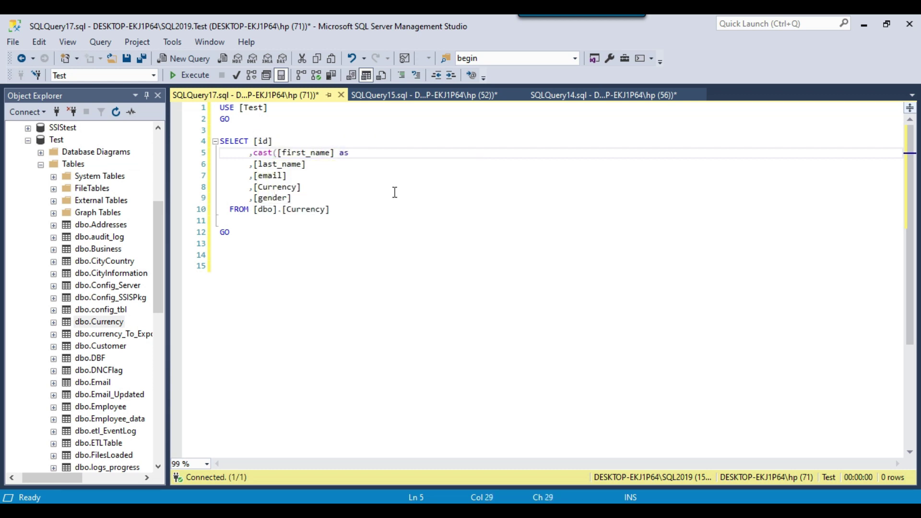
pyautogui.write('nvarchar')
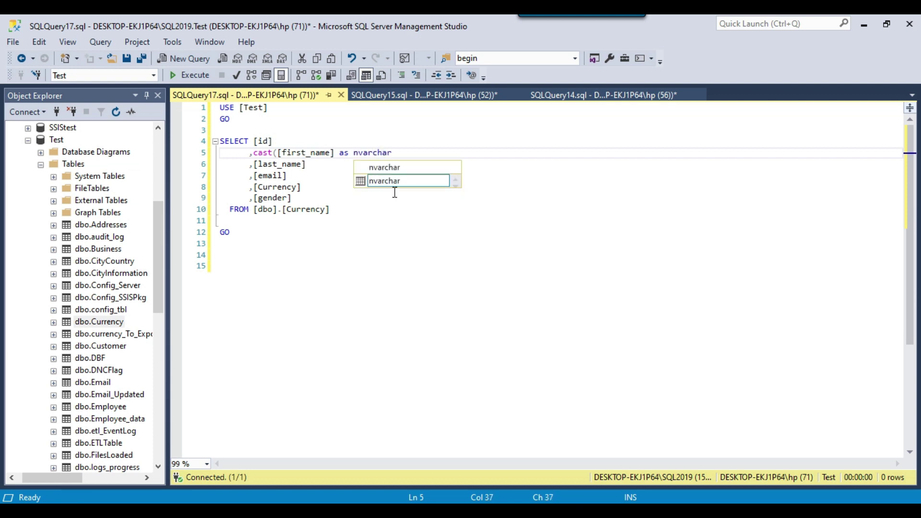
pyautogui.write('(50))')
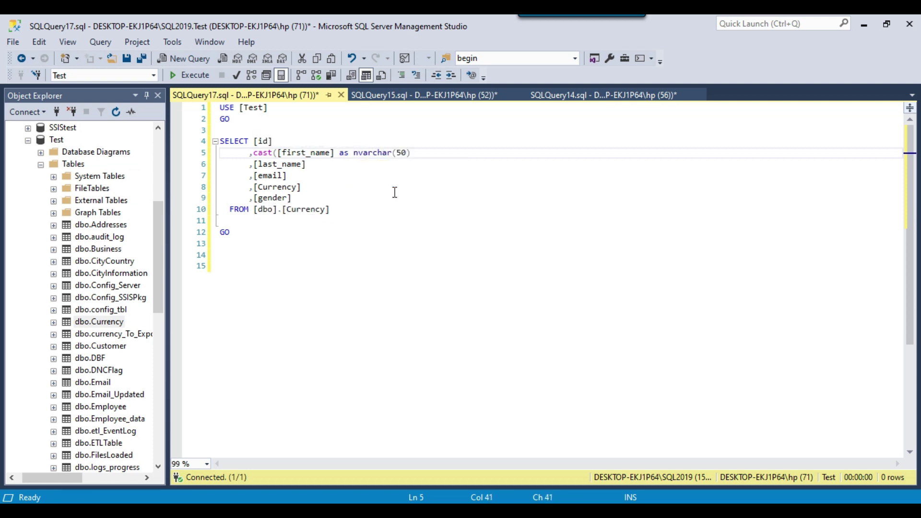
pyautogui.write(' as')
pyautogui.doubleClick(315, 154)
pyautogui.hotkey('ctrl', 'c')
pyautogui.click(452, 152)
pyautogui.hotkey('ctrl', 'v')
pyautogui.click(359, 177)
pyautogui.moveTo(243, 153); pyautogui.dragTo(527, 152)
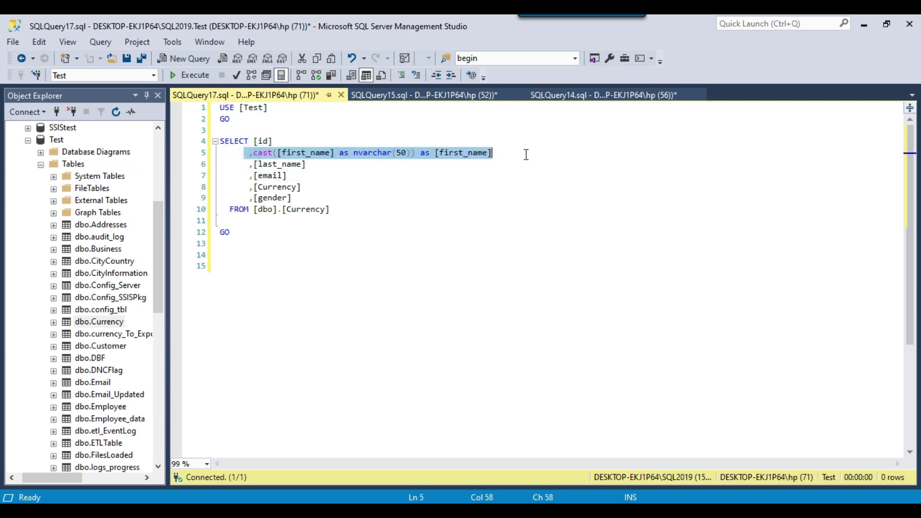
pyautogui.moveTo(244, 164); pyautogui.dragTo(344, 177)
pyautogui.click(350, 187)
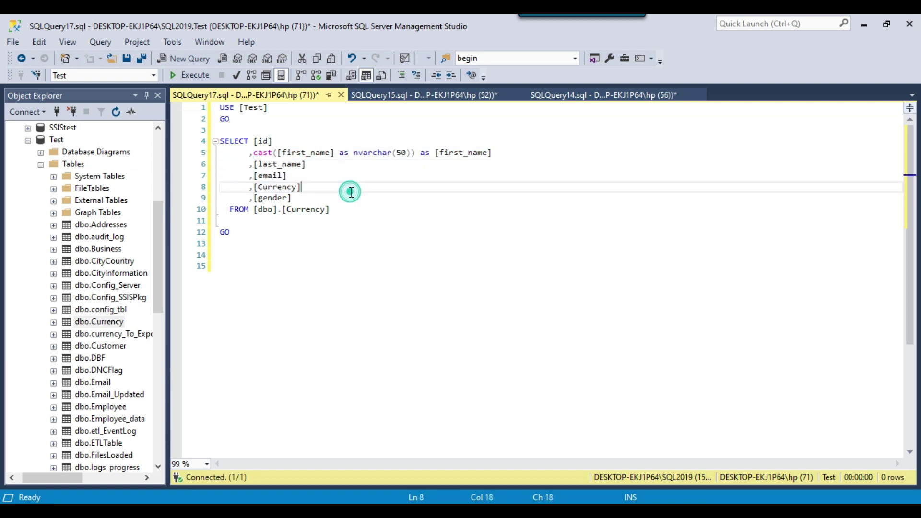
# - Copy the complete SELECT statement in SQLQuery15 that casts the Currency table's text columns to nvarchar(50)
pyautogui.click(408, 95)
pyautogui.click(242, 121)
pyautogui.moveTo(221, 119); pyautogui.dragTo(489, 180)
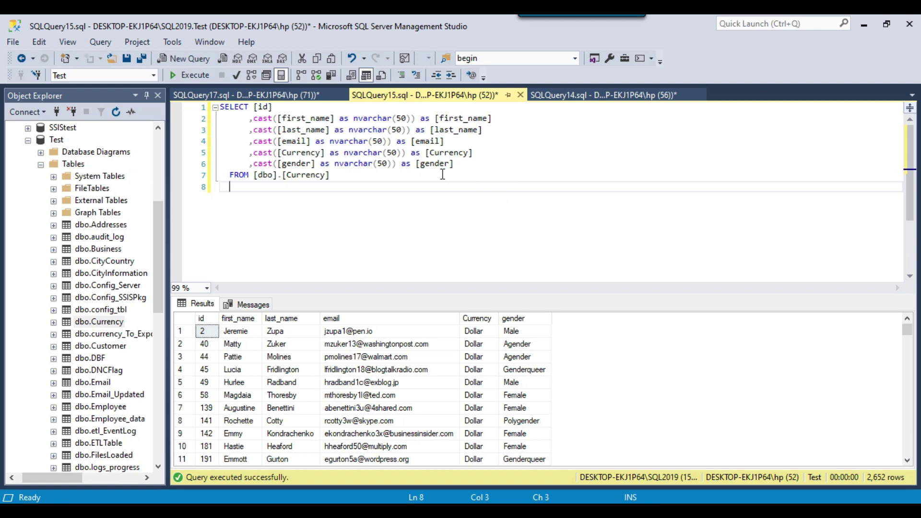
pyautogui.hotkey('ctrl', 'a')
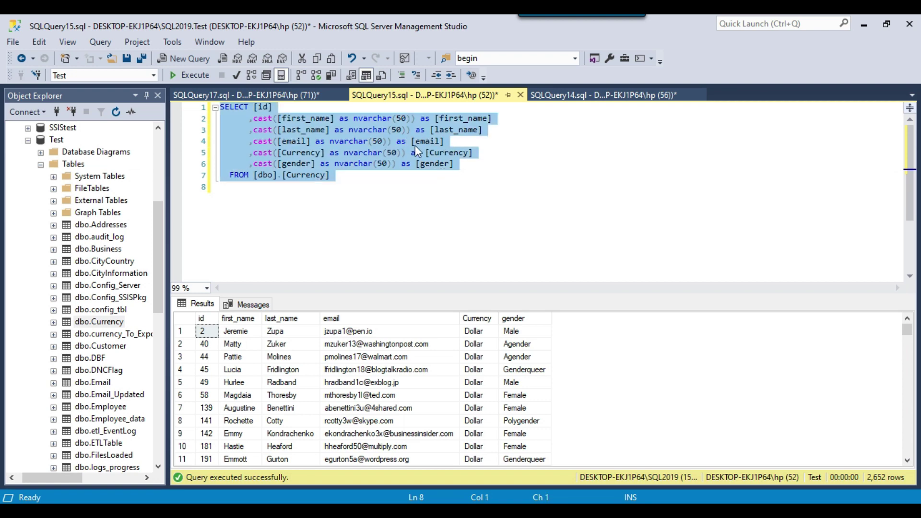
pyautogui.rightClick(409, 140)
pyautogui.click(457, 161)
# - Switch to Visual Studio and add a Data Flow Task to the package's control flow
pyautogui.hotkey('alt', 'Tab')
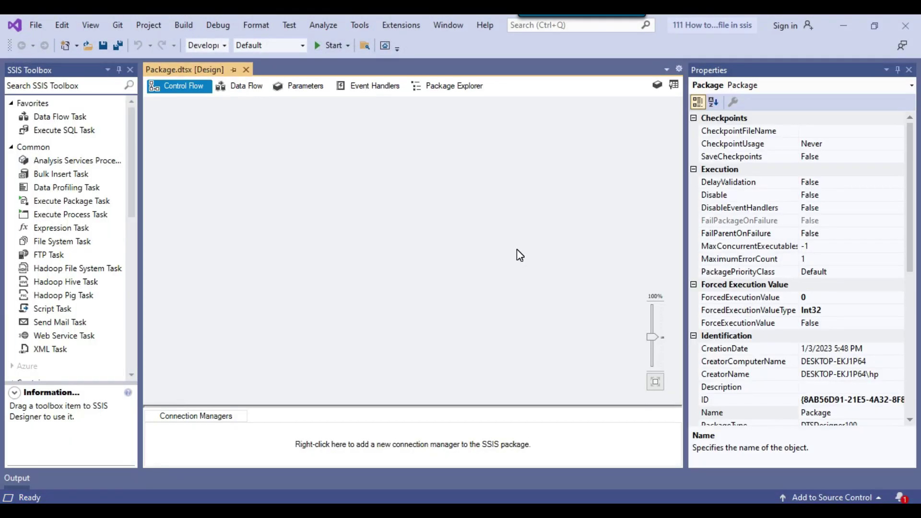
pyautogui.click(656, 84)
pyautogui.moveTo(52, 120); pyautogui.dragTo(361, 172)
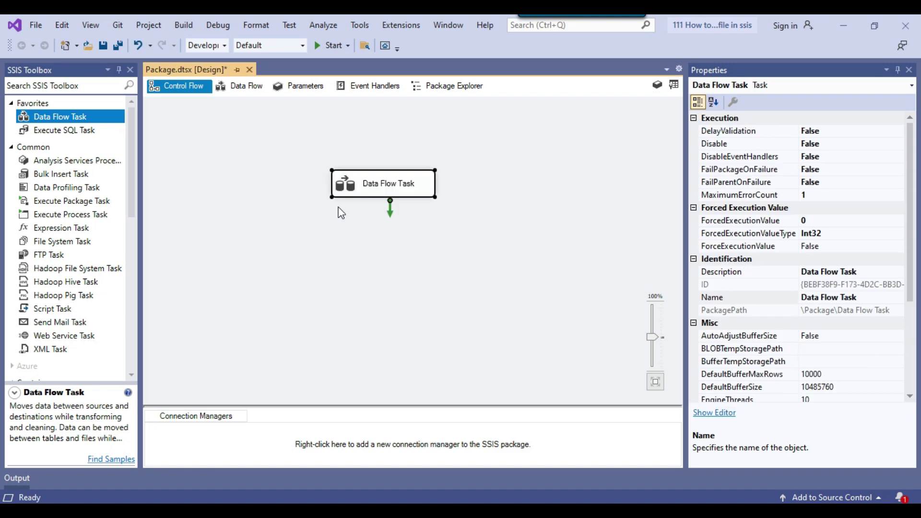
# - Open the Data Flow Task and add an OLE DB Source to its data flow
pyautogui.doubleClick(347, 181)
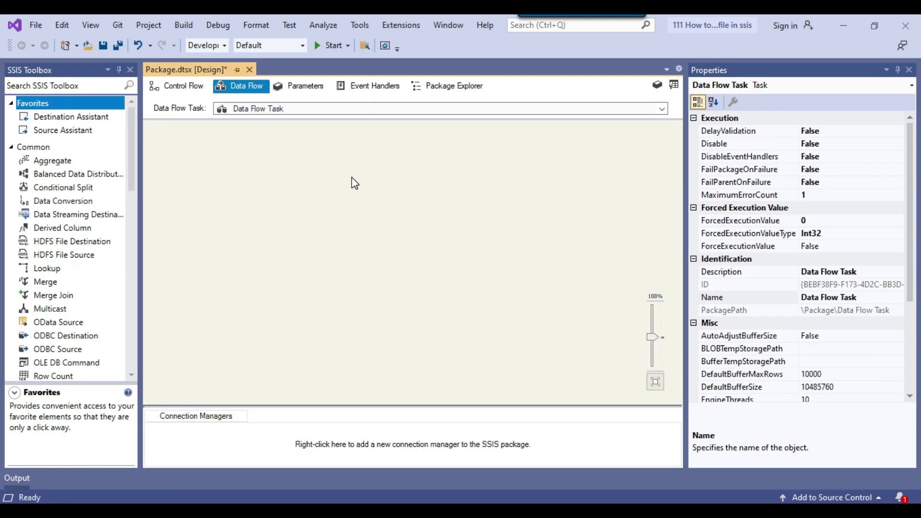
pyautogui.scroll(-2, 97, 173)
pyautogui.scroll(-10, 98, 175)
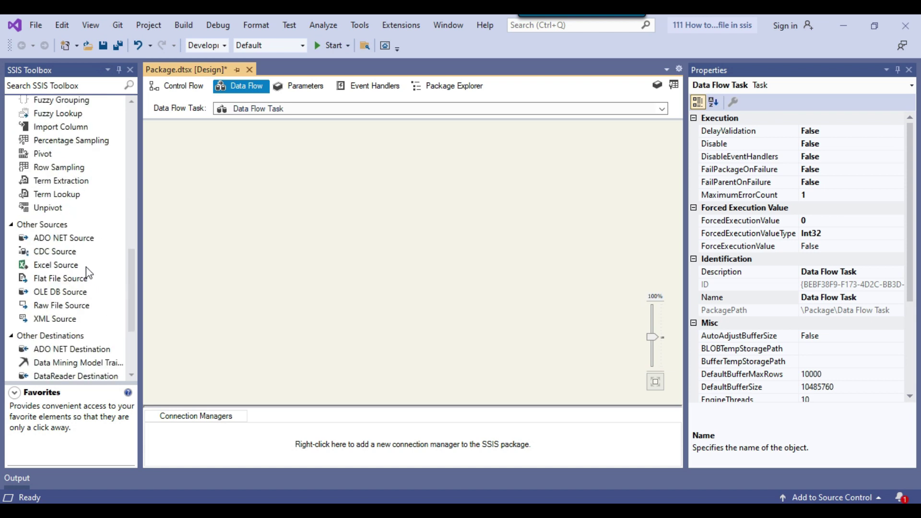
pyautogui.moveTo(72, 292); pyautogui.dragTo(347, 153)
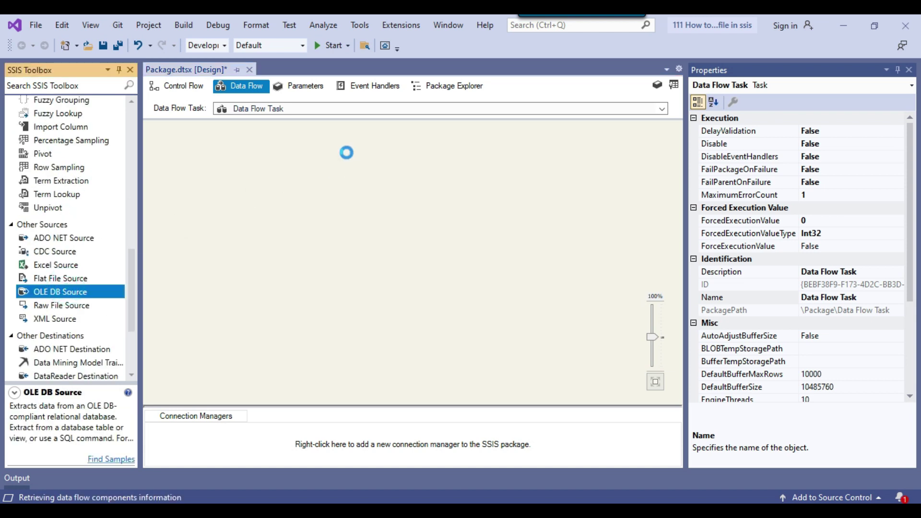
# - Edit the OLE DB Source and give it a new connection manager using the existing SQL2019.Test data connection
pyautogui.rightClick(352, 167)
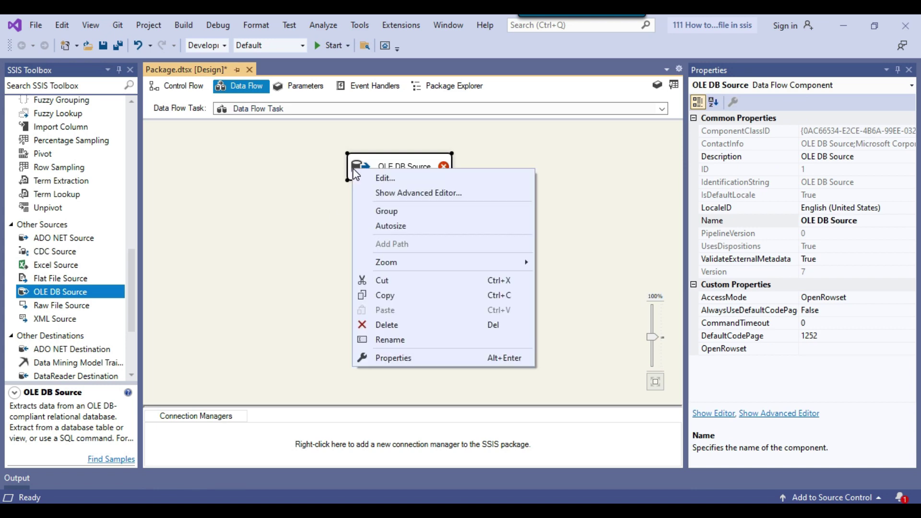
pyautogui.click(381, 178)
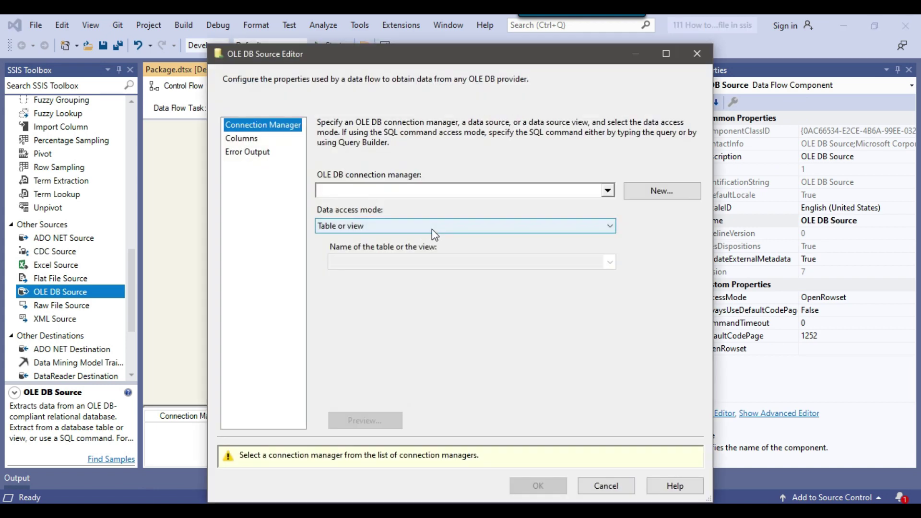
pyautogui.click(661, 194)
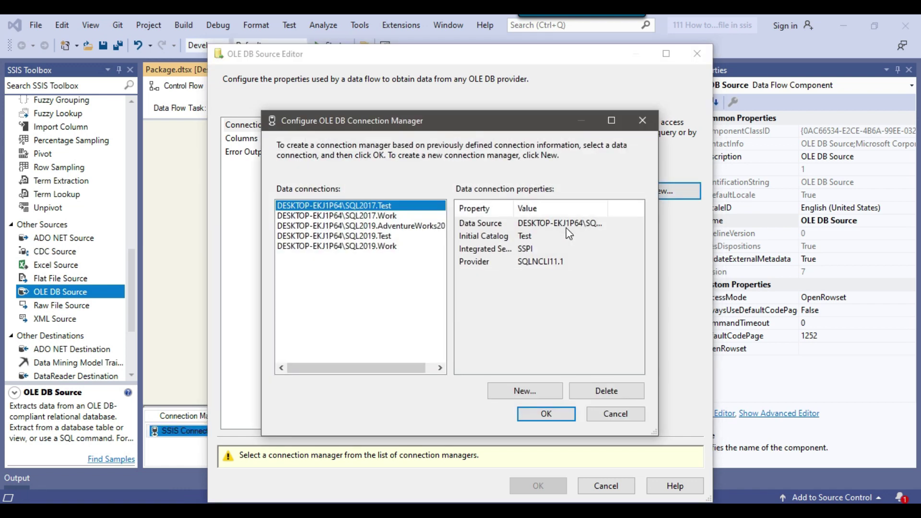
pyautogui.click(385, 236)
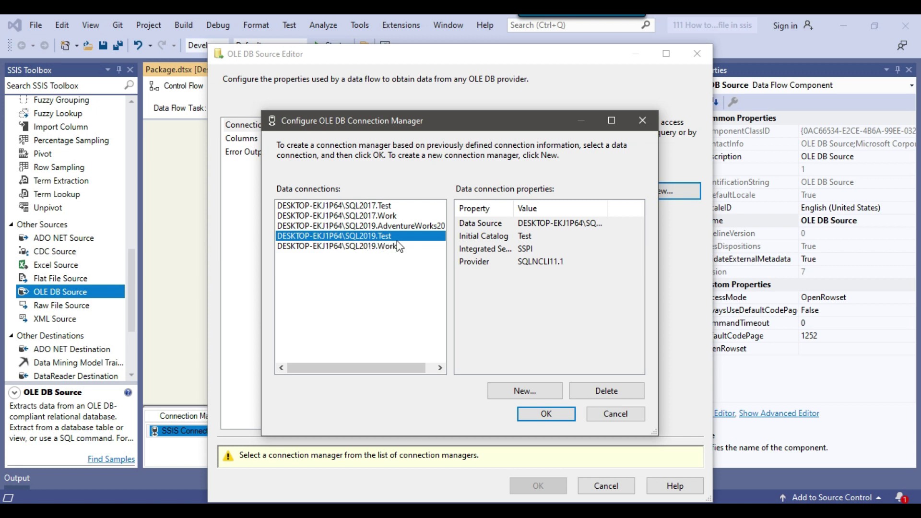
pyautogui.click(546, 413)
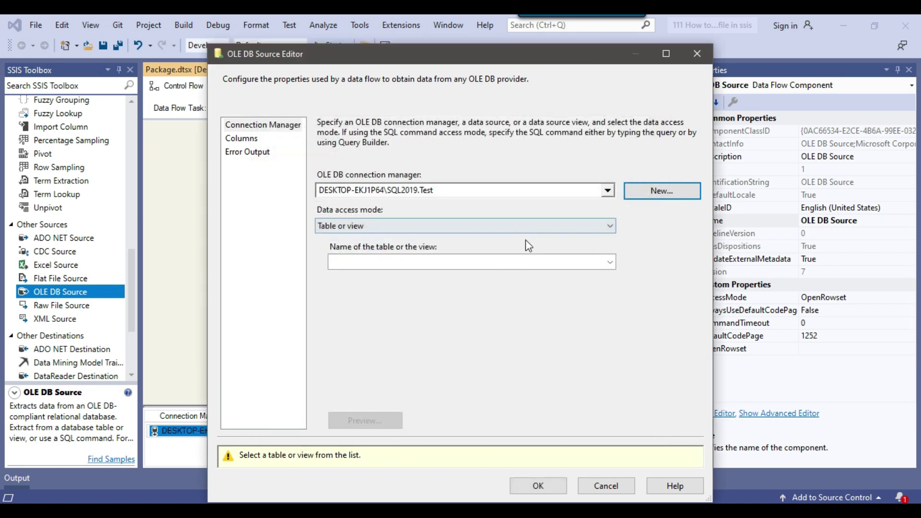
# - Set the source's data access mode to SQL command, paste the copied Currency SELECT statement, check the columns and apply the settings
pyautogui.click(372, 225)
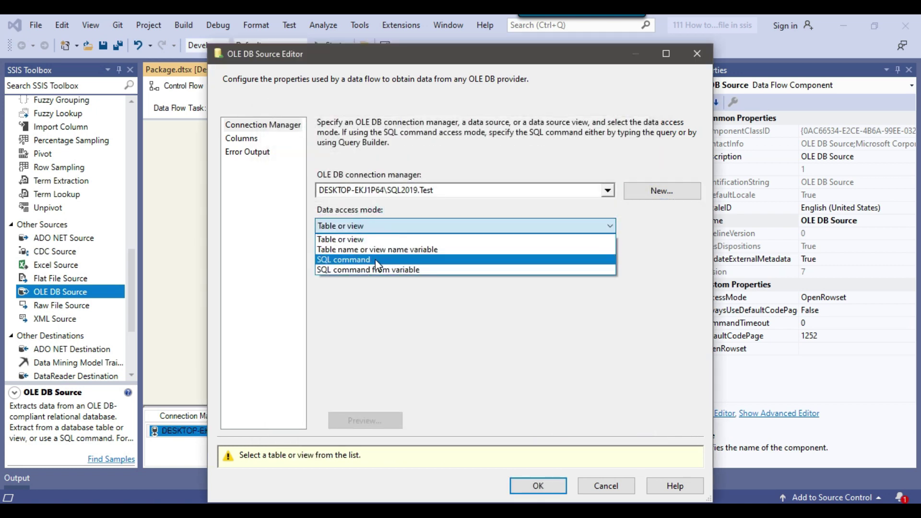
pyautogui.click(376, 262)
pyautogui.write('SELECT [id]       ,cast([first_name] as nvarchar(50)) as [first_name]       ,cast([last_name] as nvarchar(50)) as [last_name]       ,cast([email] as nvarchar(50)) as [email]       ,cast([Currency] as nvarchar(50)) as [Currency]       ,cast([gender] as nvarchar(50)) as [gender]   FROM [dbo].[Currency]')
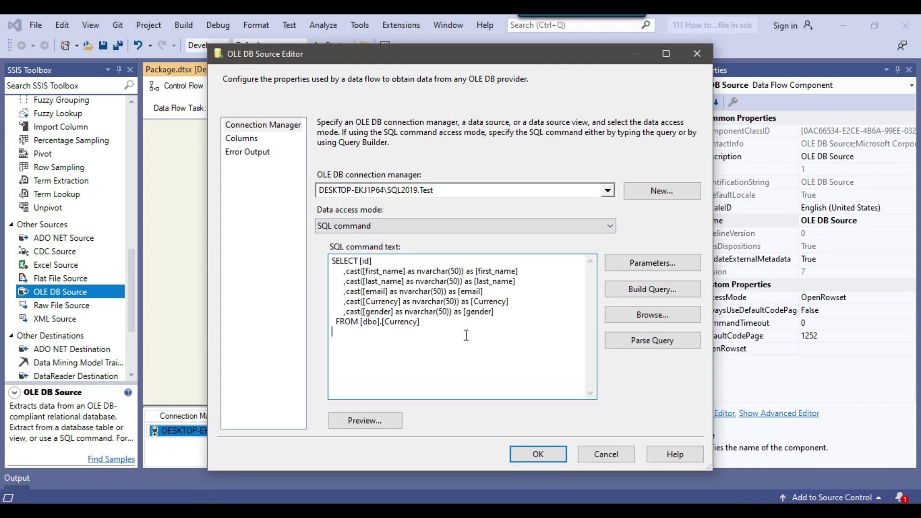
pyautogui.click(242, 138)
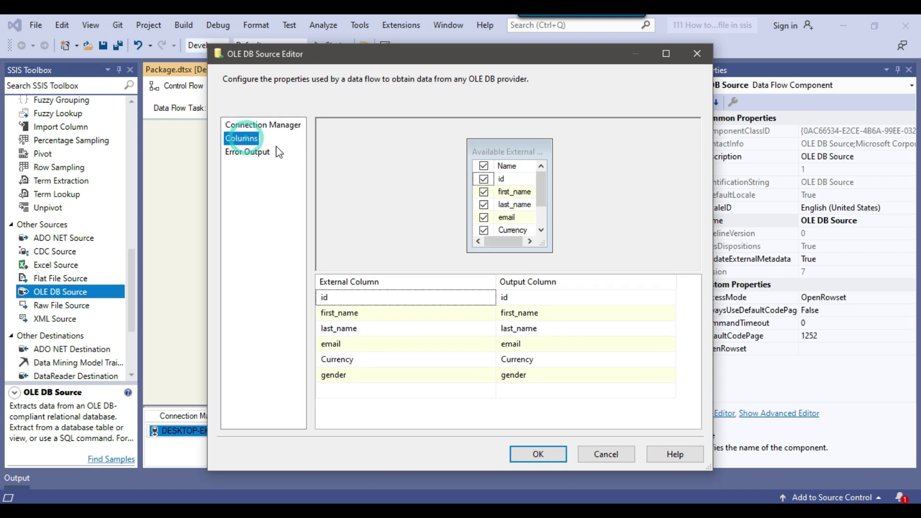
pyautogui.click(542, 456)
# - Add an Excel Destination below the OLE DB Source, connect the source's output to it and open the destination's editor
pyautogui.scroll(1, 96, 215)
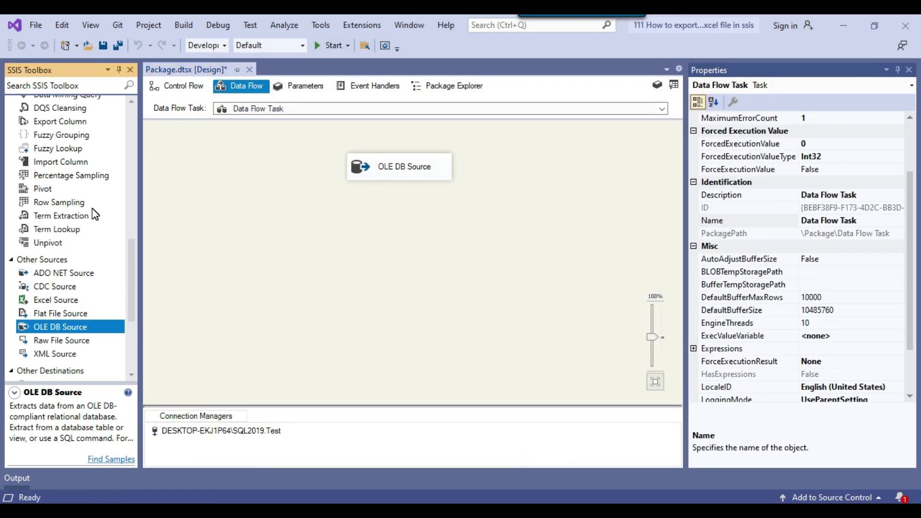
pyautogui.scroll(-4, 95, 215)
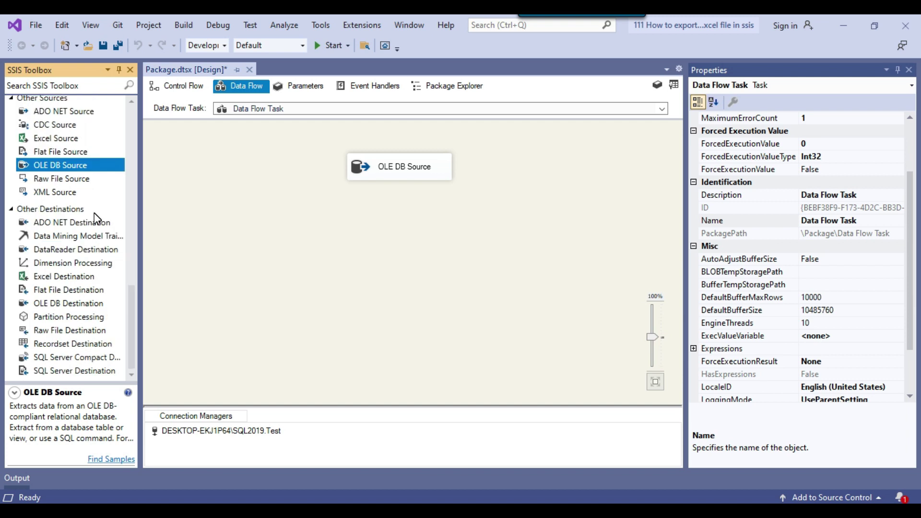
pyautogui.moveTo(55, 276); pyautogui.dragTo(342, 249)
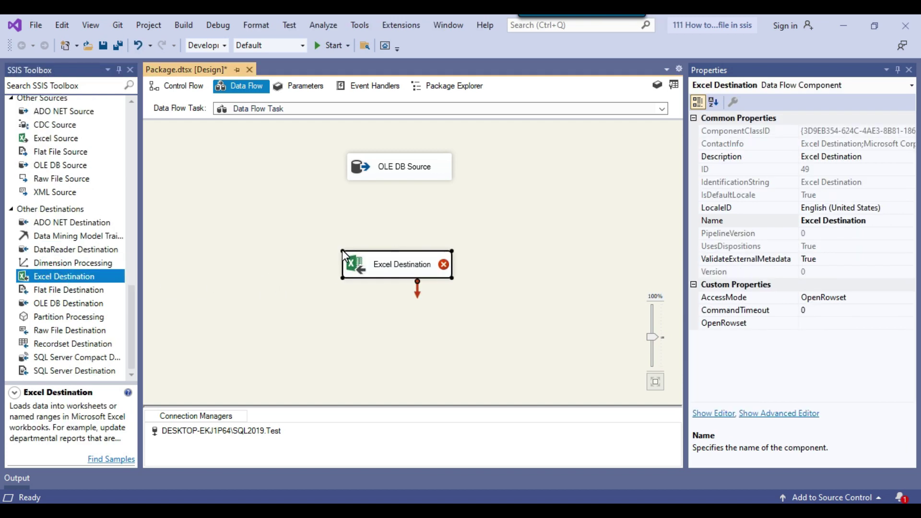
pyautogui.click(396, 172)
pyautogui.moveTo(413, 218); pyautogui.dragTo(412, 265)
pyautogui.click(381, 276)
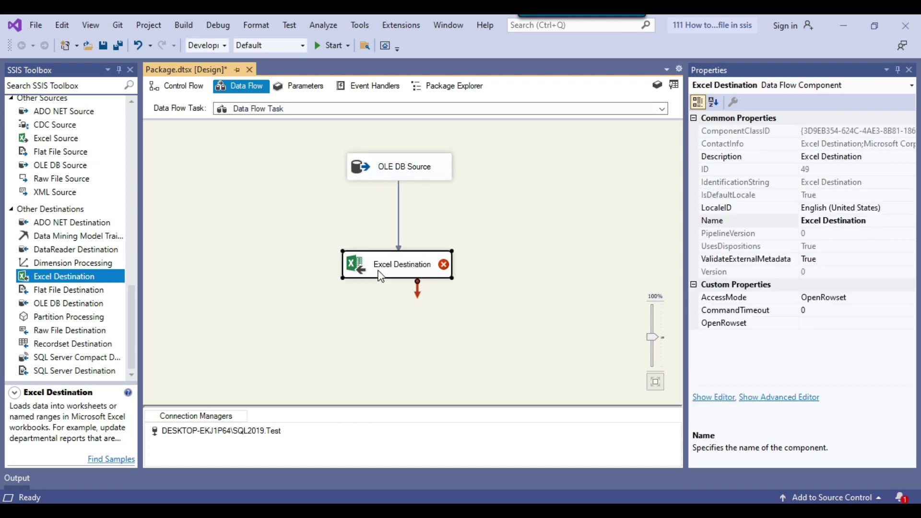
pyautogui.rightClick(380, 276)
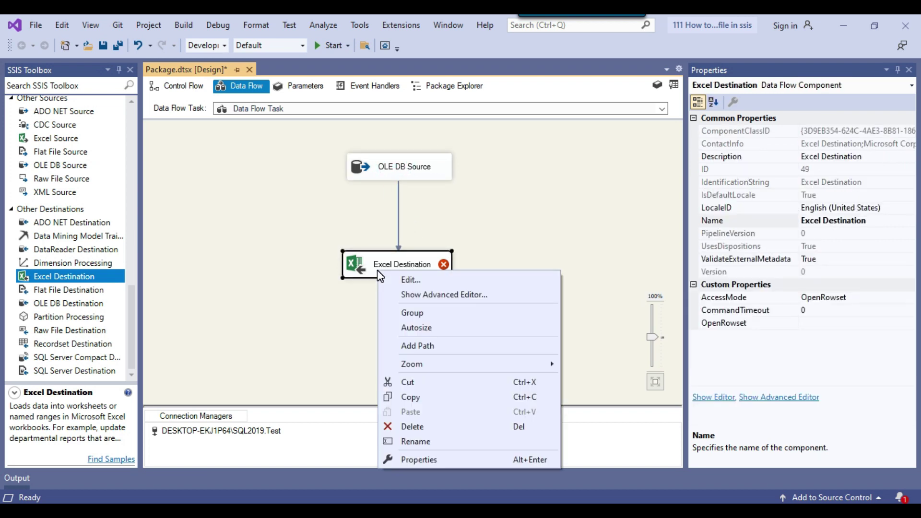
pyautogui.click(409, 282)
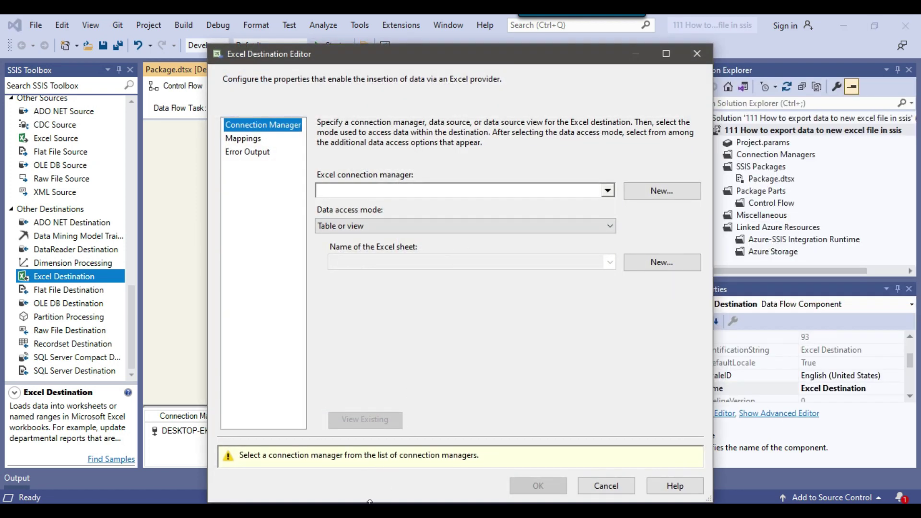
# - Switch to File Explorer and create a new Excel worksheet file named Currency.xlsx in D:\Files
pyautogui.click(306, 511)
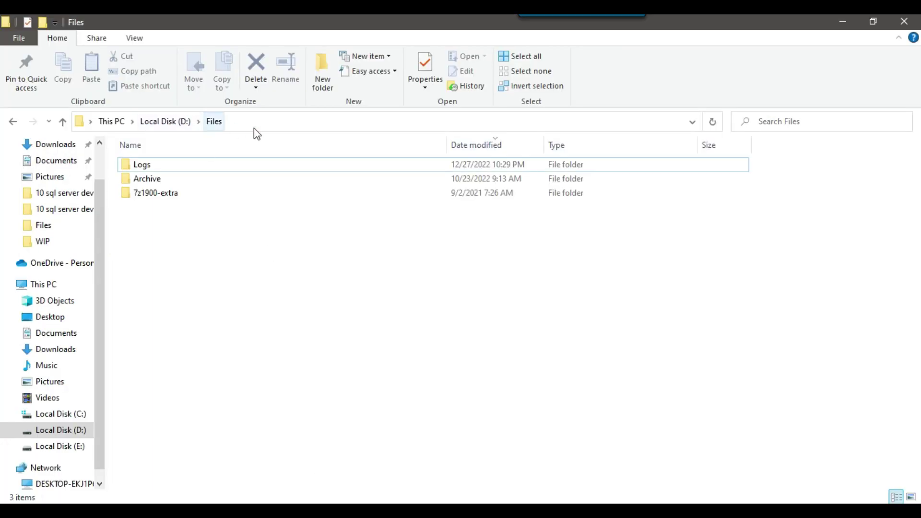
pyautogui.rightClick(288, 358)
pyautogui.moveTo(442, 324)
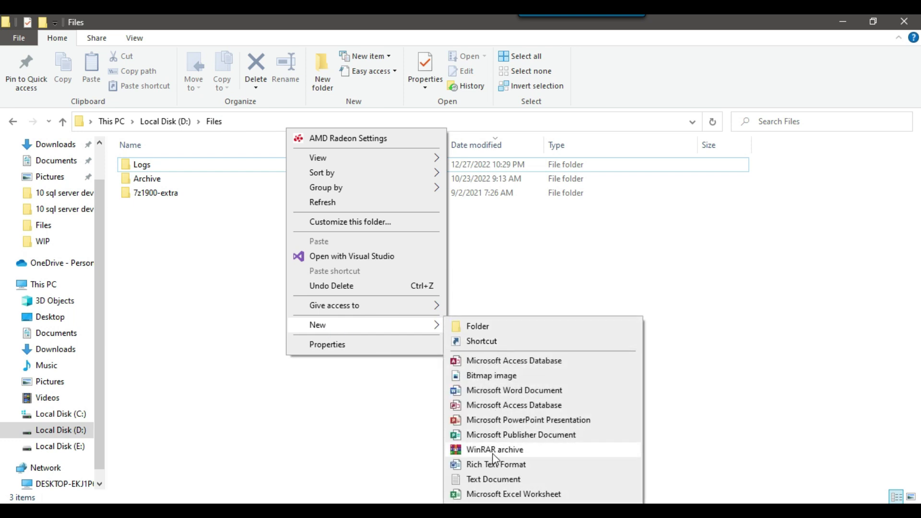
pyautogui.click(489, 493)
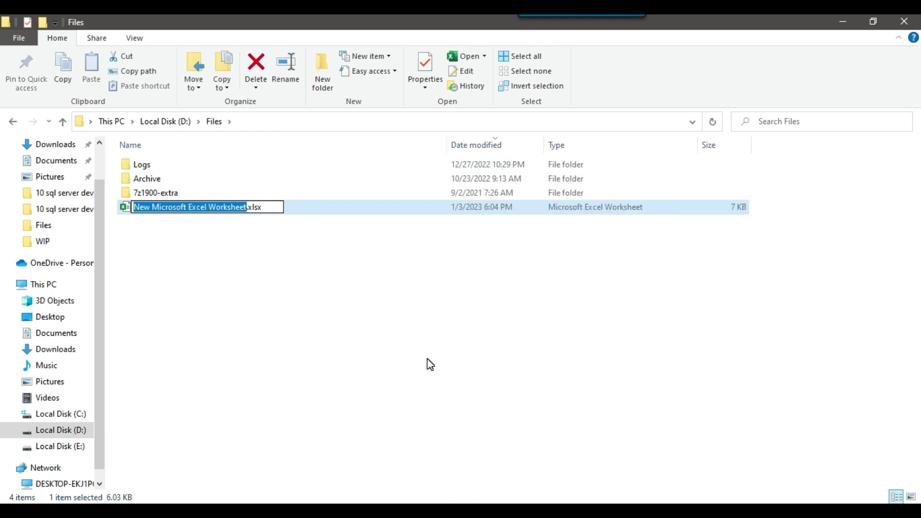
pyautogui.write('Curren')
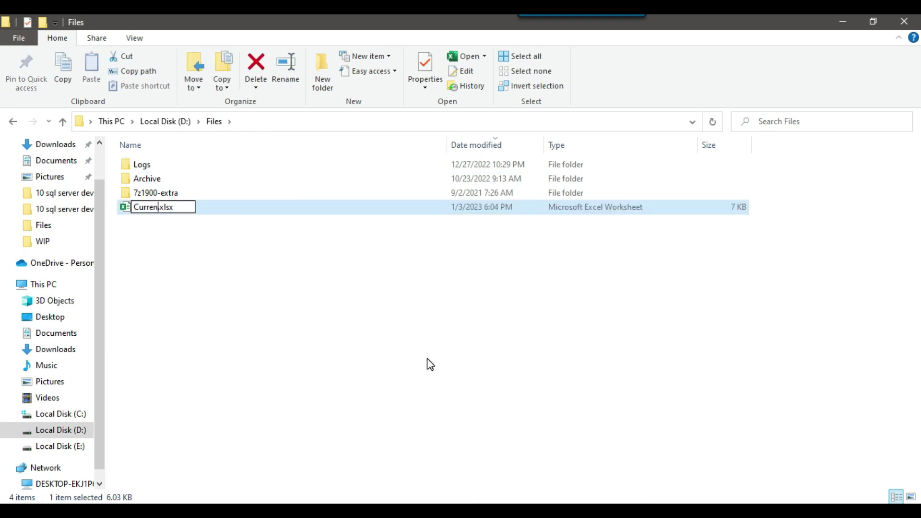
pyautogui.write('cy')
pyautogui.click(427, 361)
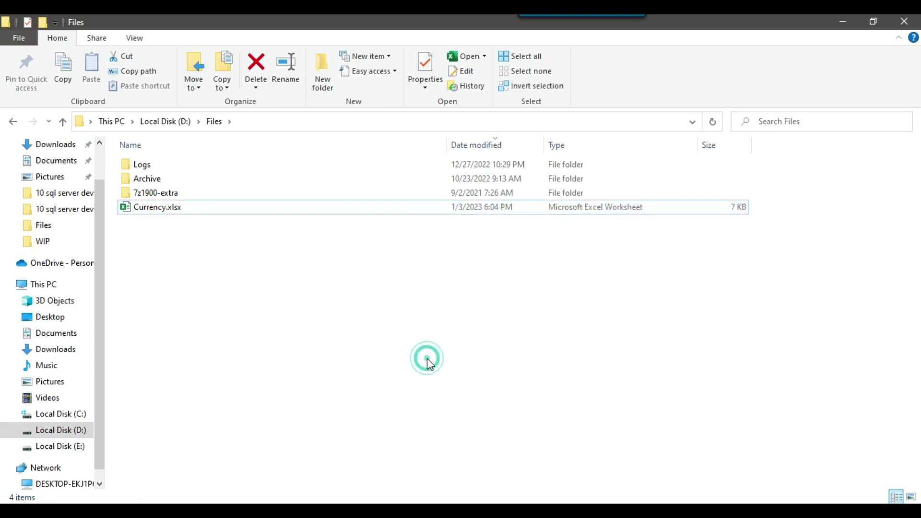
# - Back in Visual Studio, create an Excel connection manager for D:\Files\Currency.xlsx with version Microsoft Excel 2007-2010
pyautogui.click(180, 217)
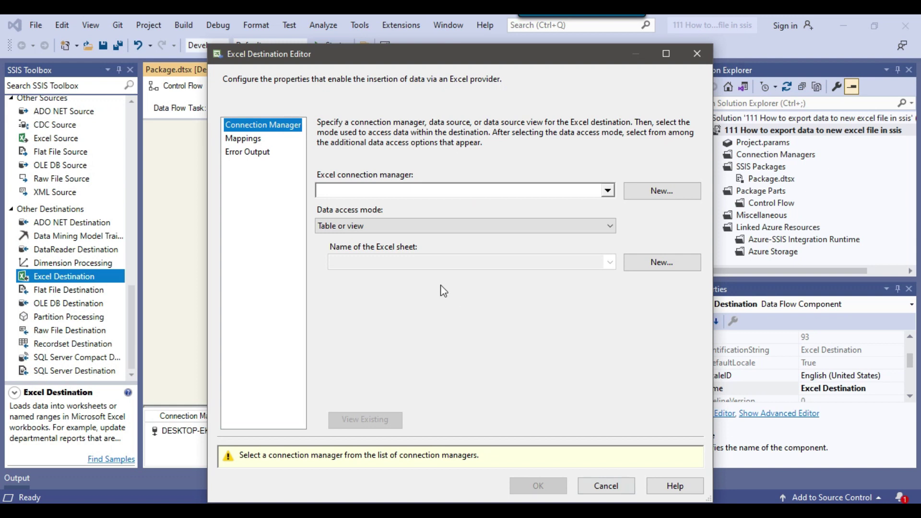
pyautogui.click(643, 198)
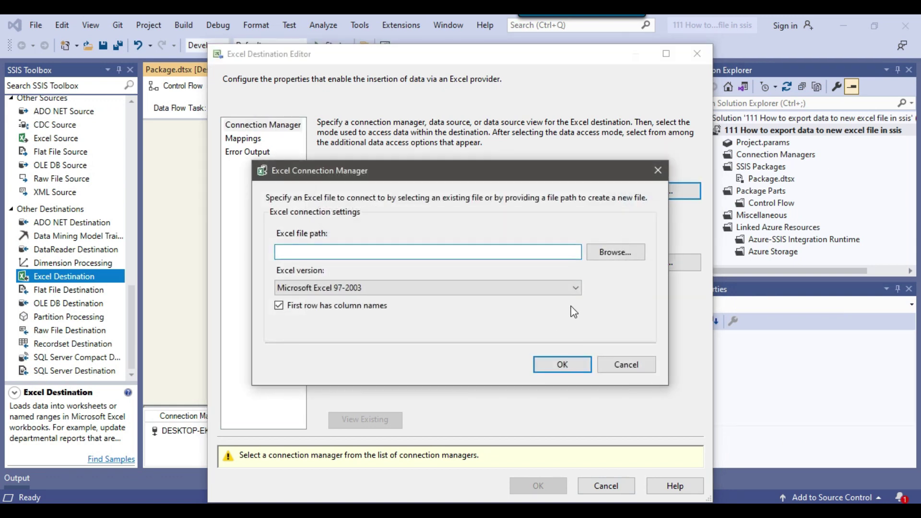
pyautogui.scroll(1, 460, 293)
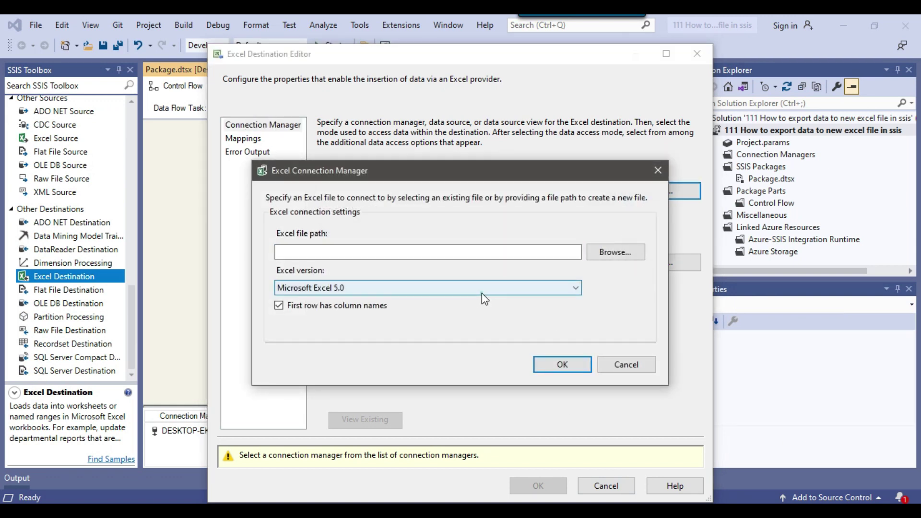
pyautogui.click(482, 293)
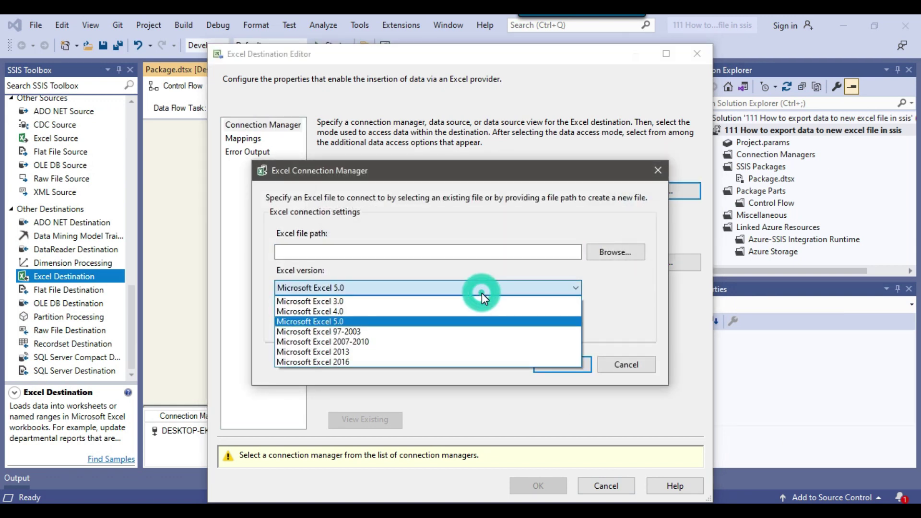
pyautogui.click(349, 342)
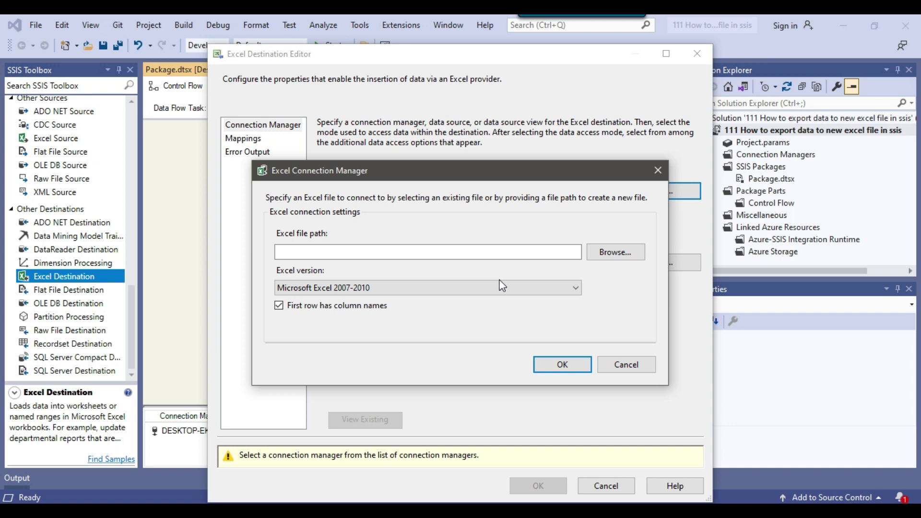
pyautogui.click(612, 254)
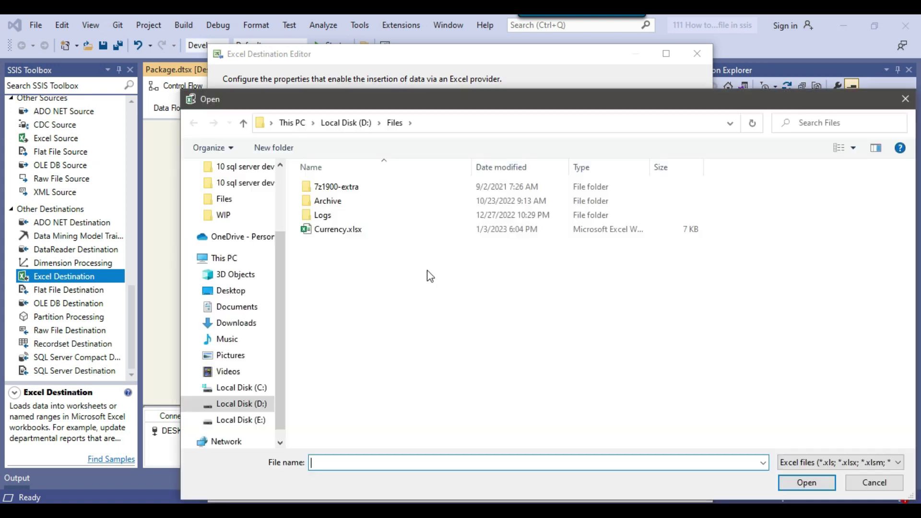
pyautogui.click(341, 230)
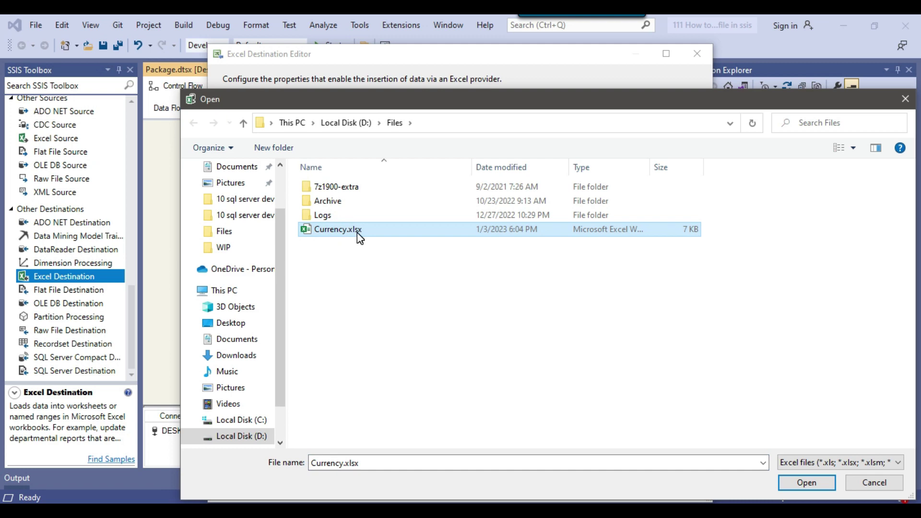
pyautogui.click(808, 483)
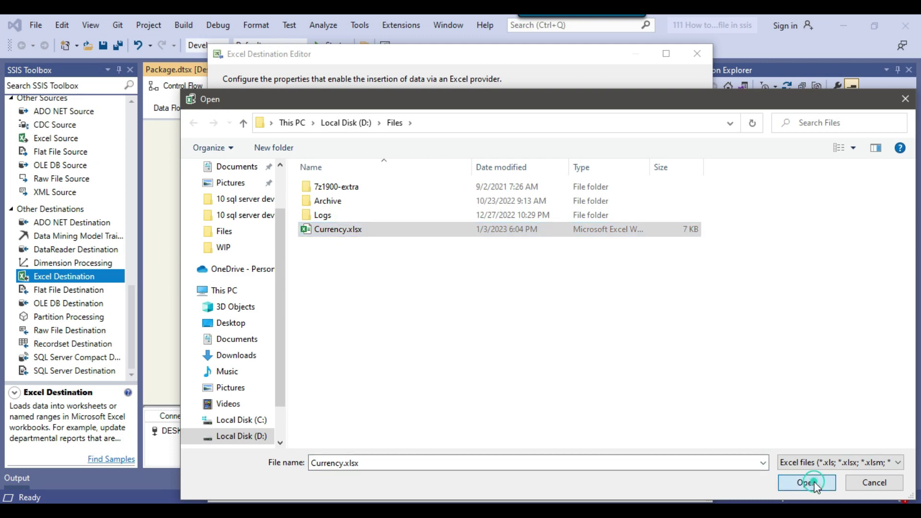
pyautogui.click(566, 368)
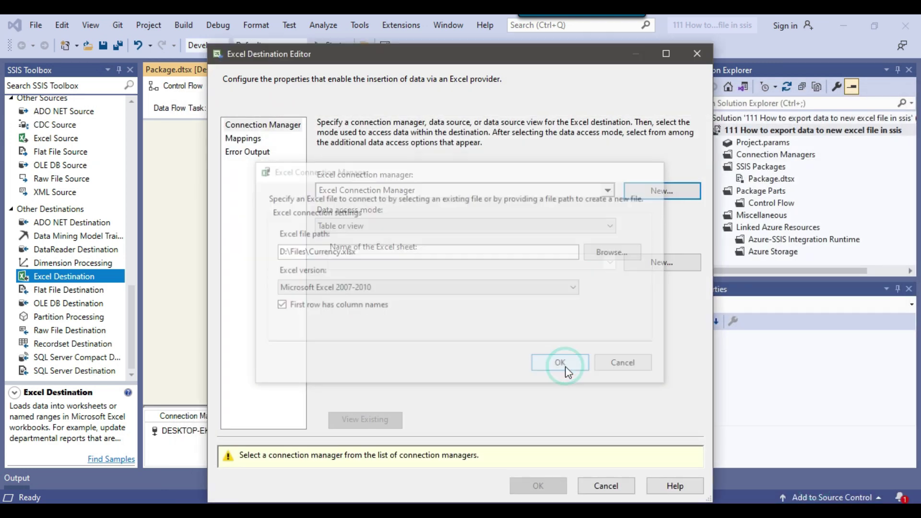
# - Start creating a new Excel sheet for the destination and change the table name in its CREATE TABLE statement to Currency
pyautogui.click(661, 265)
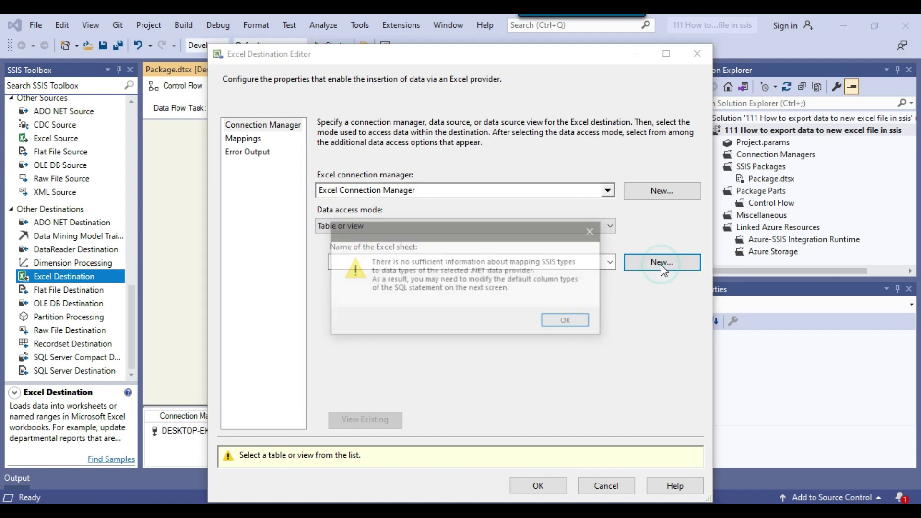
pyautogui.click(569, 325)
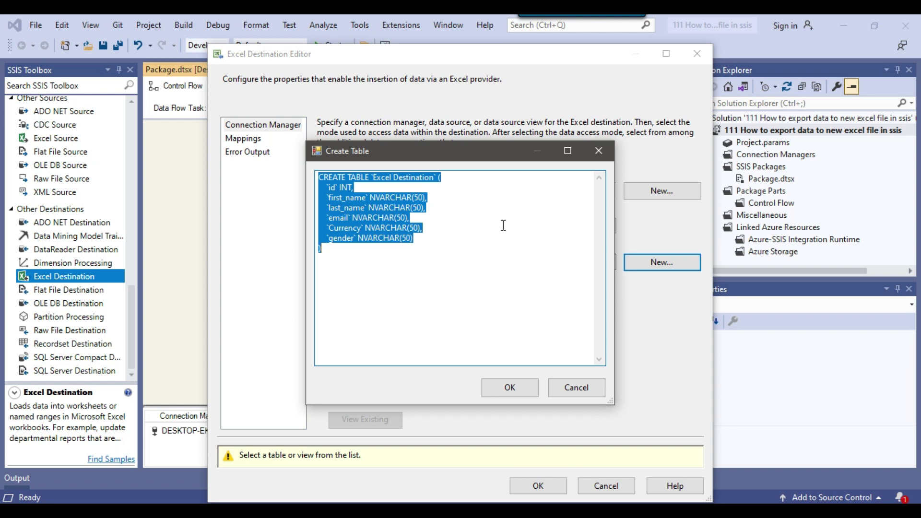
pyautogui.click(503, 225)
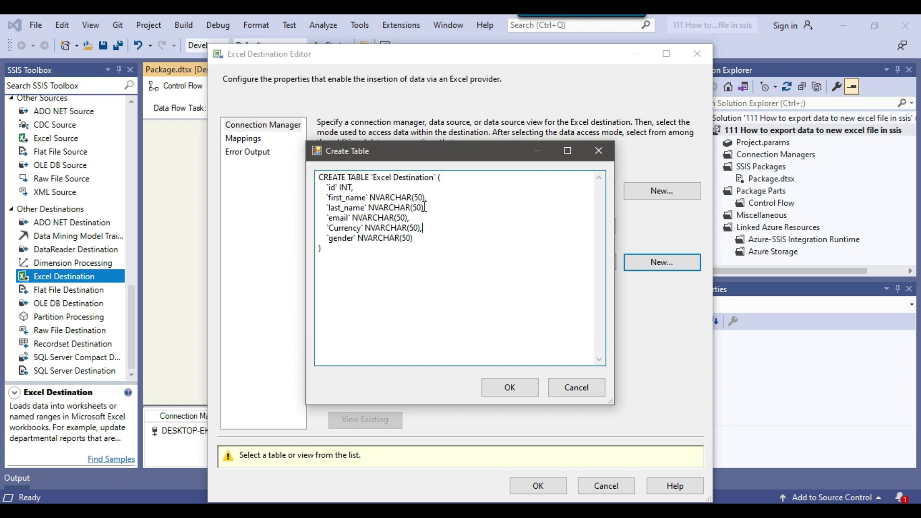
pyautogui.moveTo(373, 177); pyautogui.dragTo(435, 177)
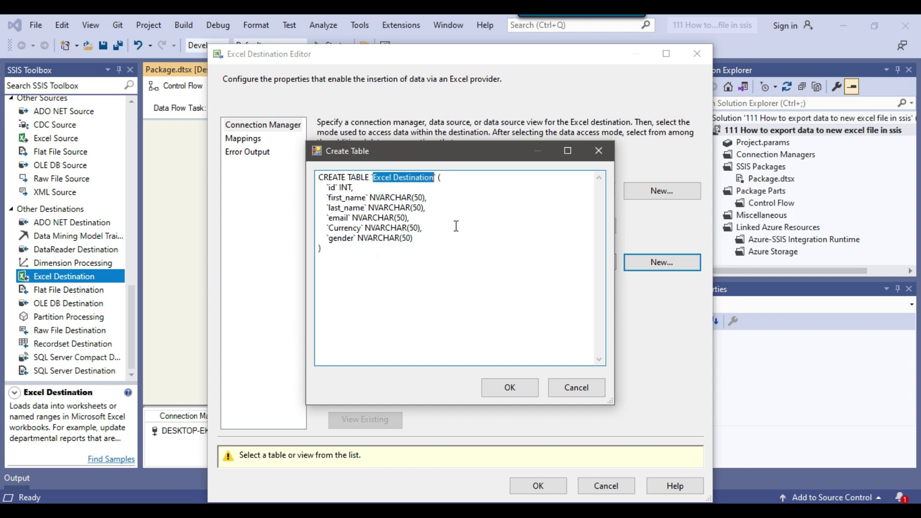
pyautogui.write('Curr')
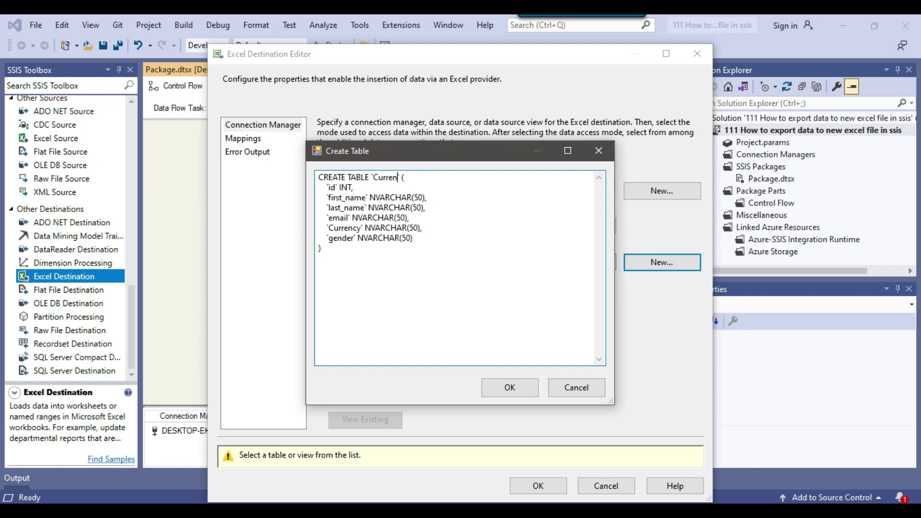
# - Copy the whole CREATE TABLE statement, switch to Notepad++ and paste it into the empty document to keep it
pyautogui.moveTo(350, 258); pyautogui.dragTo(293, 160)
pyautogui.hotkey('ctrl', 'c')
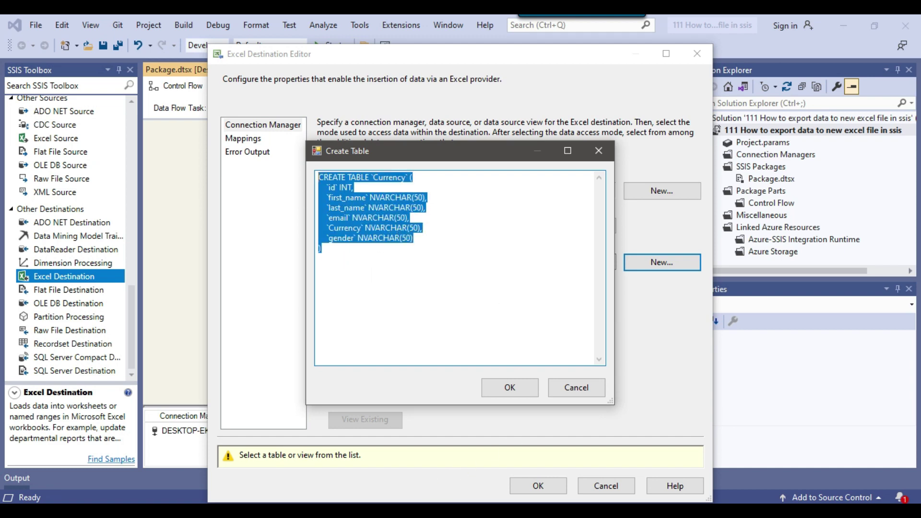
pyautogui.hotkey('alt', 'Tab')
pyautogui.hotkey('ctrl', 'v')
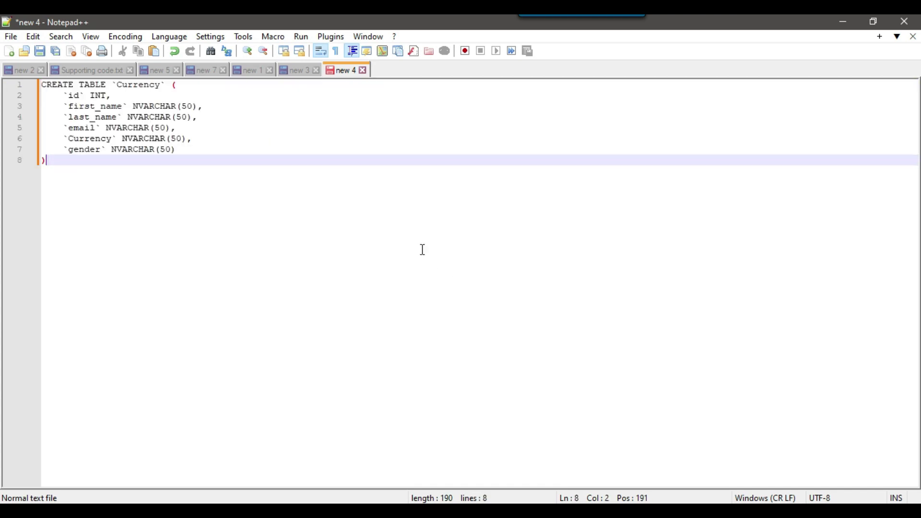
pyautogui.moveTo(67, 170); pyautogui.dragTo(43, 84)
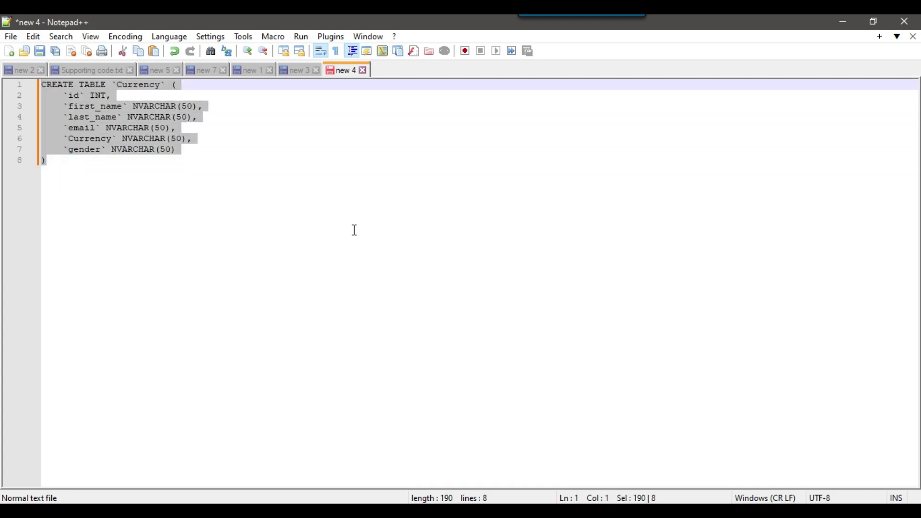
pyautogui.click(391, 247)
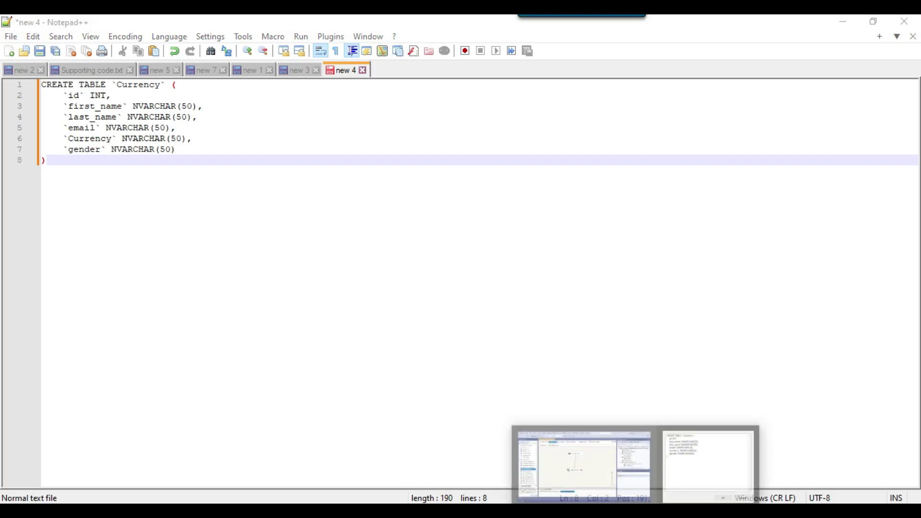
# - Back in Visual Studio, create the sheet from the CREATE TABLE statement and dismiss the notice about selecting it
pyautogui.click(585, 464)
pyautogui.click(509, 386)
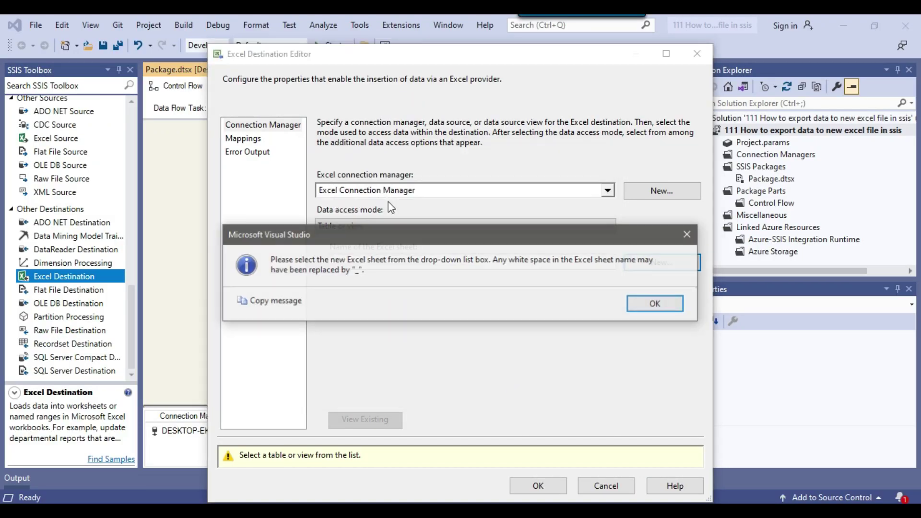
pyautogui.click(660, 305)
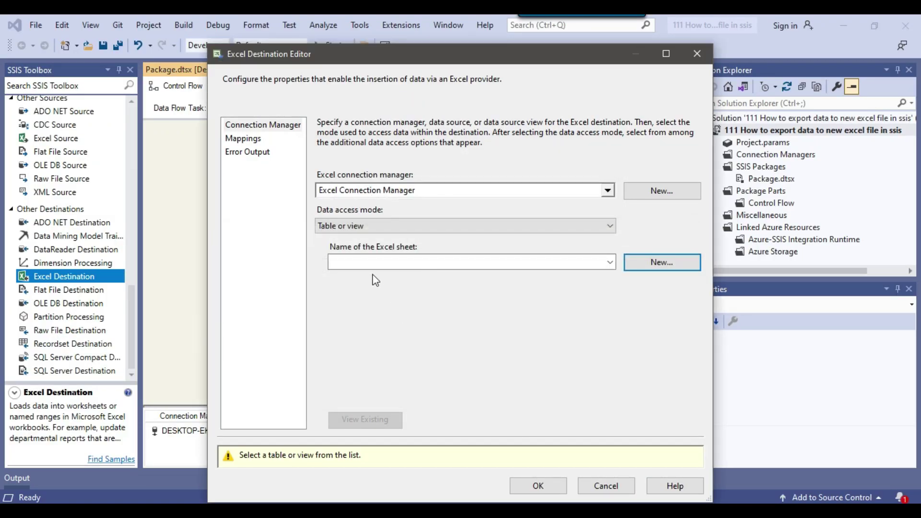
# - Select Currency as the destination's Excel sheet, check the column mappings and apply the destination settings
pyautogui.click(419, 266)
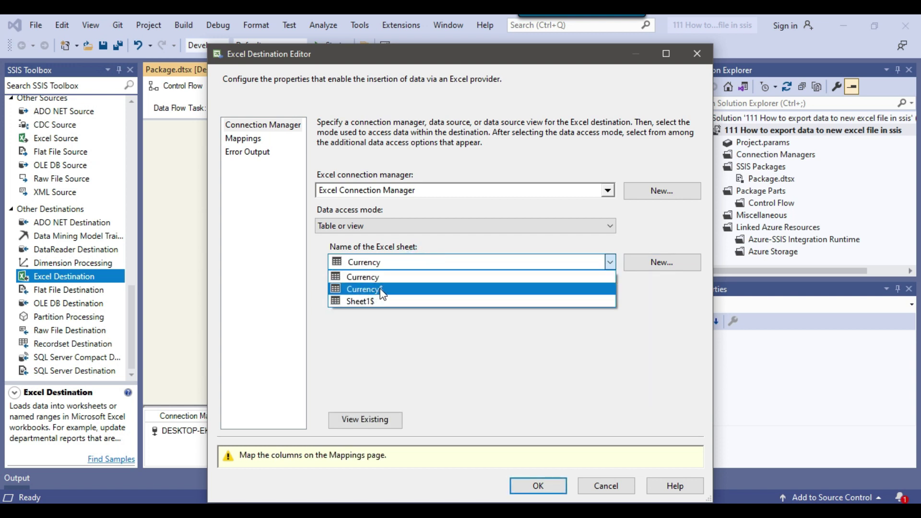
pyautogui.click(409, 275)
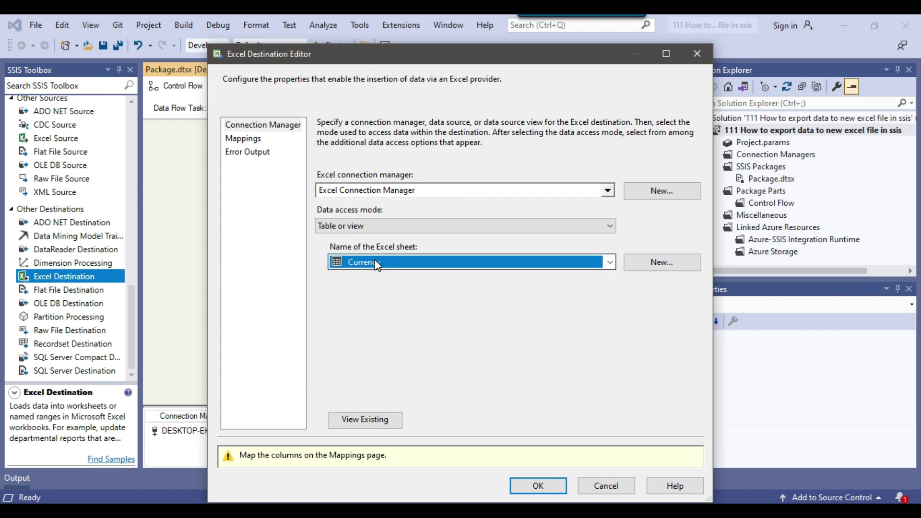
pyautogui.click(244, 140)
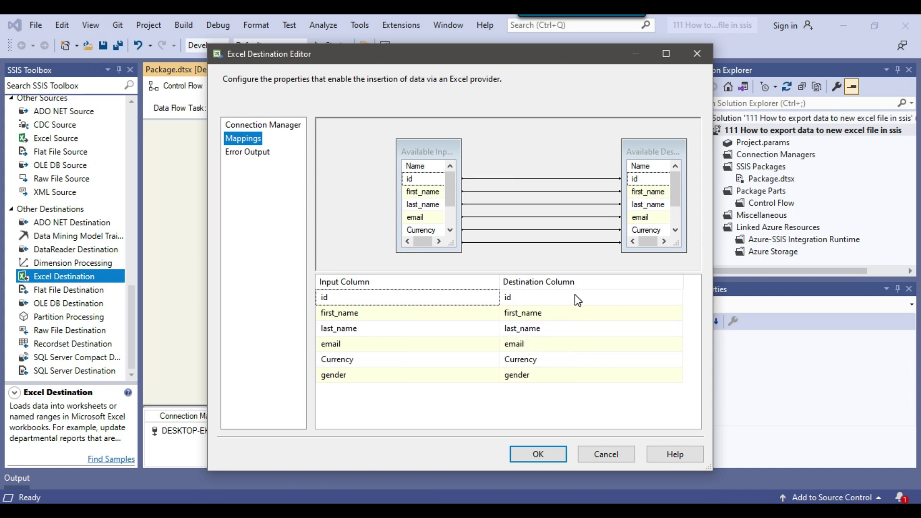
pyautogui.click(544, 454)
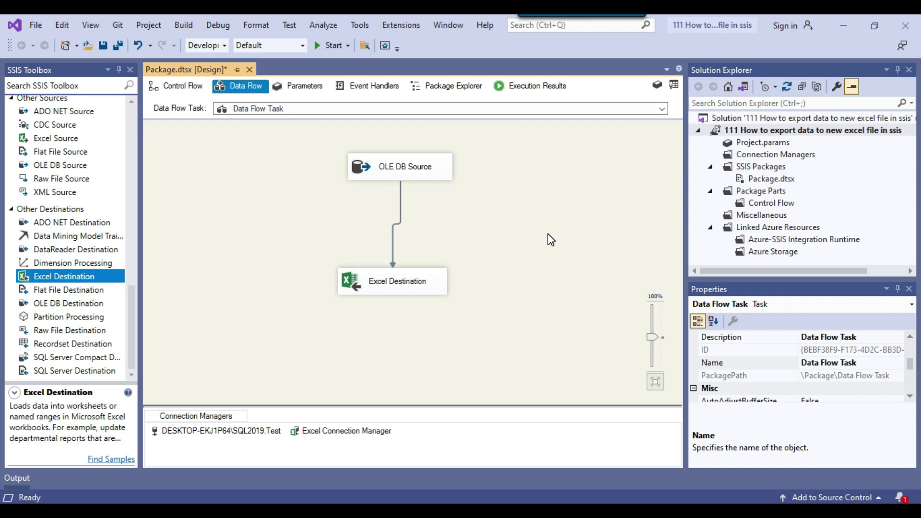
# - Run the package and stop debugging once the data flow completes
pyautogui.press('F5')
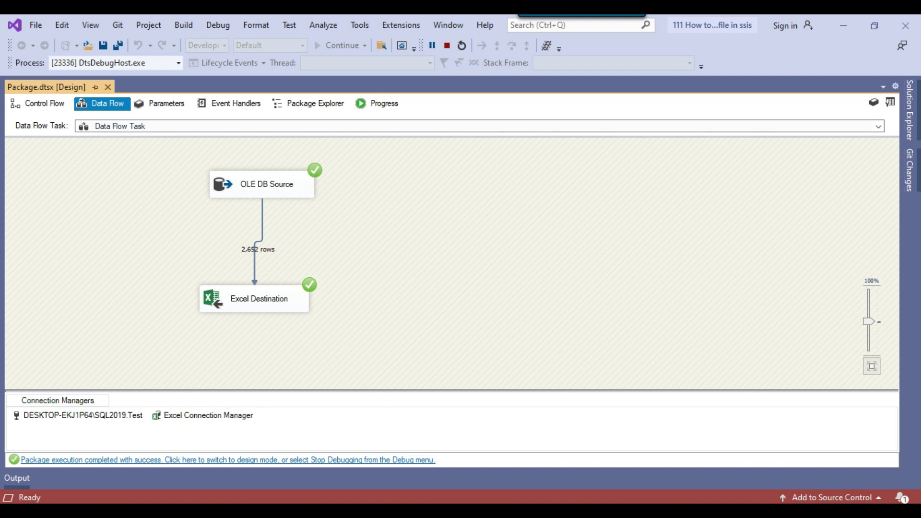
pyautogui.click(447, 45)
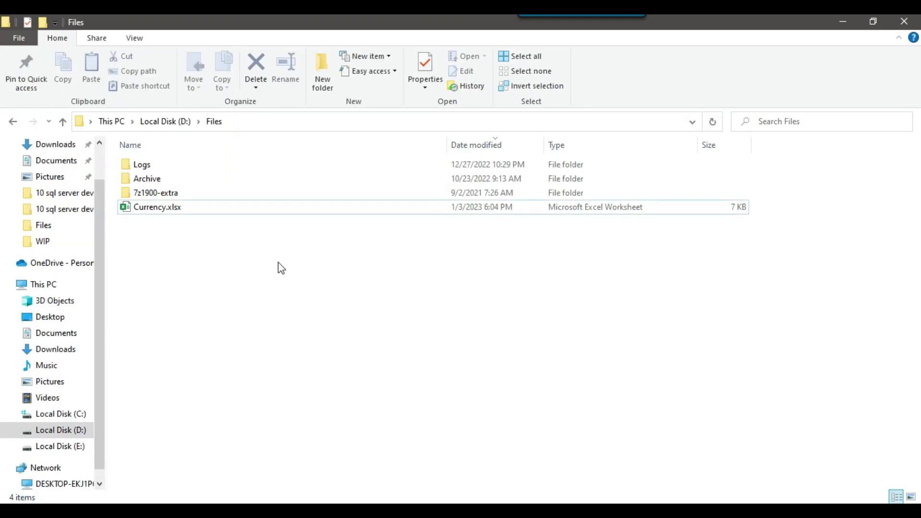
# - In File Explorer, open Currency.xlsx from D:\Files in Excel and show the Currency worksheet
pyautogui.click(154, 209)
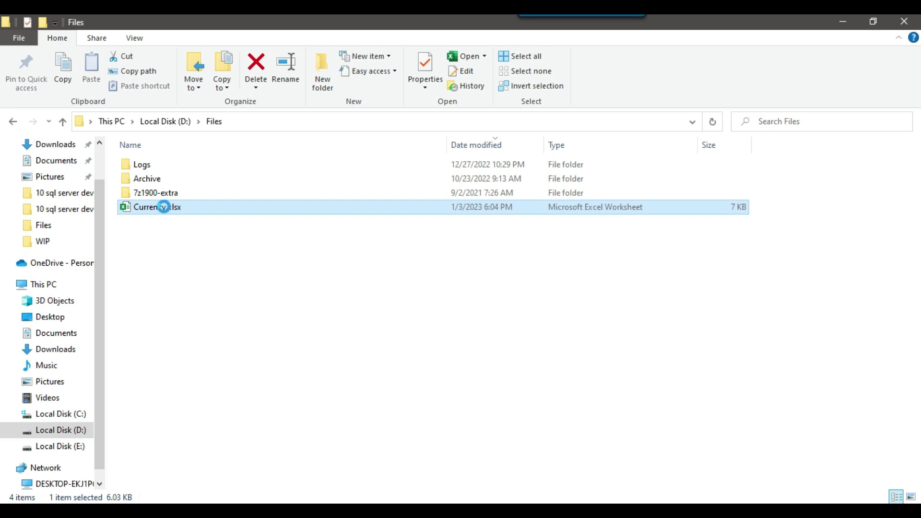
pyautogui.rightClick(167, 211)
pyautogui.click(222, 106)
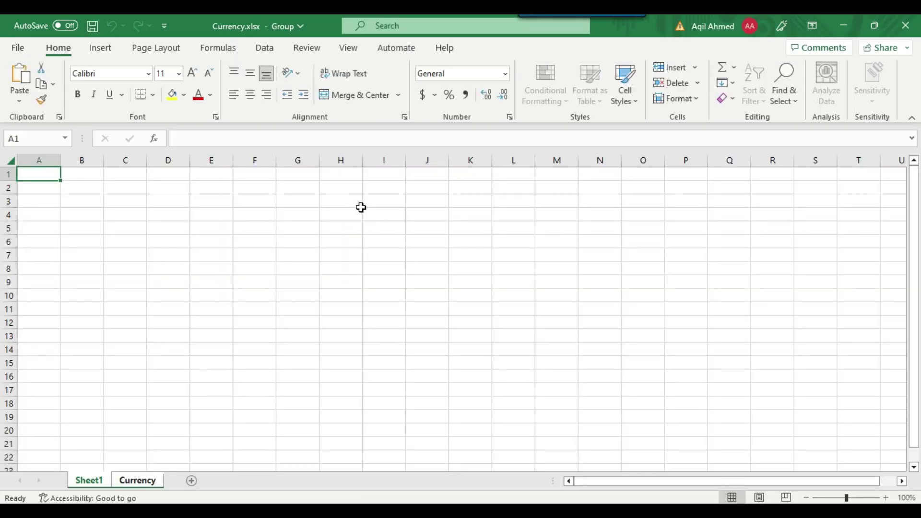
pyautogui.click(138, 484)
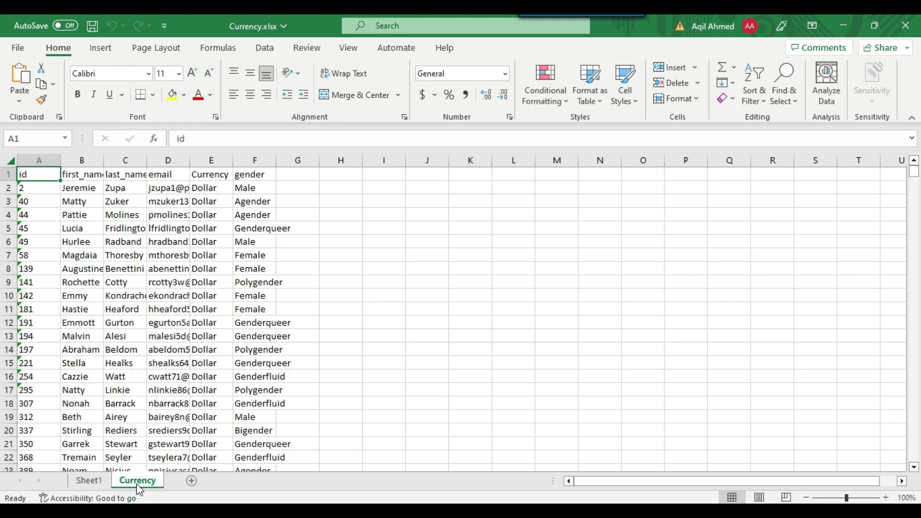
# - Compare the two worksheets and delete Sheet1 from the Currency.xlsx workbook
pyautogui.click(89, 484)
pyautogui.click(136, 484)
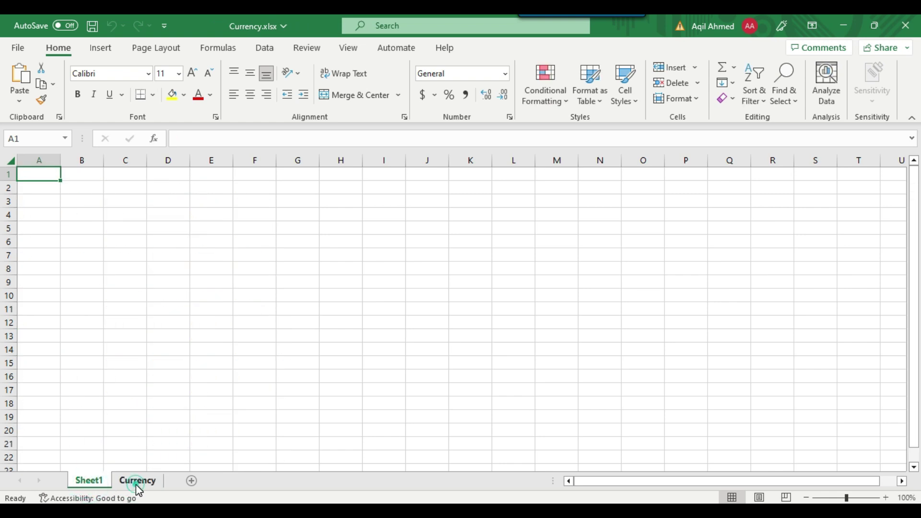
pyautogui.rightClick(89, 480)
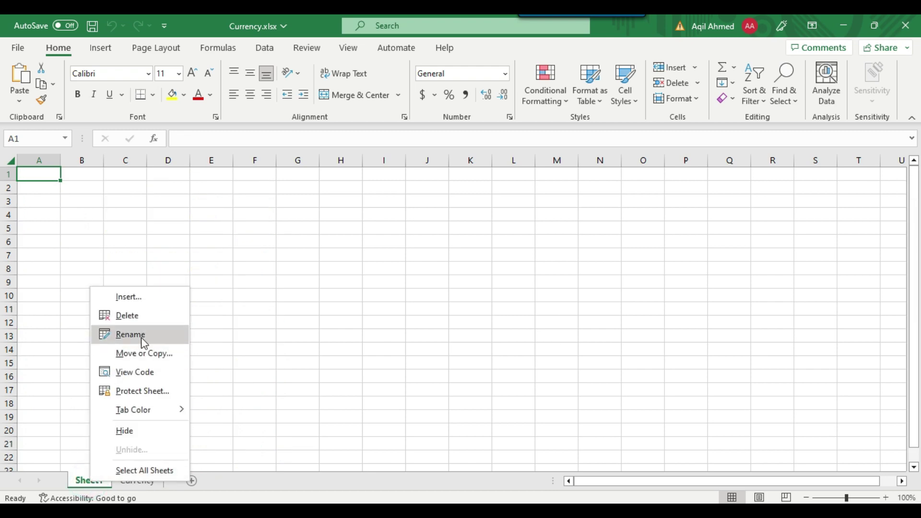
pyautogui.click(137, 317)
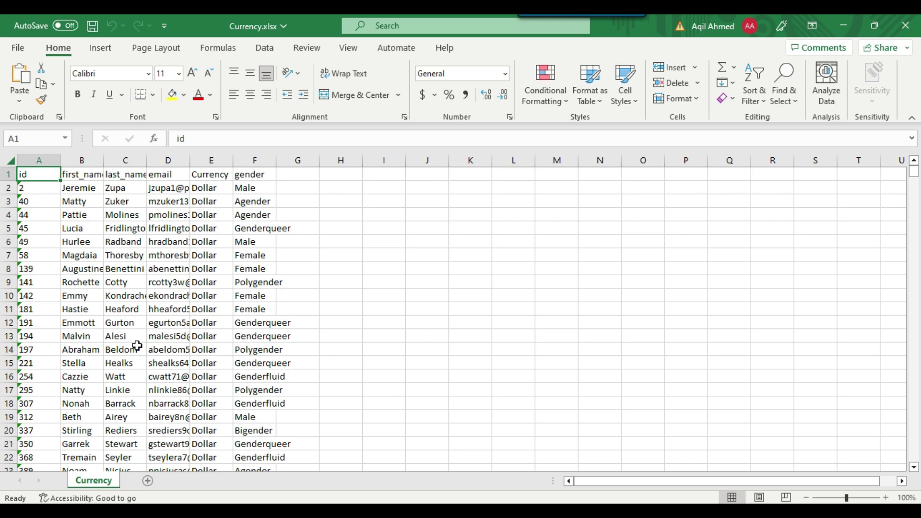
# - Examine the exported rows on the Currency sheet from the header row to the last record, and close the workbook
pyautogui.click(141, 260)
pyautogui.hotkey('ctrl', 'End')
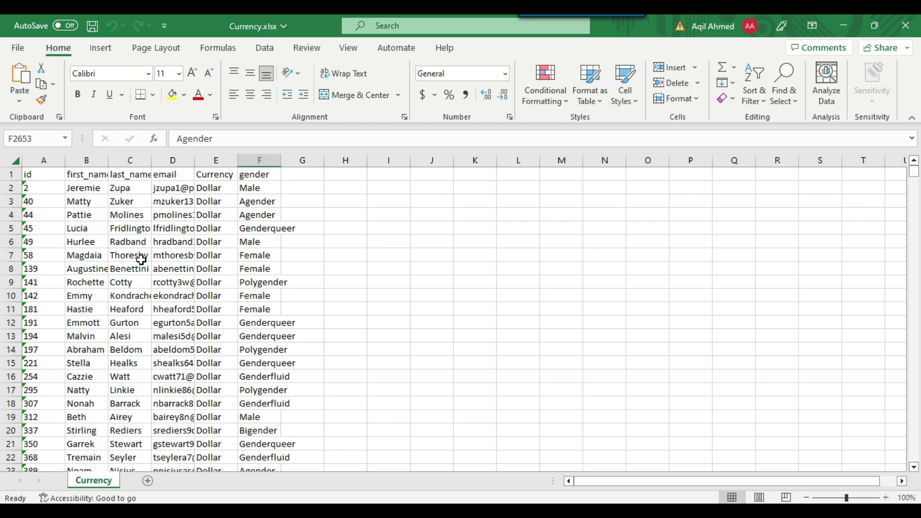
pyautogui.press('Left')
pyautogui.press('Left')
pyautogui.press('Left')
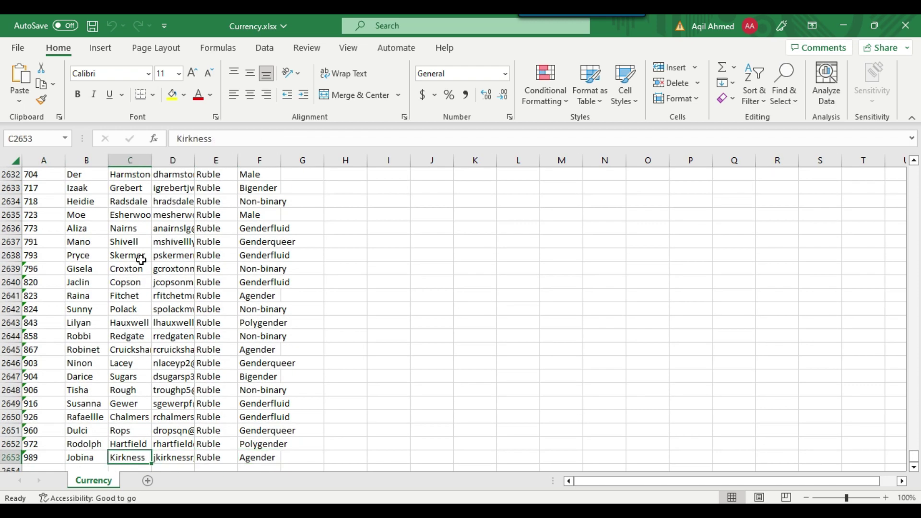
pyautogui.press('Left')
pyautogui.press('Left')
pyautogui.press('Down')
pyautogui.press('Up')
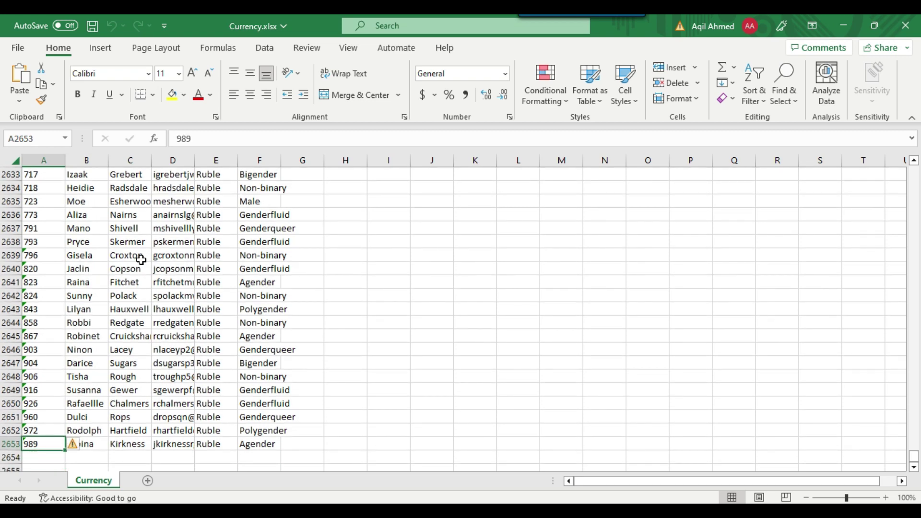
pyautogui.hotkey('ctrl', 'Home')
pyautogui.moveTo(302, 180); pyautogui.dragTo(37, 172)
pyautogui.click(308, 276)
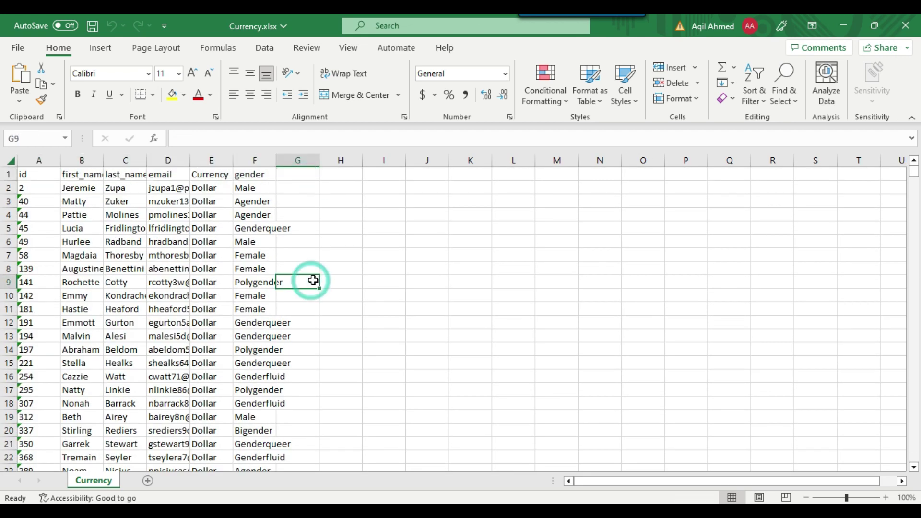
pyautogui.hotkey('ctrl', 'End')
pyautogui.press('Left')
pyautogui.press('Left')
pyautogui.press('Left')
pyautogui.press('Left')
pyautogui.press('Left')
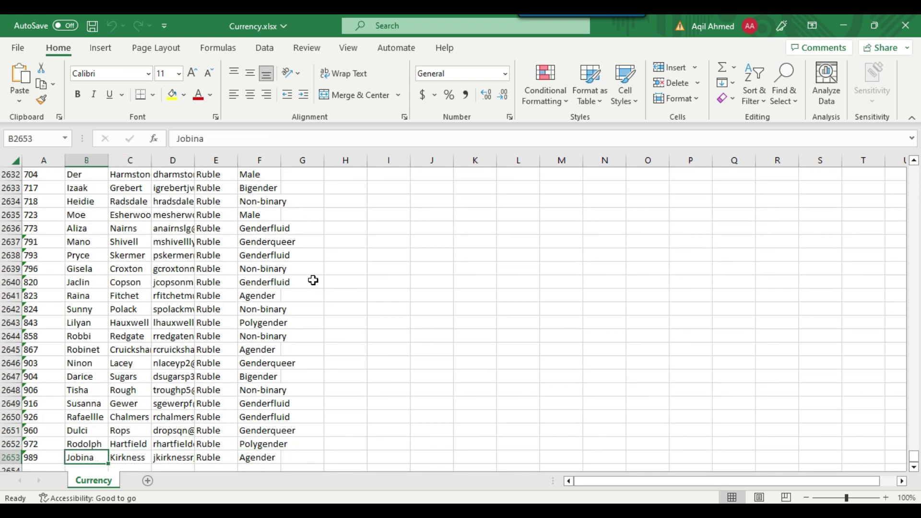
pyautogui.press('Right')
pyautogui.press('Right')
pyautogui.press('Right')
pyautogui.press('Right')
pyautogui.press('Right')
pyautogui.press('Right')
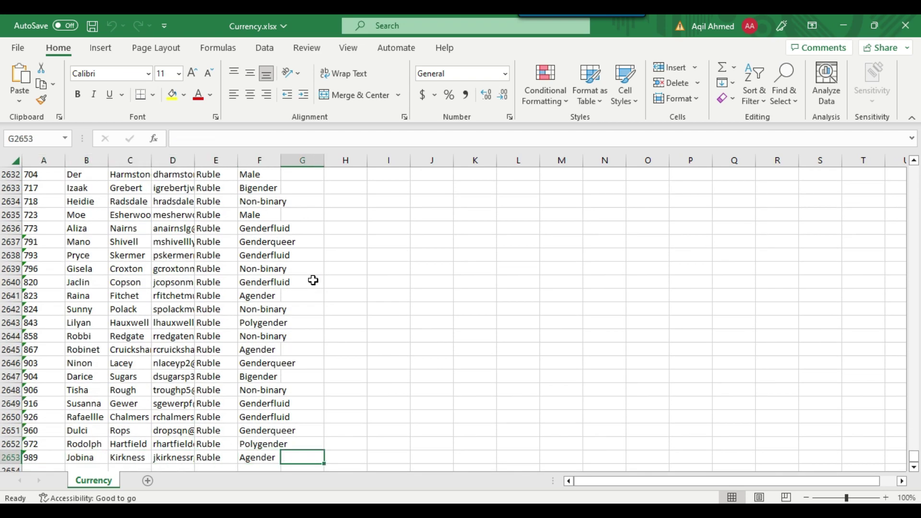
pyautogui.click(405, 280)
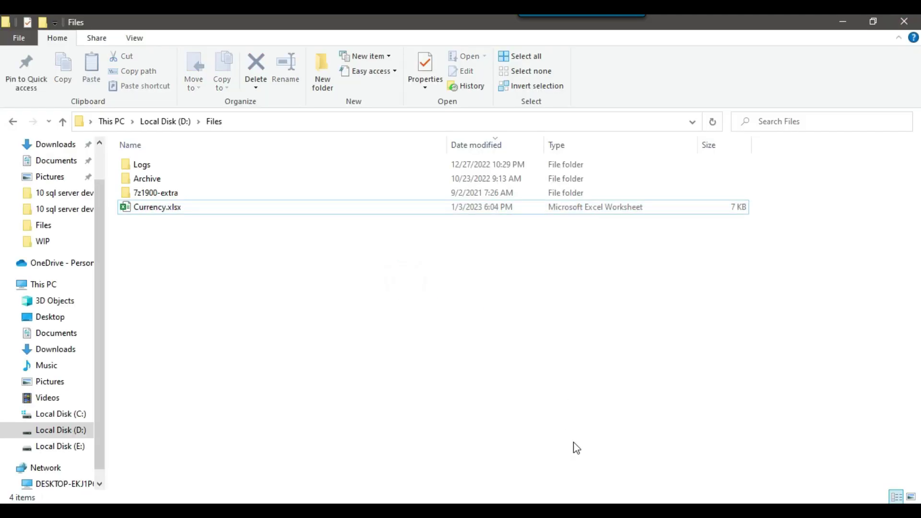
# - Switch to Visual Studio, show the package's control flow, and examine the ExcelFilePath property of the Excel Connection Manager
pyautogui.click(651, 502)
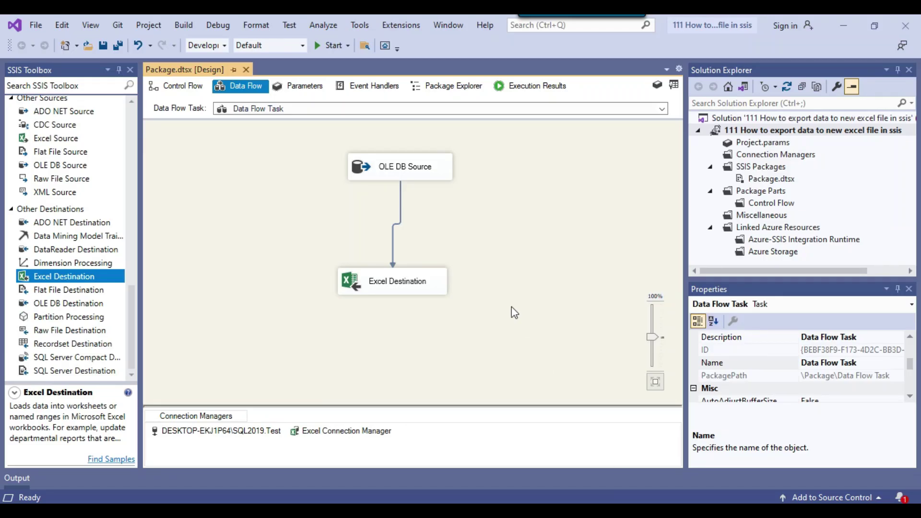
pyautogui.click(185, 91)
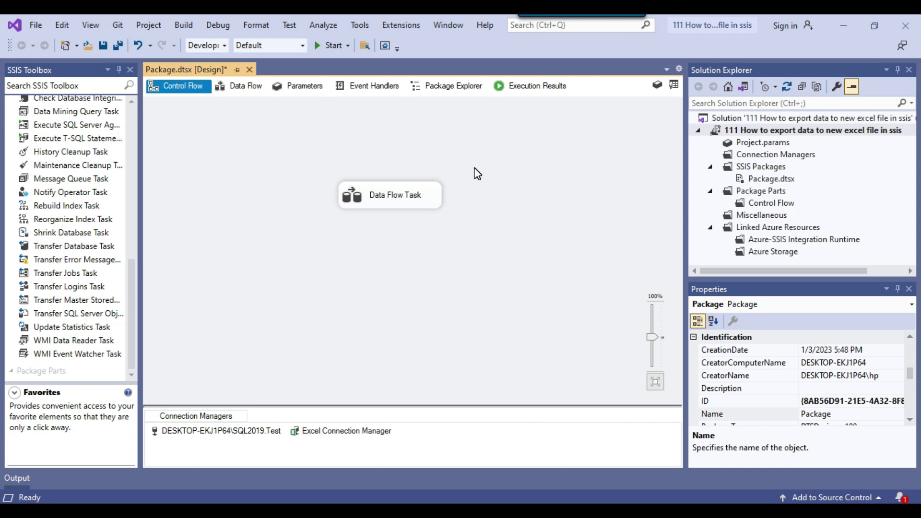
pyautogui.click(376, 432)
pyautogui.rightClick(377, 438)
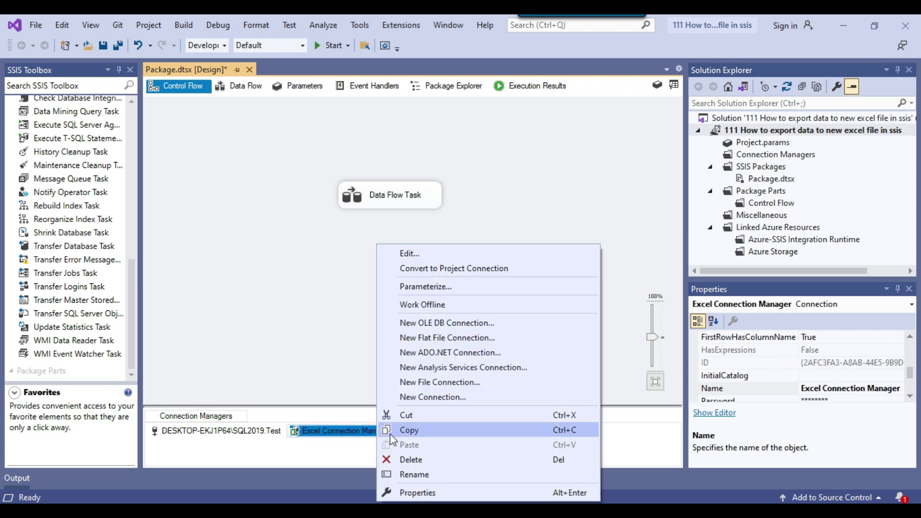
pyautogui.click(430, 493)
pyautogui.scroll(1, 773, 377)
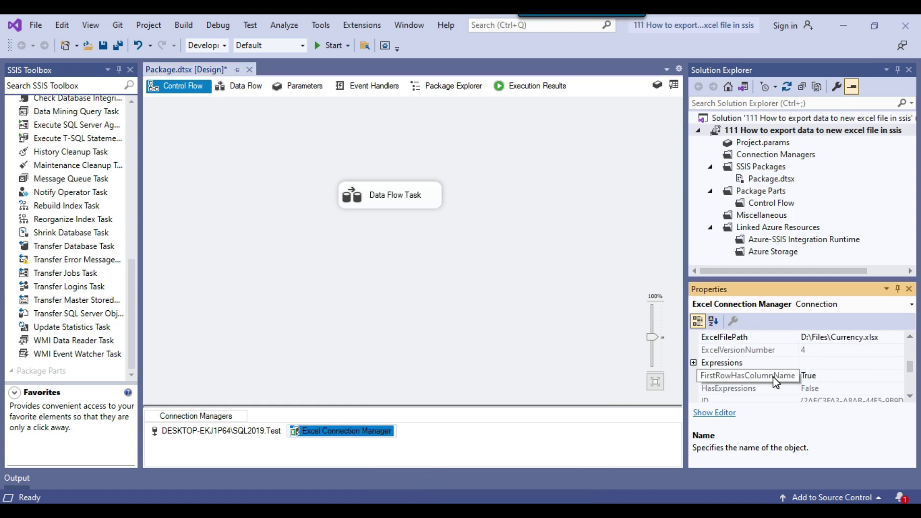
pyautogui.scroll(1, 745, 374)
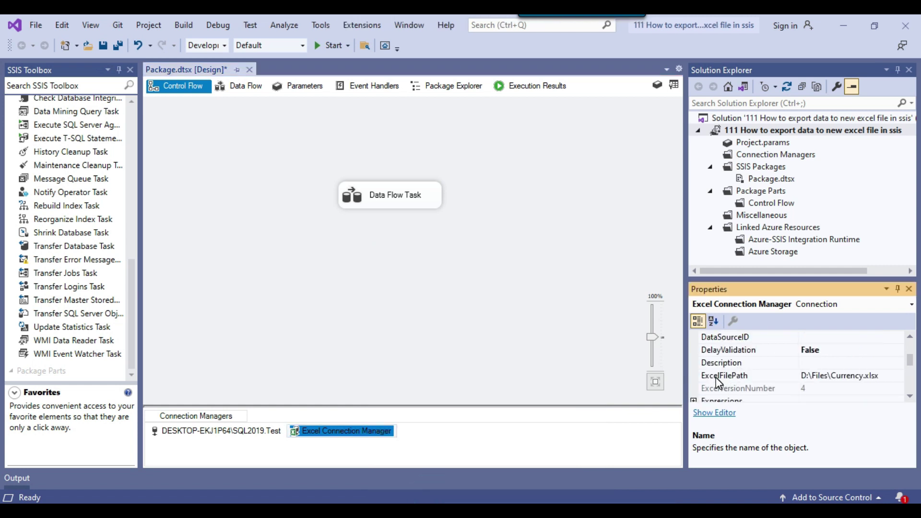
pyautogui.click(716, 377)
pyautogui.click(836, 377)
pyautogui.moveTo(832, 377); pyautogui.dragTo(882, 375)
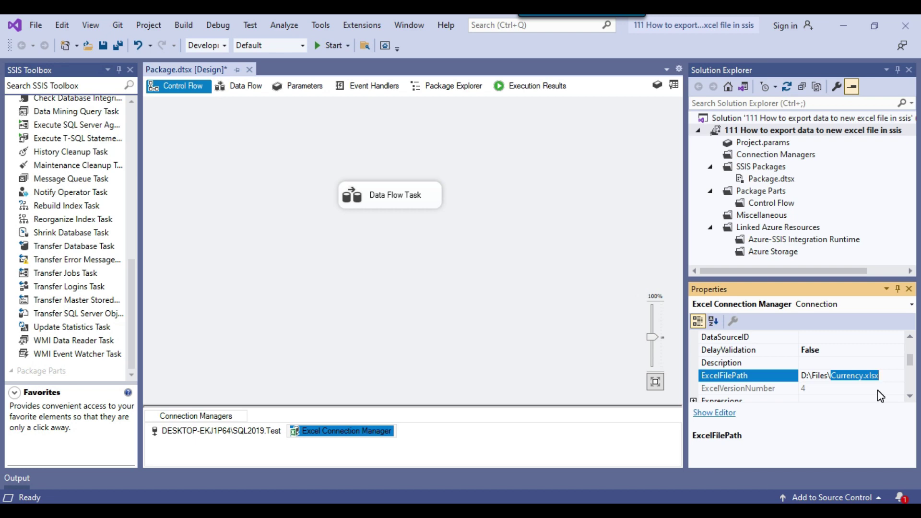
pyautogui.click(579, 198)
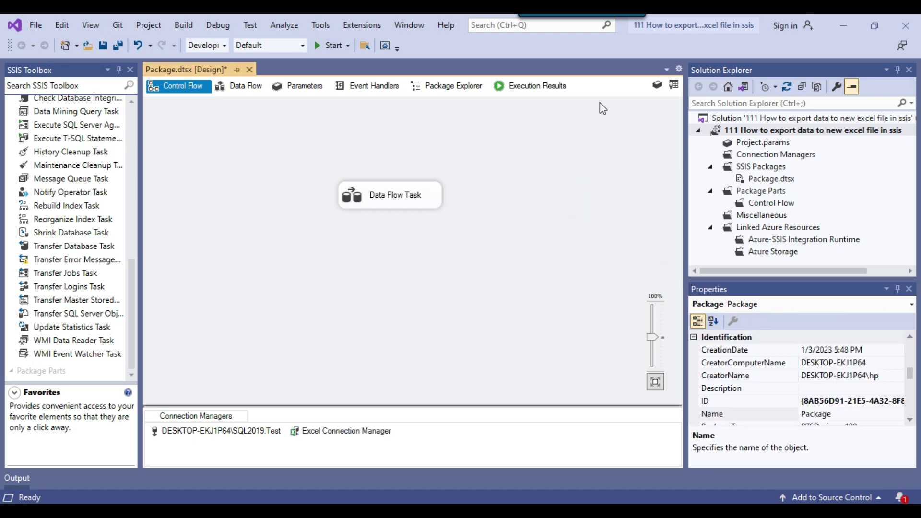
# - Add a package variable named FolderPath with the String data type
pyautogui.click(657, 86)
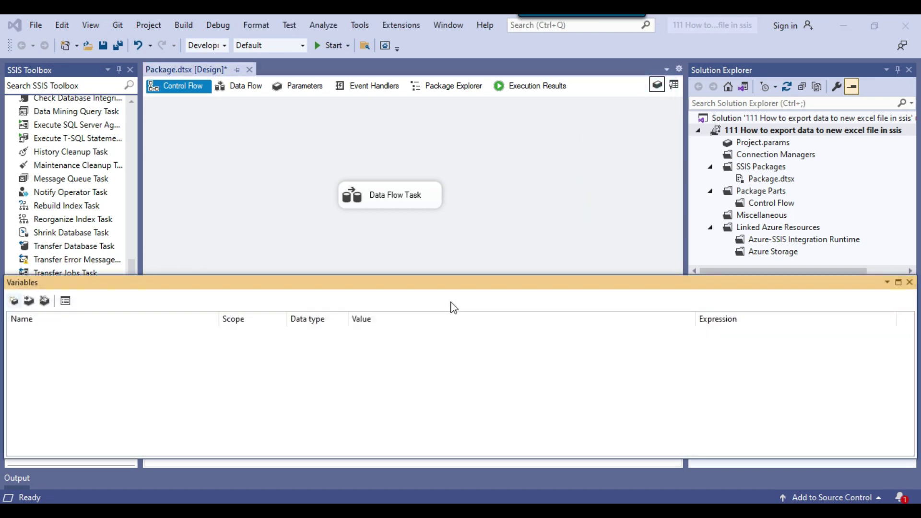
pyautogui.click(15, 302)
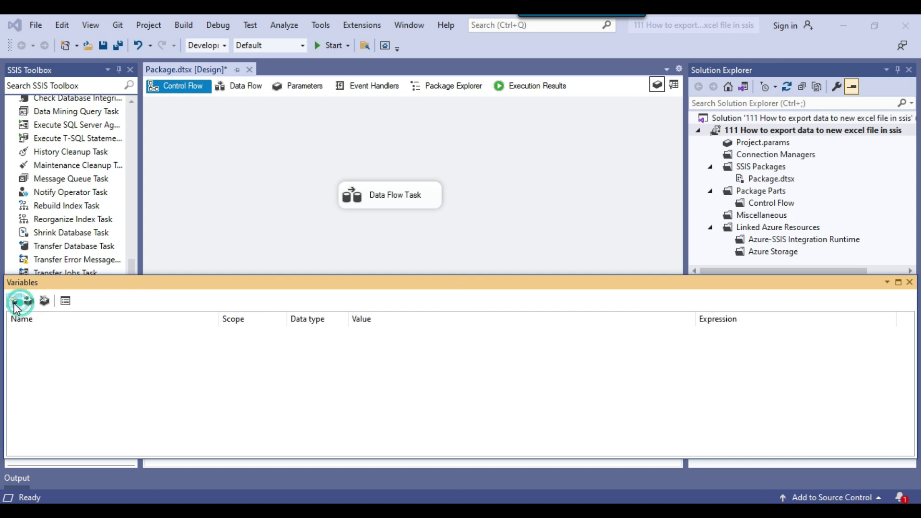
pyautogui.click(100, 334)
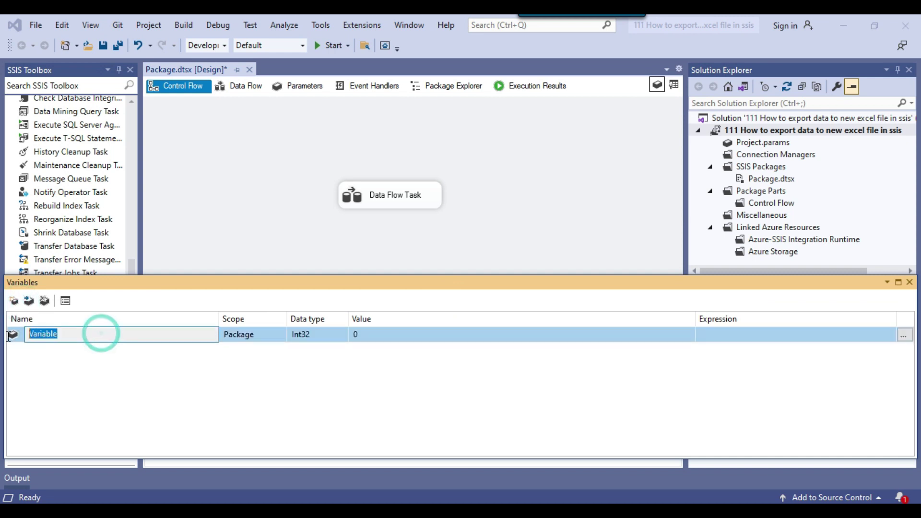
pyautogui.write('FolderPath')
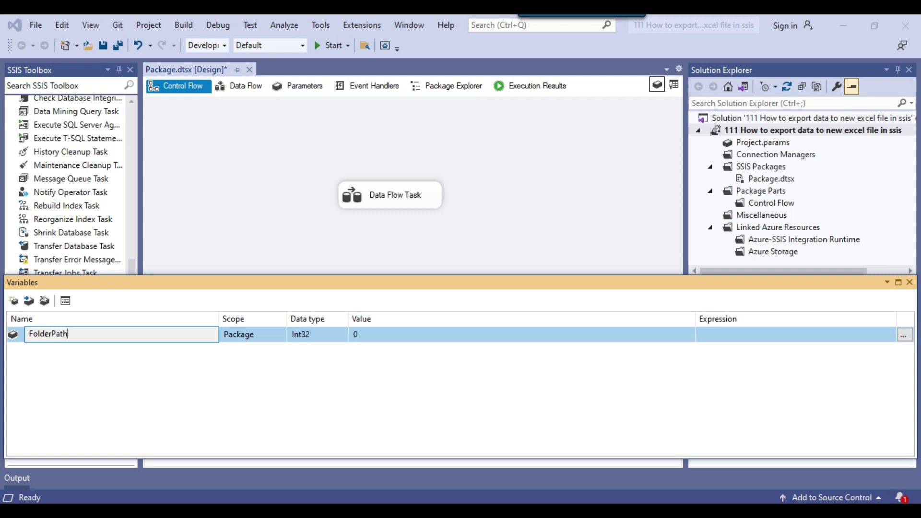
pyautogui.click(316, 335)
pyautogui.click(324, 336)
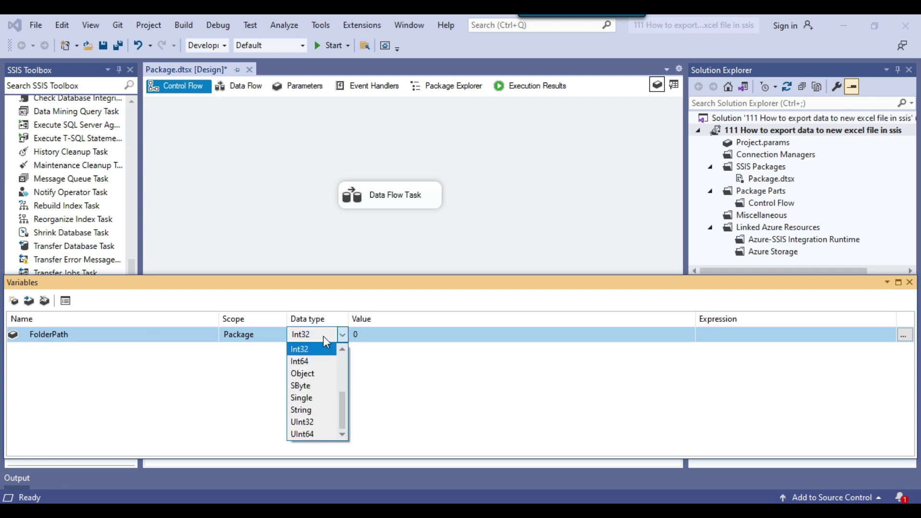
pyautogui.click(320, 406)
# - Set the FolderPath variable's value to D:\Files and save the package
pyautogui.click(397, 334)
pyautogui.write('D:\\Fil')
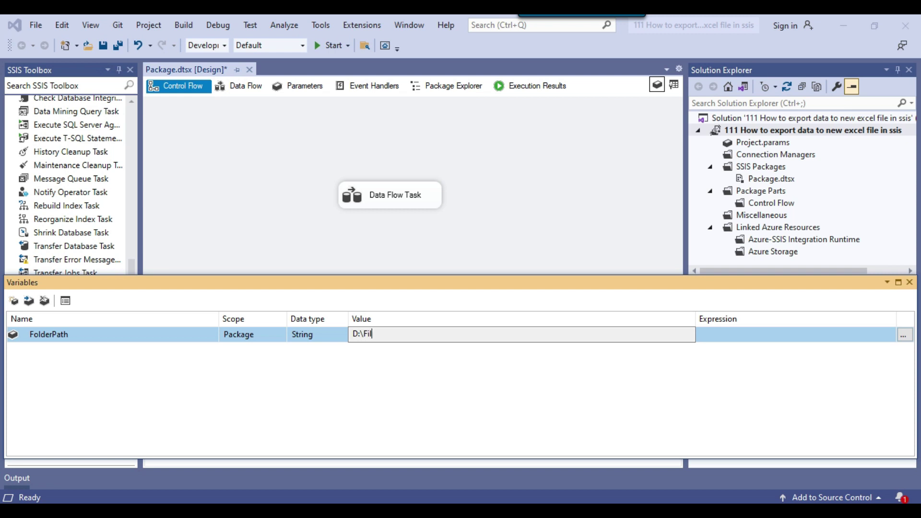
pyautogui.press('Return')
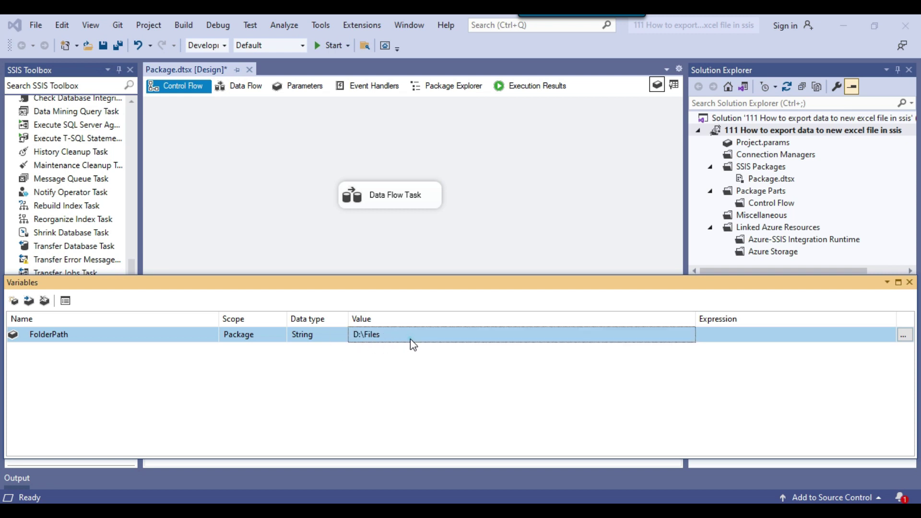
pyautogui.click(411, 340)
pyautogui.hotkey('ctrl', 's')
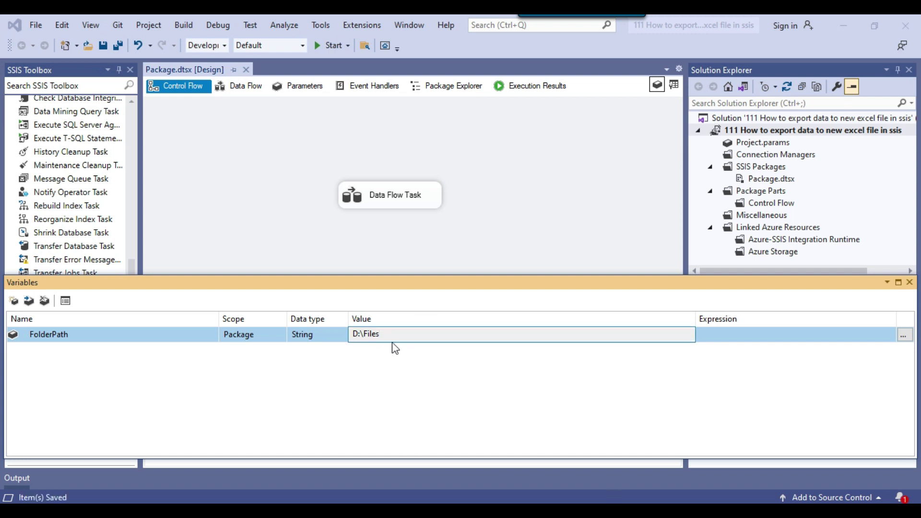
pyautogui.moveTo(408, 332); pyautogui.dragTo(331, 333)
pyautogui.click(404, 371)
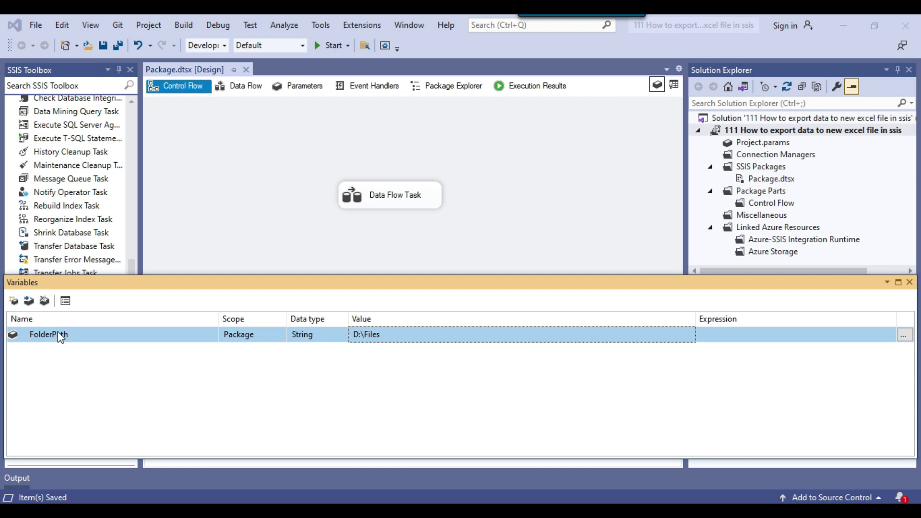
# - Add a String variable named FileName with the value Currency_20230103050102.XLSX
pyautogui.click(17, 302)
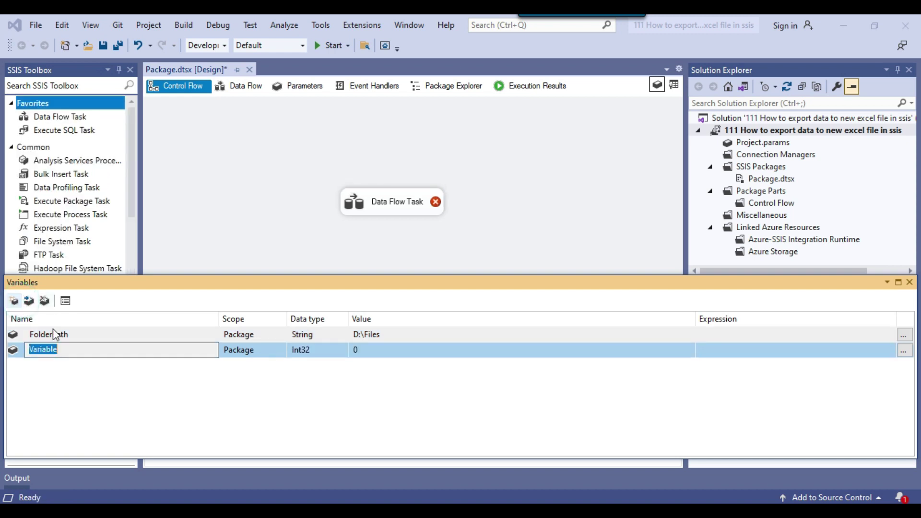
pyautogui.write('FileName')
pyautogui.click(235, 384)
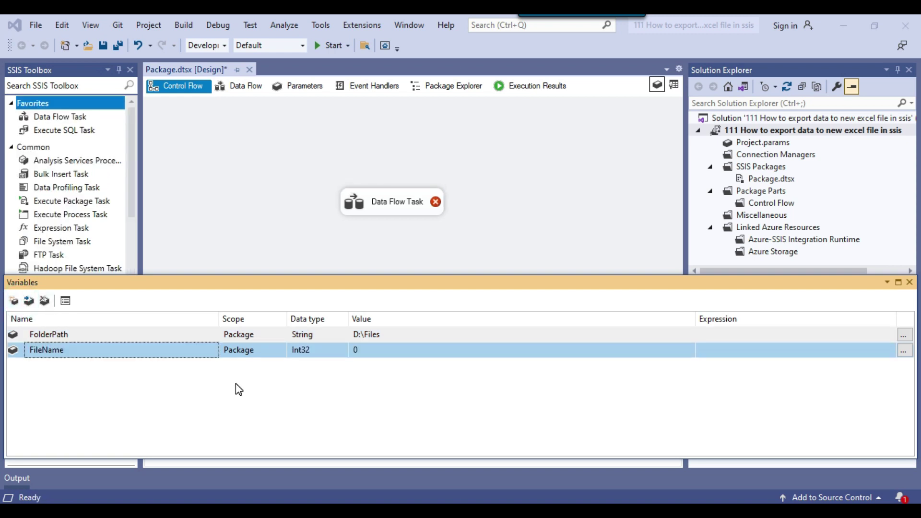
pyautogui.click(320, 356)
pyautogui.click(320, 423)
pyautogui.click(389, 353)
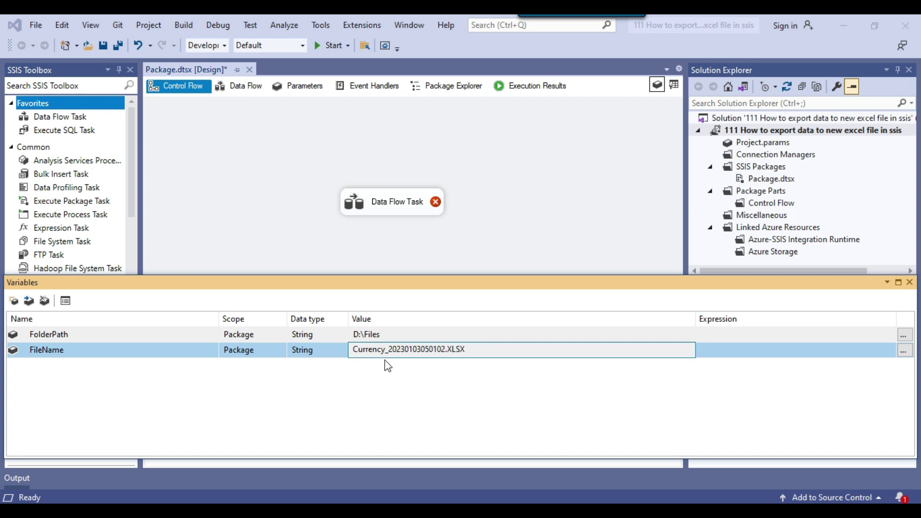
pyautogui.moveTo(493, 349); pyautogui.dragTo(409, 349)
pyautogui.click(326, 377)
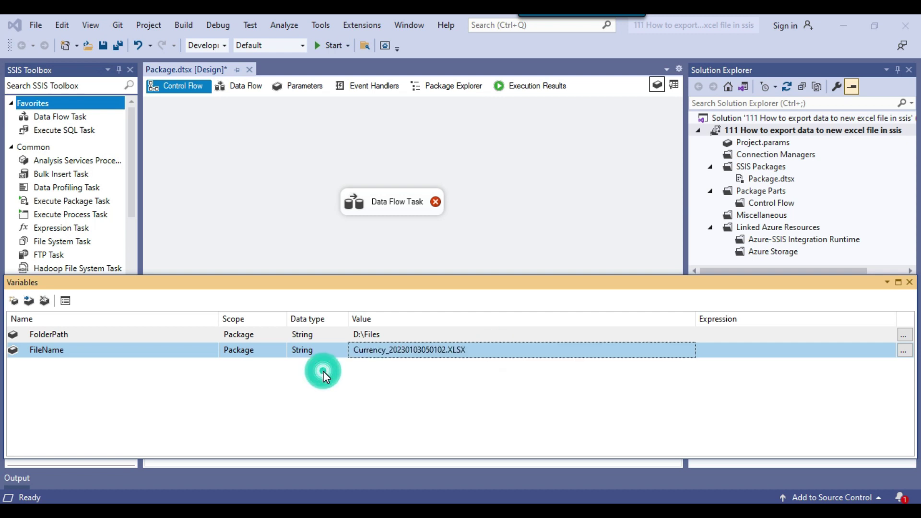
# - Add a third package variable named FullFilePath with the String data type
pyautogui.click(15, 303)
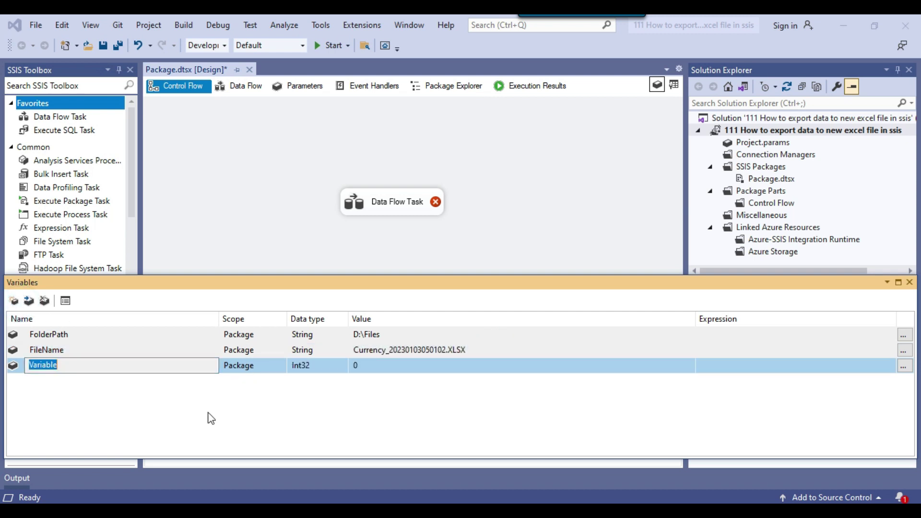
pyautogui.write('FullFilePath')
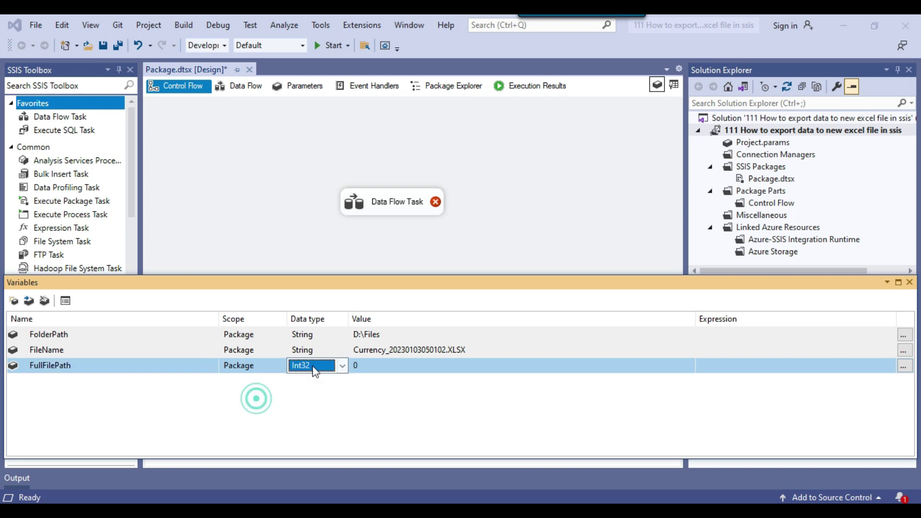
pyautogui.click(319, 366)
pyautogui.click(324, 441)
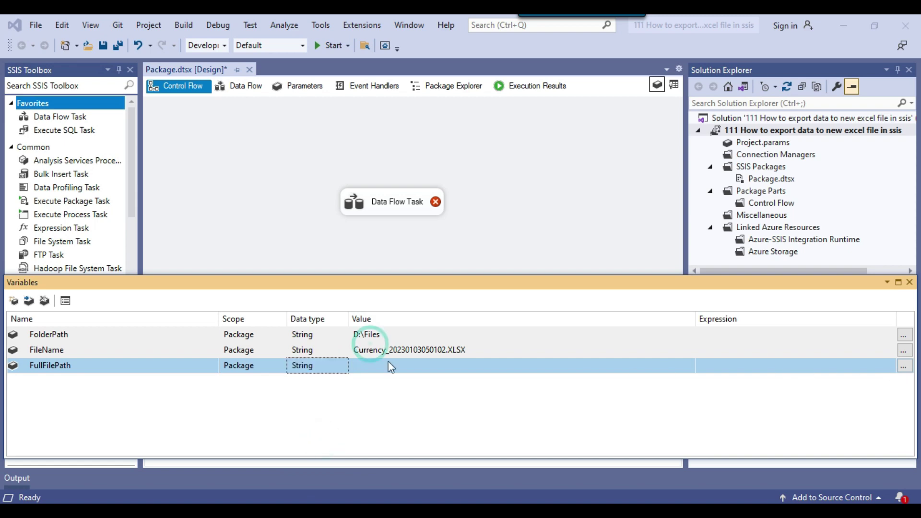
# - Build the FullFilePath variable's expression as @[User::FolderPath] + "\\"+ @[User::FileName]
pyautogui.click(874, 367)
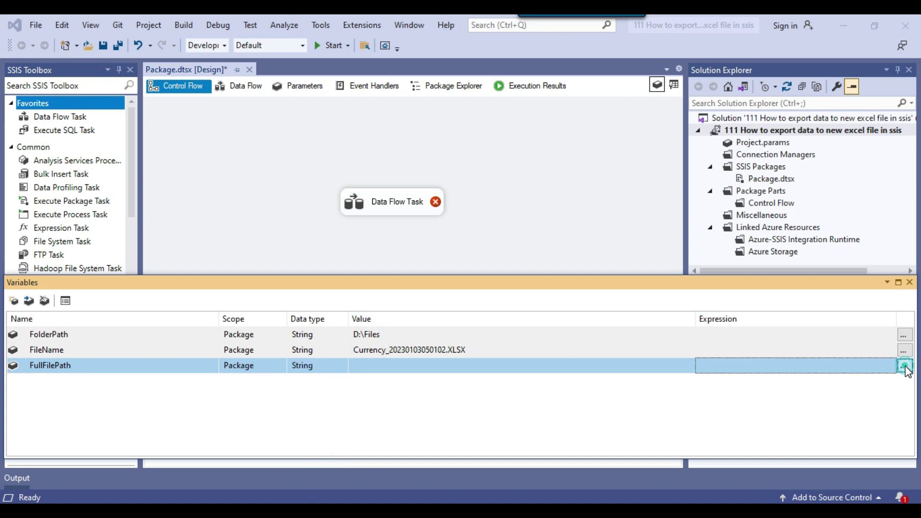
pyautogui.click(903, 366)
pyautogui.moveTo(287, 56); pyautogui.dragTo(721, 115)
pyautogui.click(475, 136)
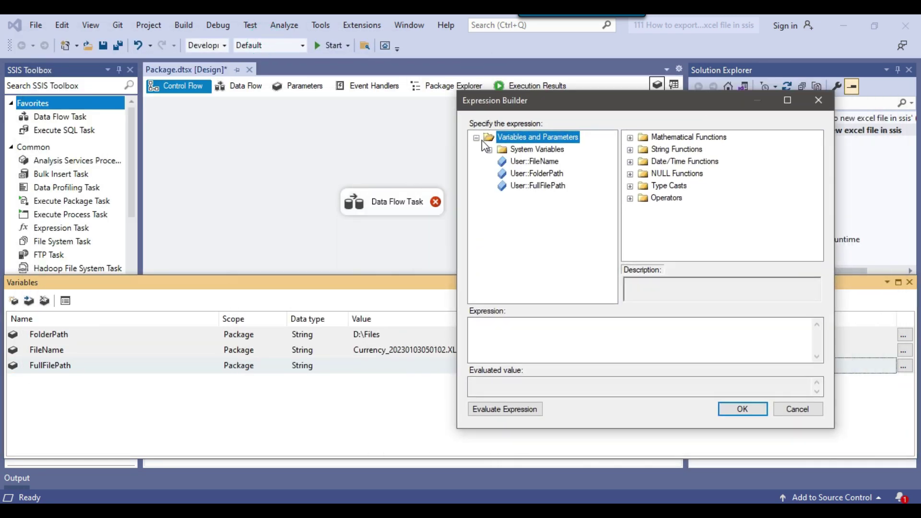
pyautogui.moveTo(542, 173); pyautogui.dragTo(534, 347)
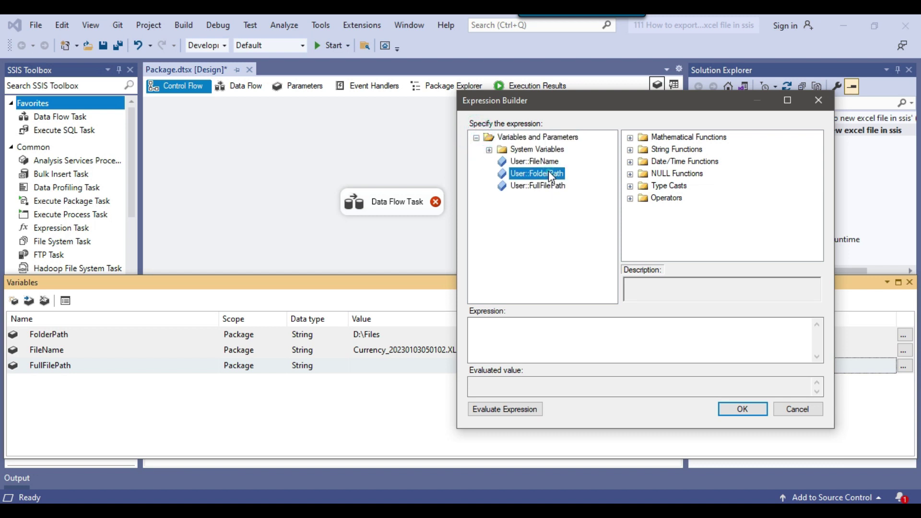
pyautogui.click(600, 336)
pyautogui.write('+ "\\\\')
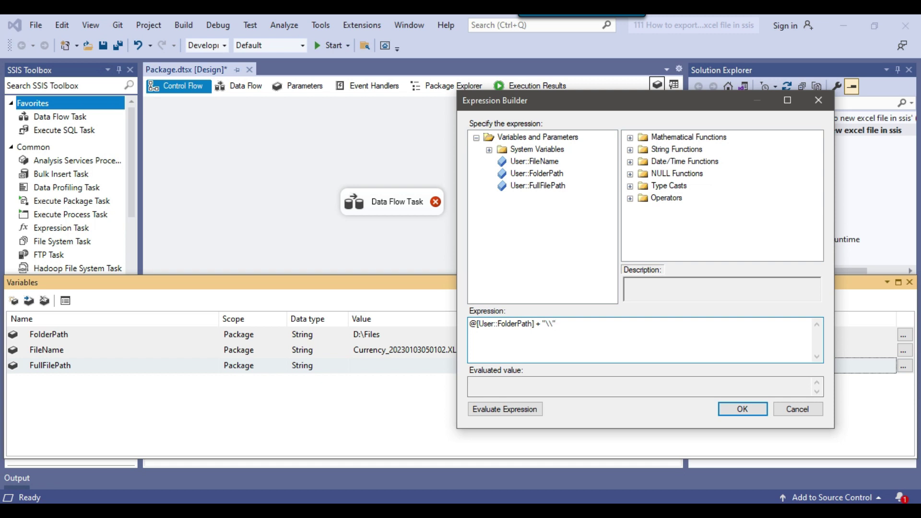
pyautogui.moveTo(532, 162); pyautogui.dragTo(595, 338)
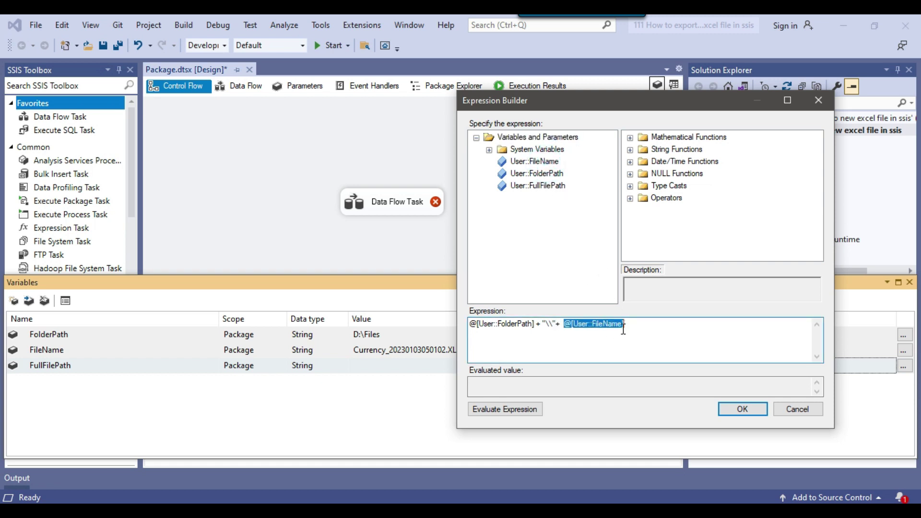
# - Evaluate the FullFilePath expression, check the resulting path, and accept the expression
pyautogui.click(509, 413)
pyautogui.moveTo(478, 382); pyautogui.dragTo(614, 385)
pyautogui.click(631, 384)
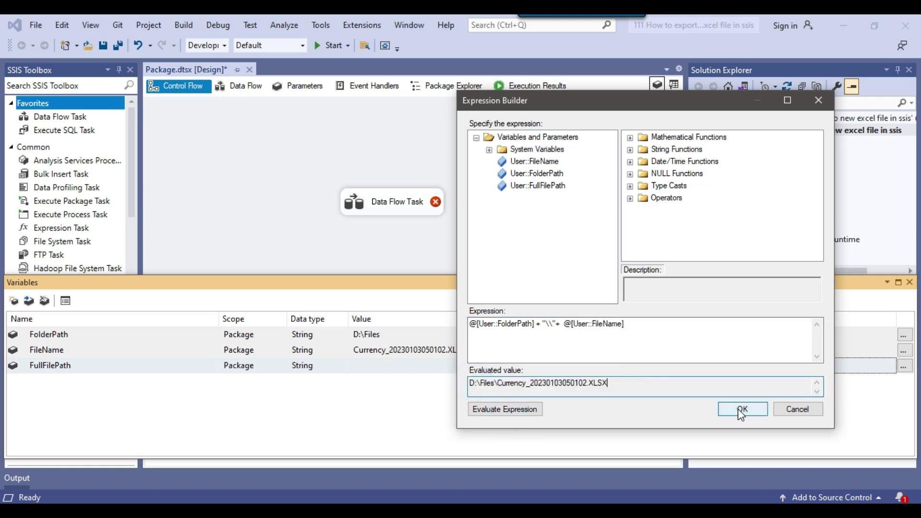
pyautogui.click(743, 410)
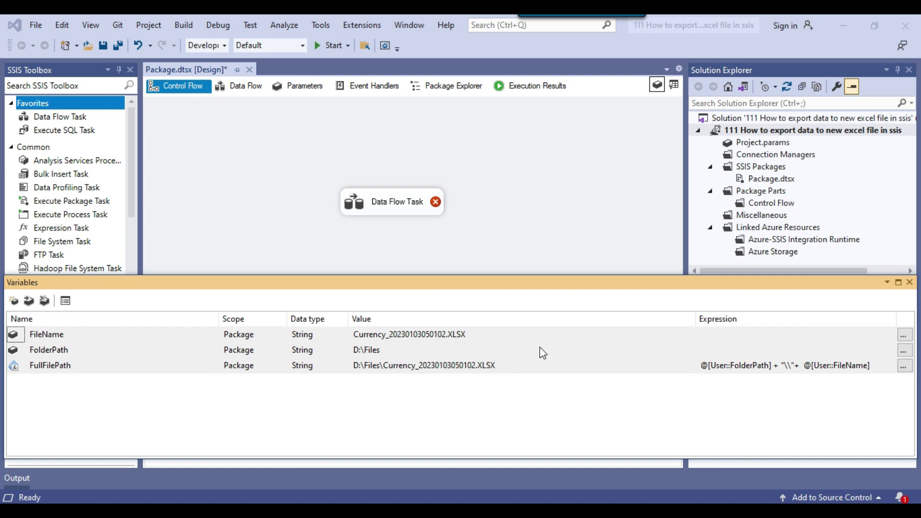
pyautogui.click(434, 334)
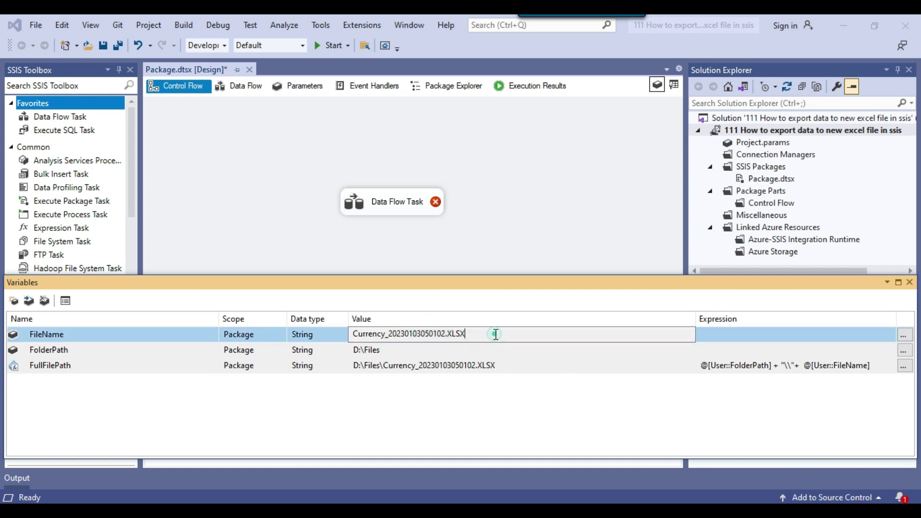
pyautogui.moveTo(493, 334); pyautogui.dragTo(352, 334)
pyautogui.click(425, 349)
pyautogui.click(393, 335)
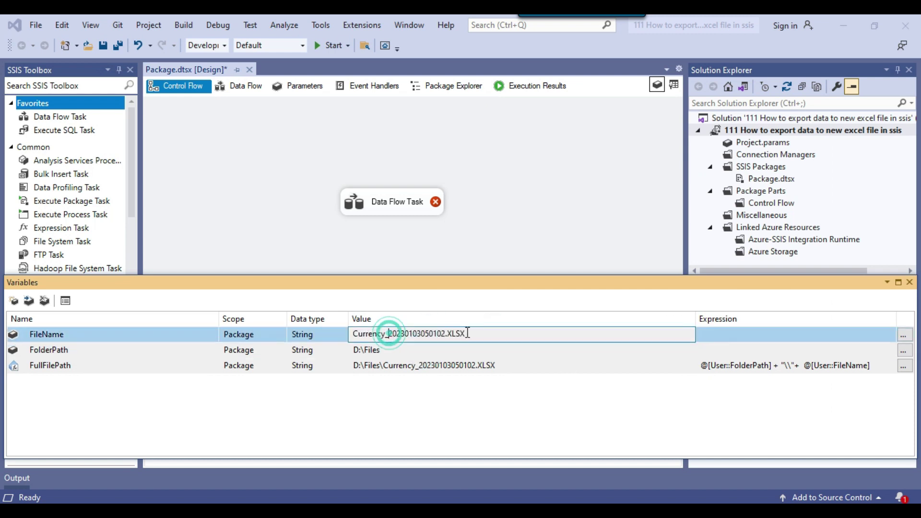
pyautogui.click(602, 332)
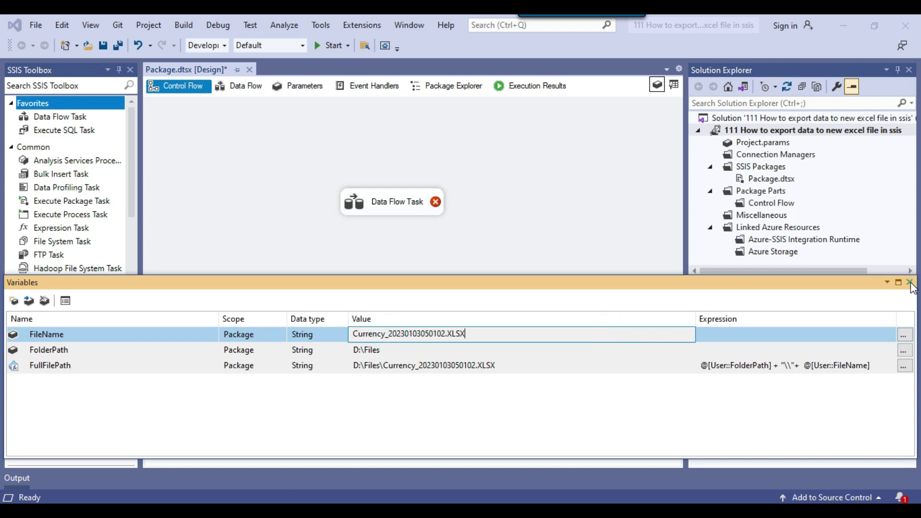
# - Close the variables list and add an Execute SQL Task above the Data Flow Task in the control flow
pyautogui.click(910, 282)
pyautogui.click(501, 216)
pyautogui.moveTo(57, 130); pyautogui.dragTo(294, 114)
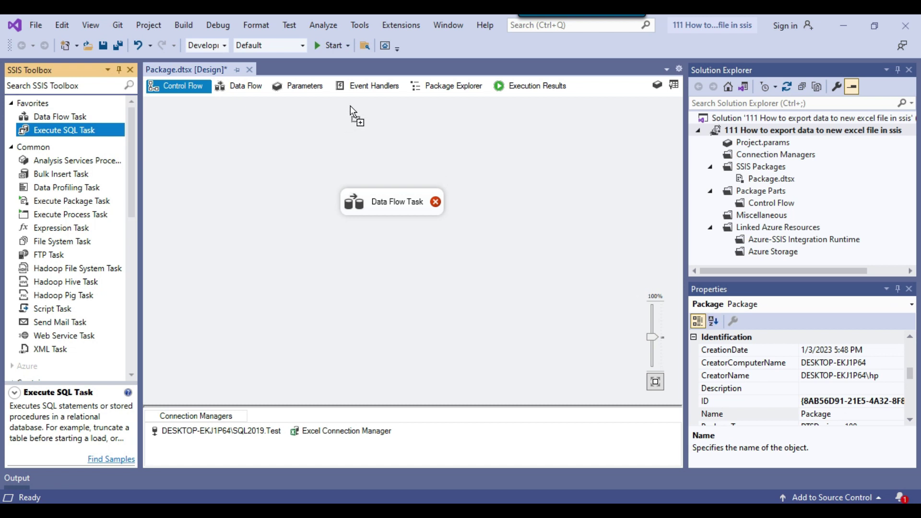
pyautogui.moveTo(350, 105); pyautogui.dragTo(351, 107)
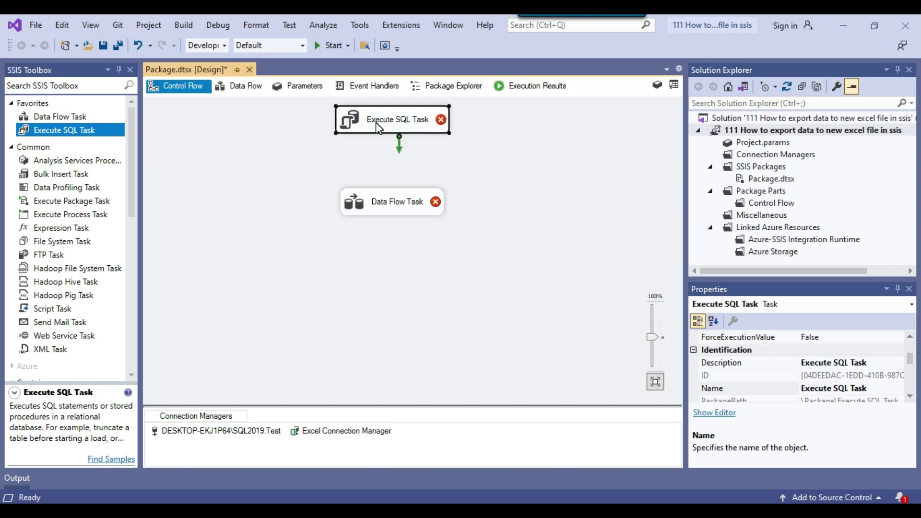
# - Rename the Execute SQL Task to "get the file name dynamically"
pyautogui.click(376, 123)
pyautogui.write('get t')
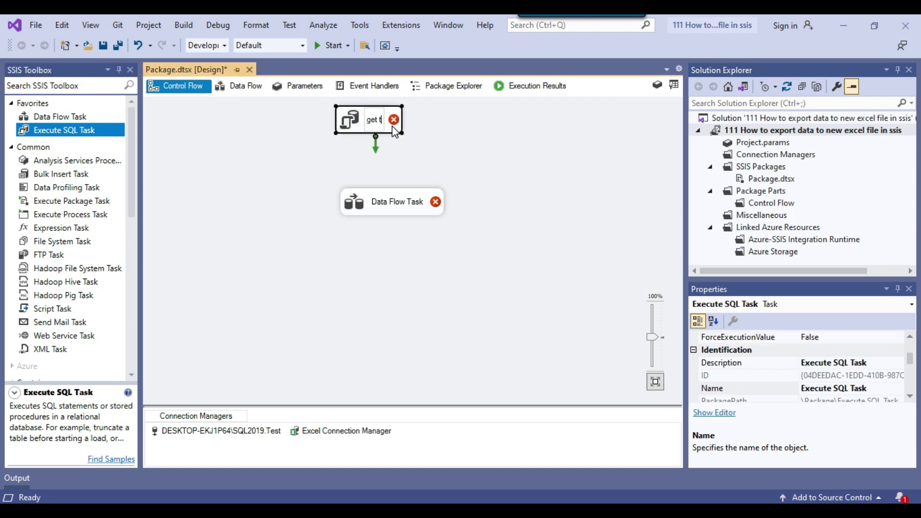
pyautogui.write('he file name')
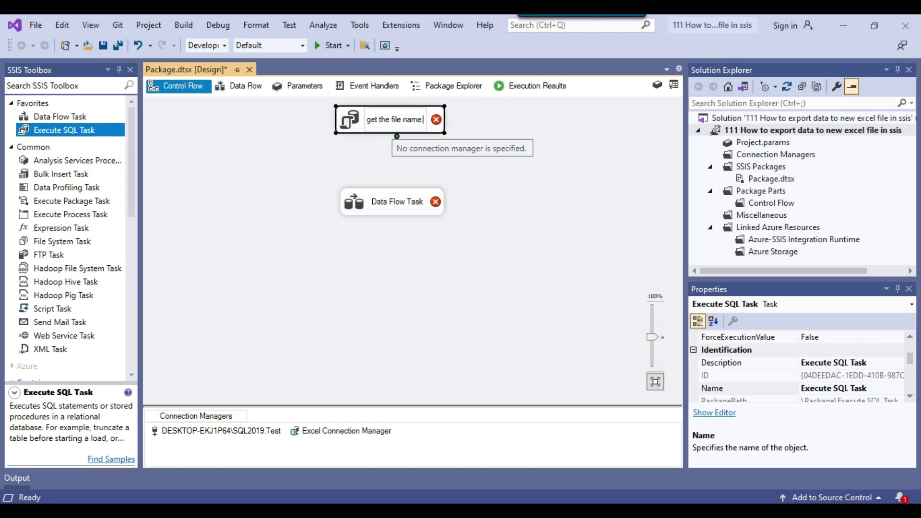
pyautogui.write(' dyna')
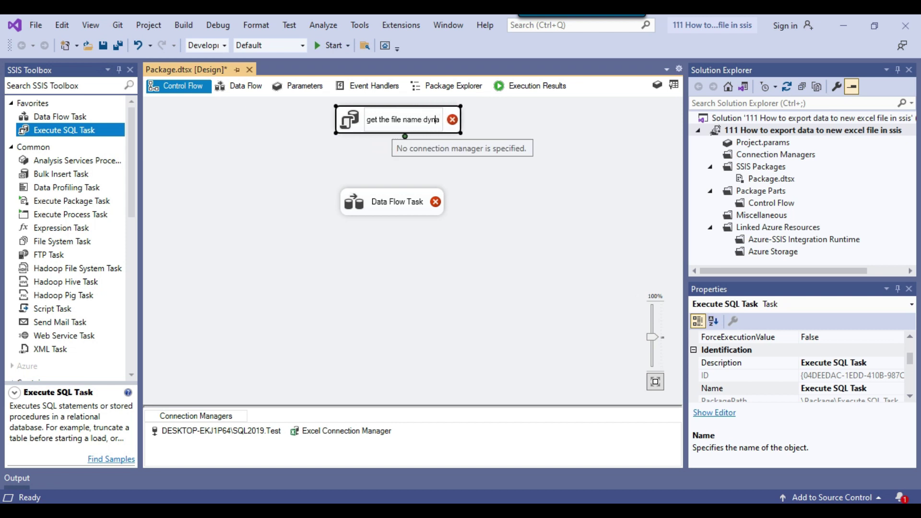
pyautogui.write('mically')
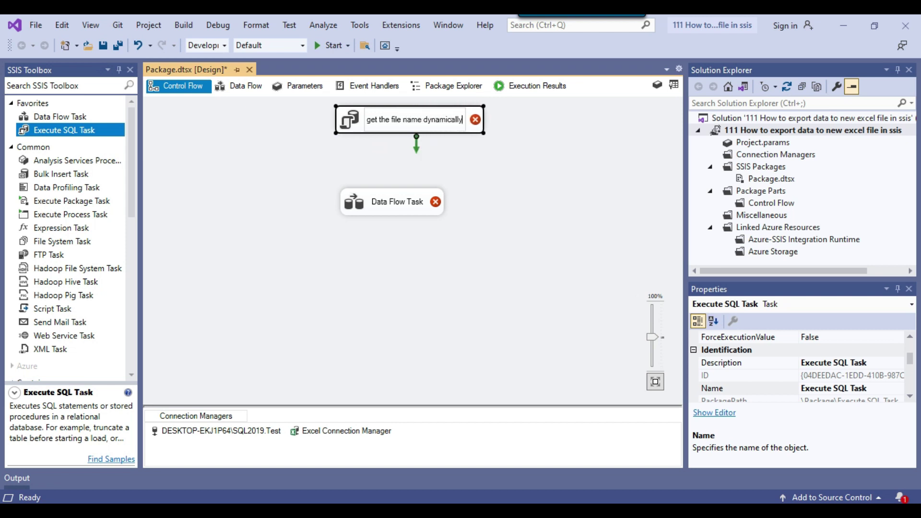
pyautogui.click(515, 192)
# - Edit the renamed task, set its connection to DESKTOP-EKJ1P64\SQL2019.Test, and open its SQL statement for entry
pyautogui.rightClick(464, 124)
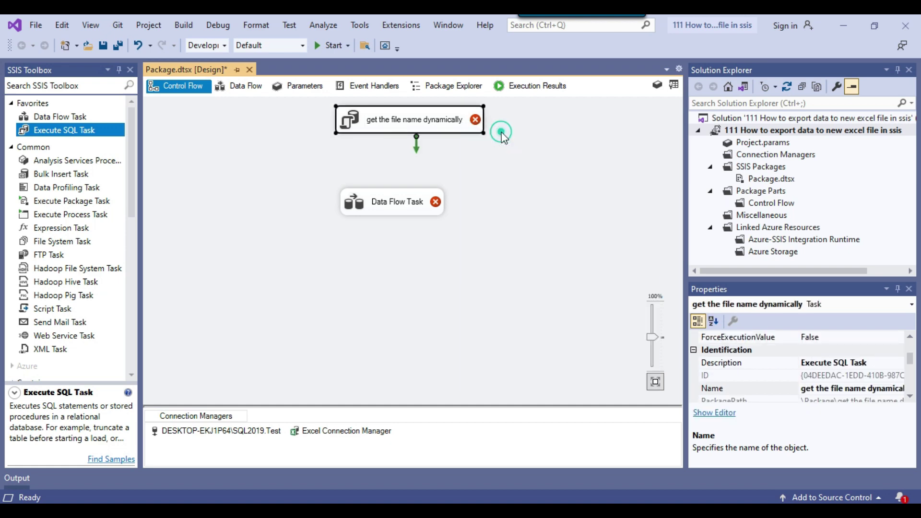
pyautogui.click(504, 137)
pyautogui.click(629, 277)
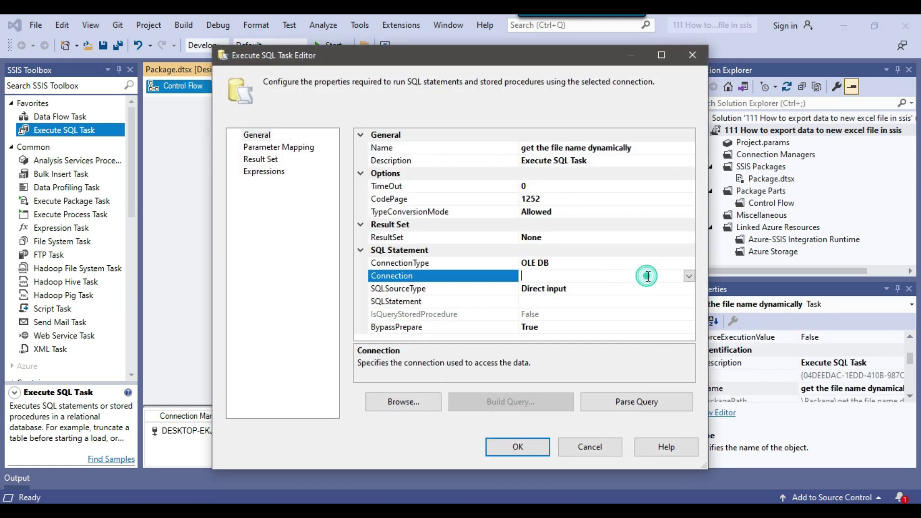
pyautogui.click(689, 276)
pyautogui.click(604, 307)
pyautogui.click(598, 302)
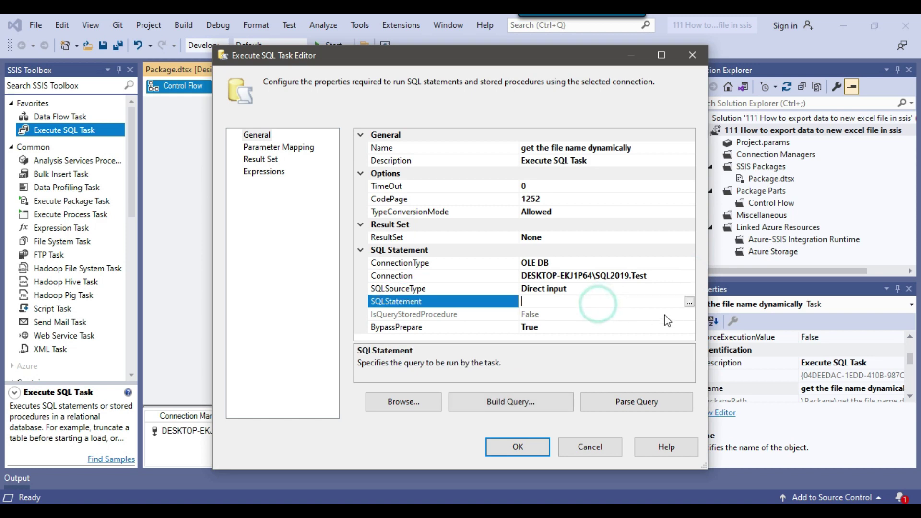
pyautogui.click(688, 302)
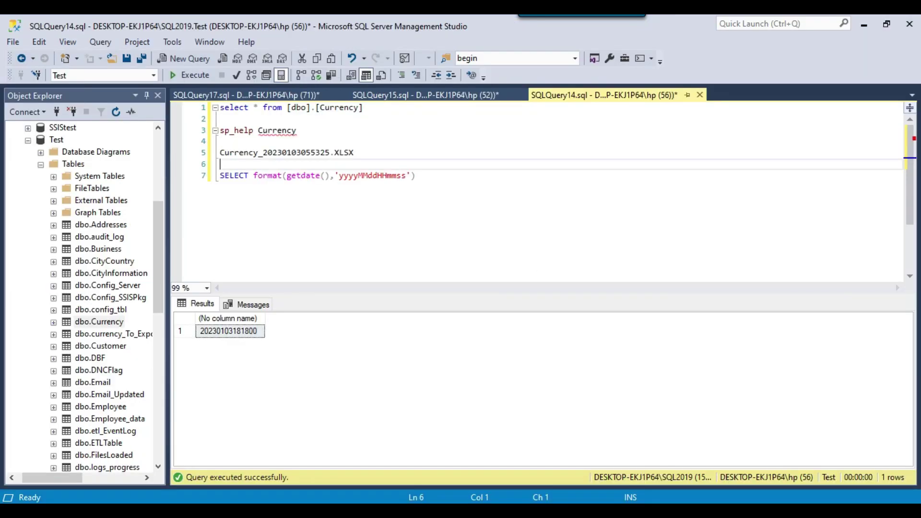
# - Switch to SQL Server Management Studio, copy SELECT format(getdate(),'yyyyMMddHHmmss') from the Notepad note into the query, and run it
pyautogui.hotkey('alt', 'Tab')
pyautogui.click(565, 268)
pyautogui.hotkey('shift', 'Home')
pyautogui.hotkey('ctrl', 'c')
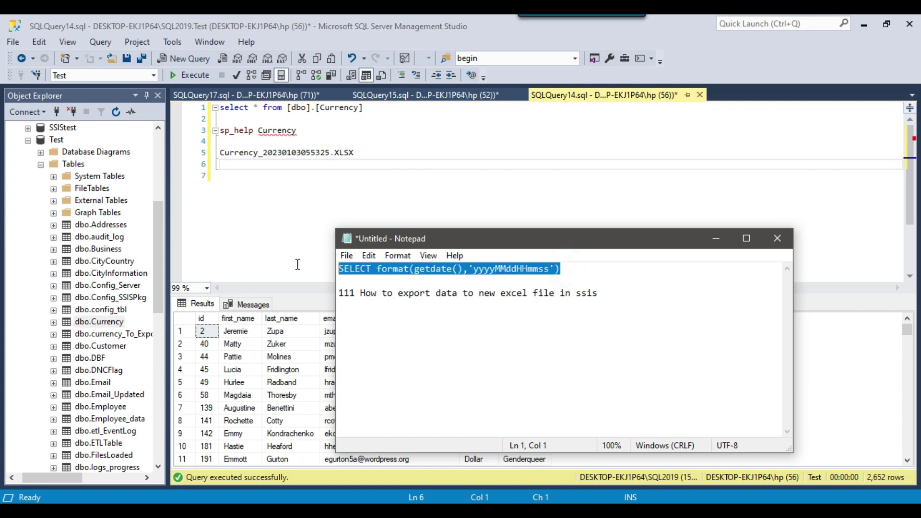
pyautogui.click(326, 199)
pyautogui.hotkey('ctrl', 'v')
pyautogui.hotkey('shift', 'Home')
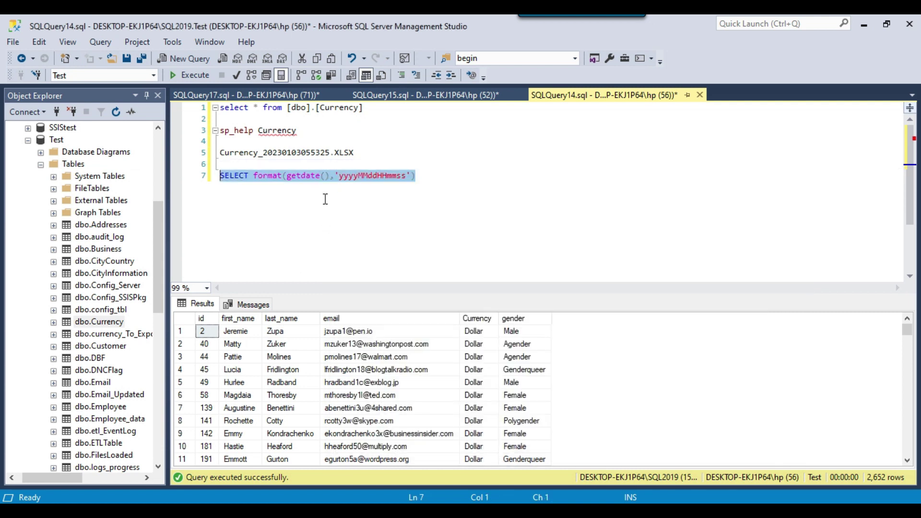
pyautogui.press('F5')
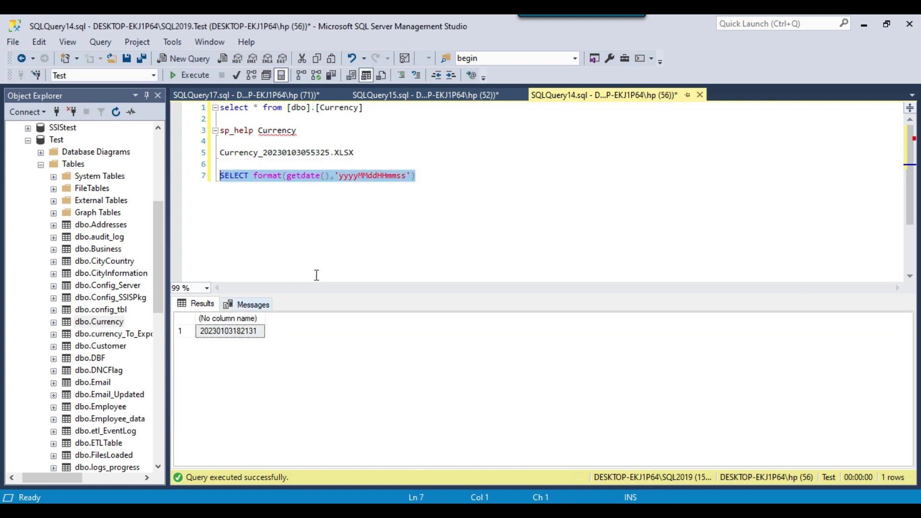
# - Insert 'Currency'+ between SELECT and format(getdate(),'yyyyMMddHHmmss') in the query
pyautogui.click(391, 204)
pyautogui.click(250, 178)
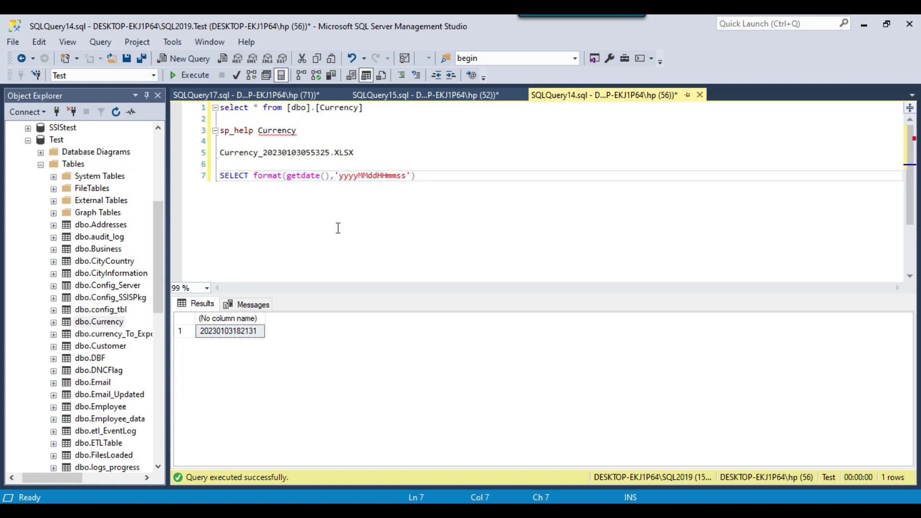
pyautogui.write("''")
pyautogui.press('Left')
pyautogui.write('Curren')
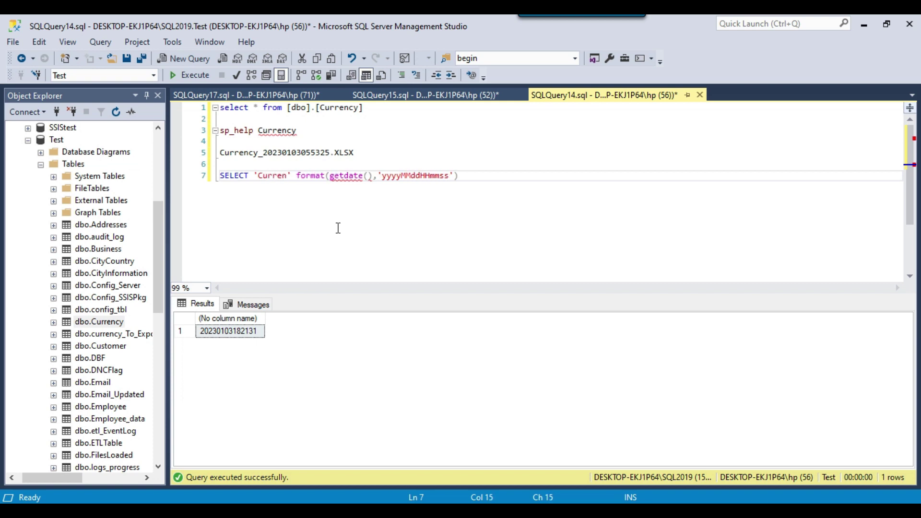
pyautogui.write("cy'")
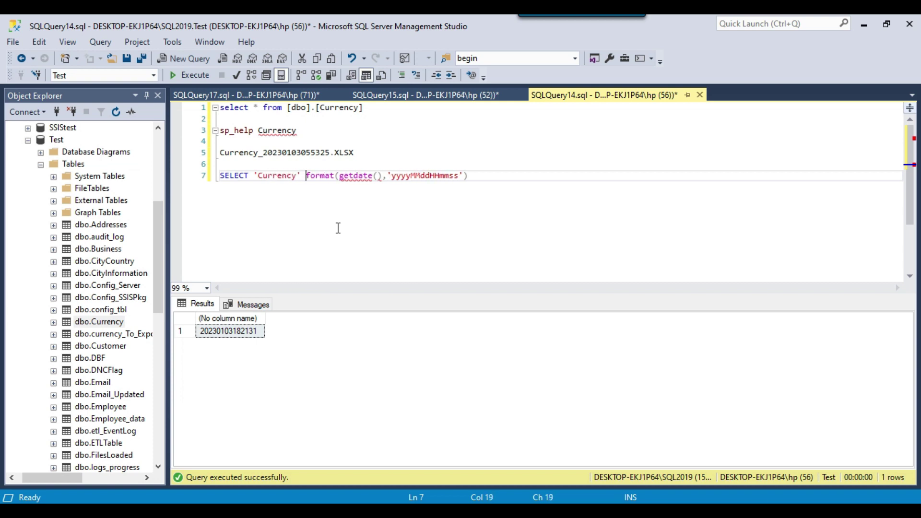
pyautogui.write('+')
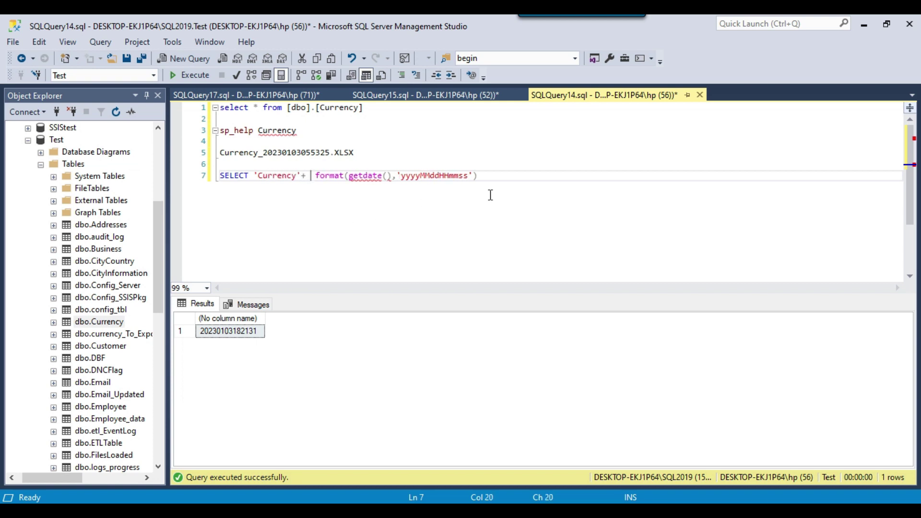
# - Add an underscore after Currency in the query's text prefix and run only that query line
pyautogui.moveTo(494, 178); pyautogui.dragTo(224, 179)
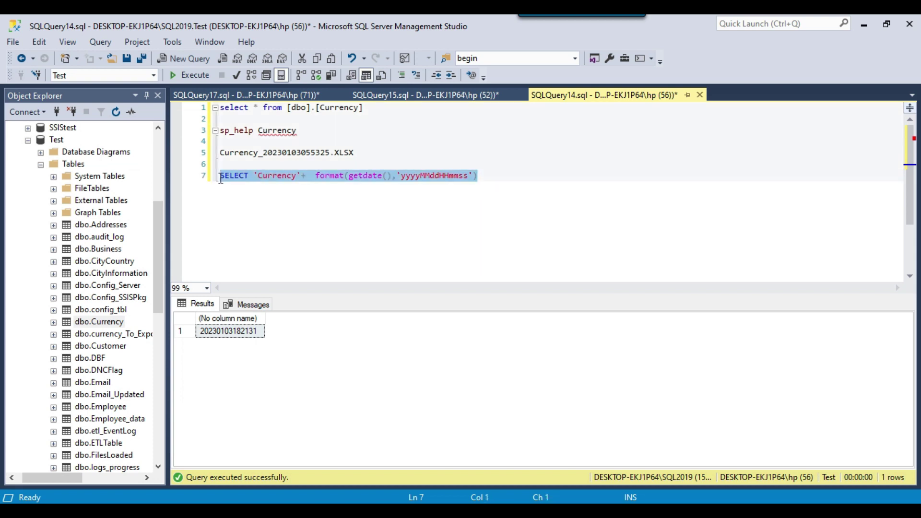
pyautogui.click(300, 176)
pyautogui.write('_')
pyautogui.press('End')
pyautogui.hotkey('shift', 'Home')
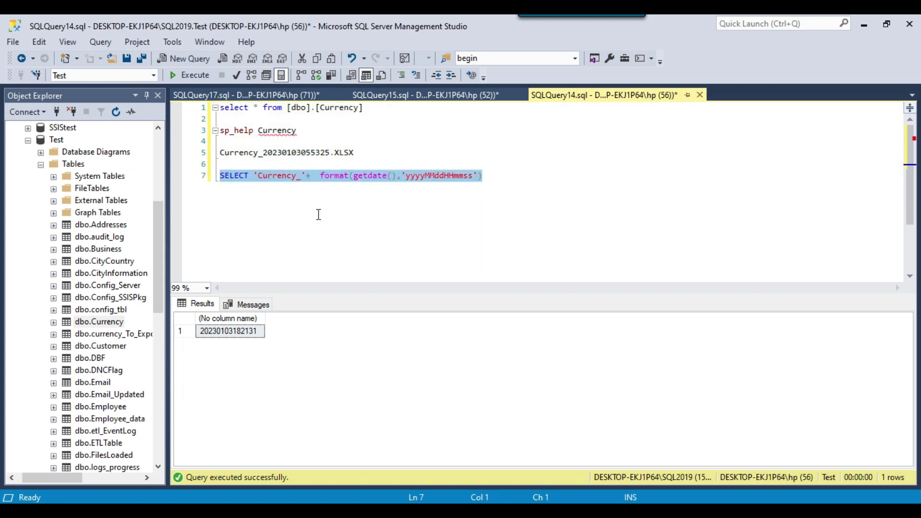
pyautogui.press('F5')
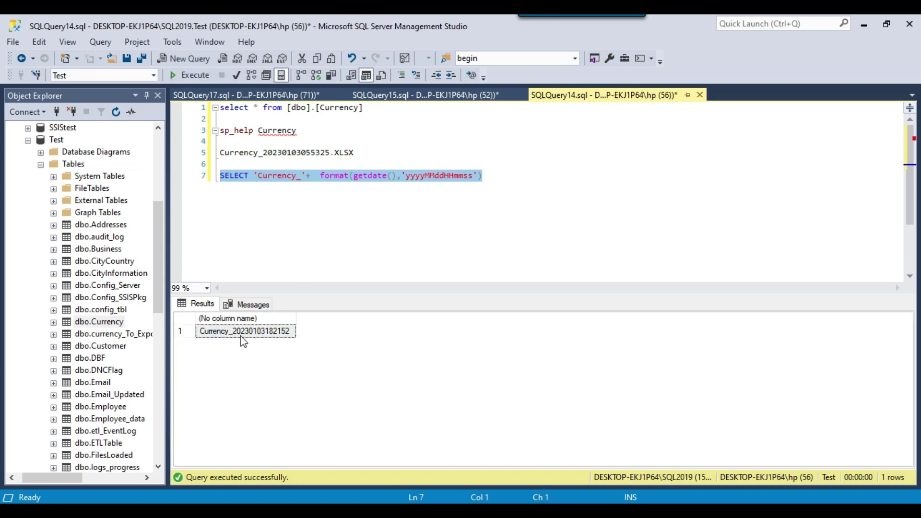
# - Switch back to Visual Studio and enter SELECT 'Currency_'+ format(getdate(),'yyyyMMddHHmmss') as the task's SQL statement
pyautogui.moveTo(492, 175); pyautogui.dragTo(219, 176)
pyautogui.hotkey('alt', 'Tab')
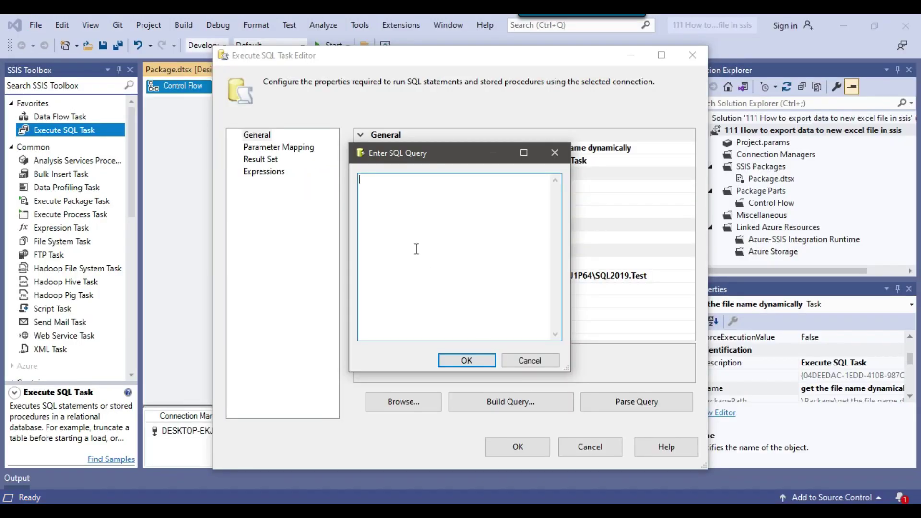
pyautogui.write("SELECT 'Currency_'+ format(getdate(),'yyyyMMdd')+'.xlsx'")
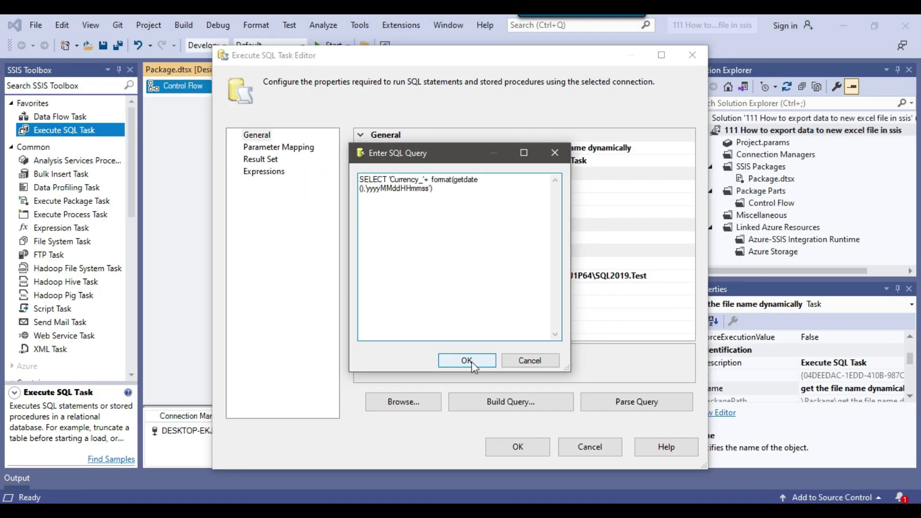
pyautogui.click(468, 360)
# - Set the Execute SQL Task's ResultSet option to Single row
pyautogui.click(643, 240)
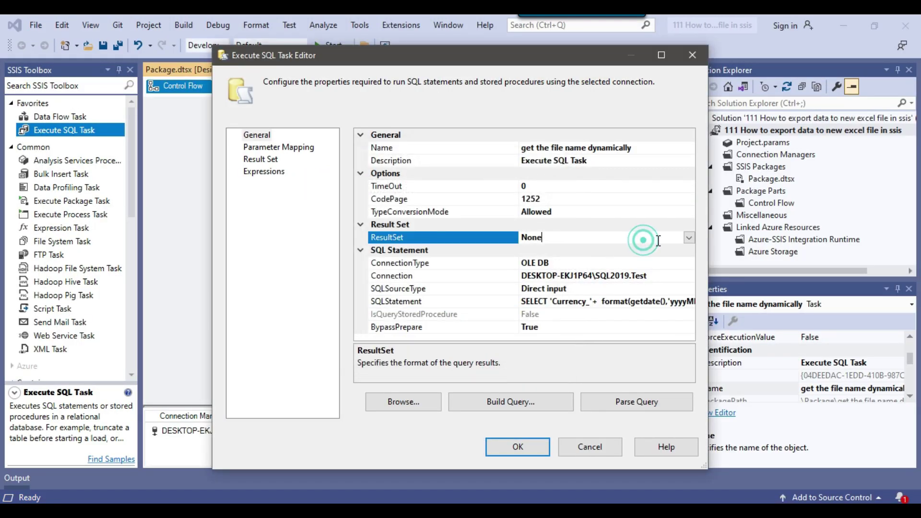
pyautogui.click(691, 238)
pyautogui.click(554, 263)
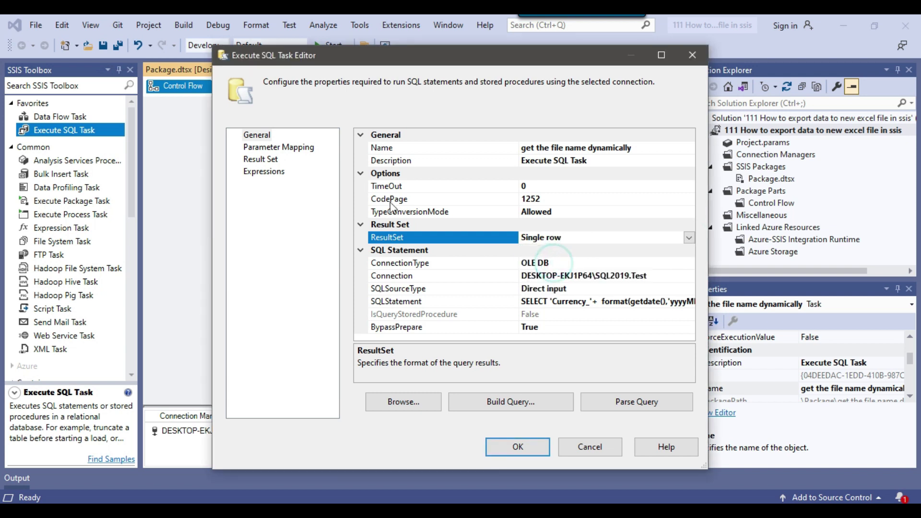
# - Add a result set mapping with result name 0 to the variable User::FileName and accept the task settings
pyautogui.click(264, 158)
pyautogui.click(598, 404)
pyautogui.click(431, 151)
pyautogui.doubleClick(430, 151)
pyautogui.write('0')
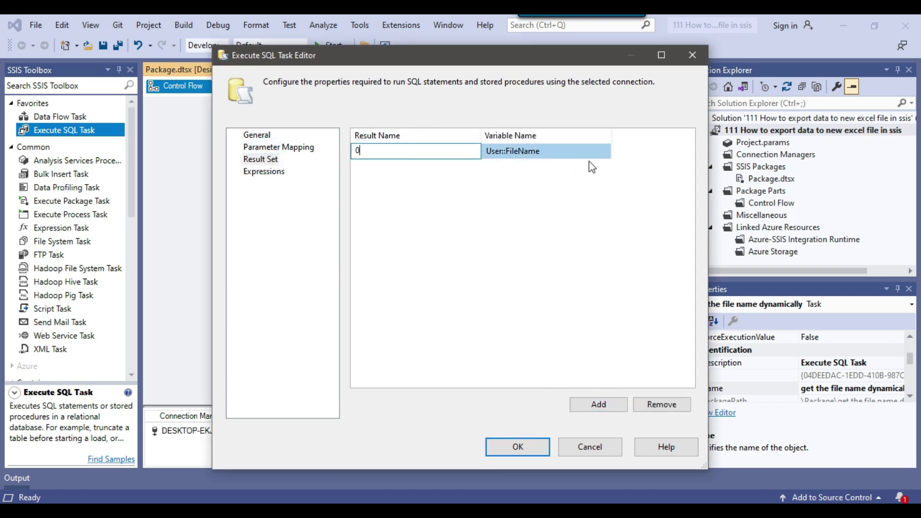
pyautogui.click(595, 153)
pyautogui.click(594, 152)
pyautogui.click(606, 152)
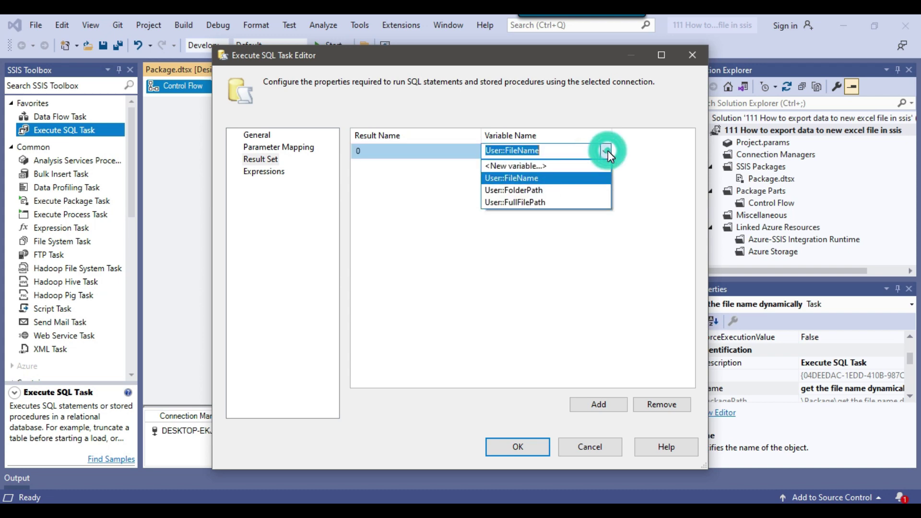
pyautogui.click(503, 179)
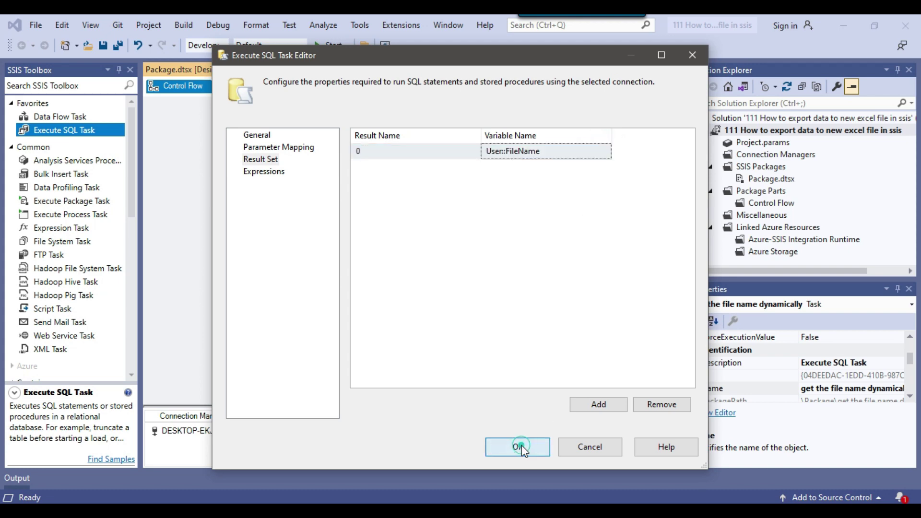
pyautogui.click(520, 446)
# - Connect the "get the file name dynamically" task to the Data Flow Task with a precedence constraint
pyautogui.click(481, 162)
pyautogui.click(413, 123)
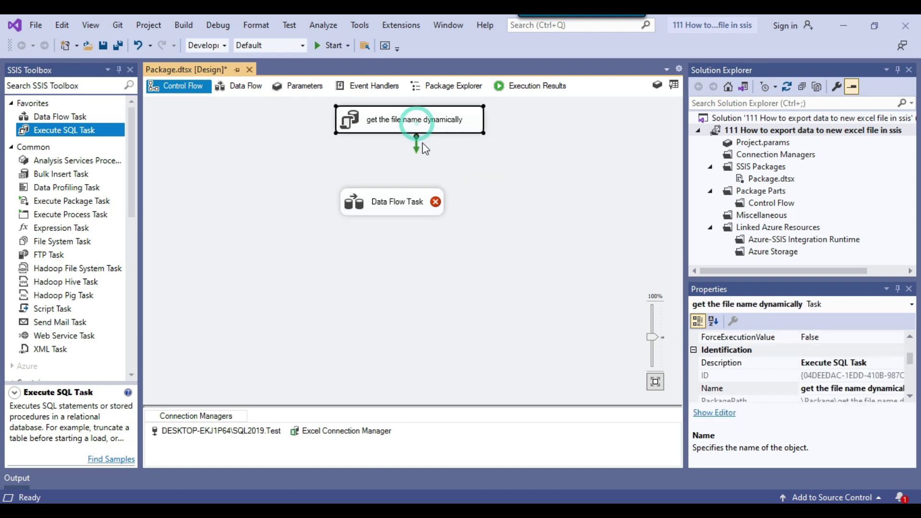
pyautogui.moveTo(416, 144); pyautogui.dragTo(383, 203)
pyautogui.click(555, 189)
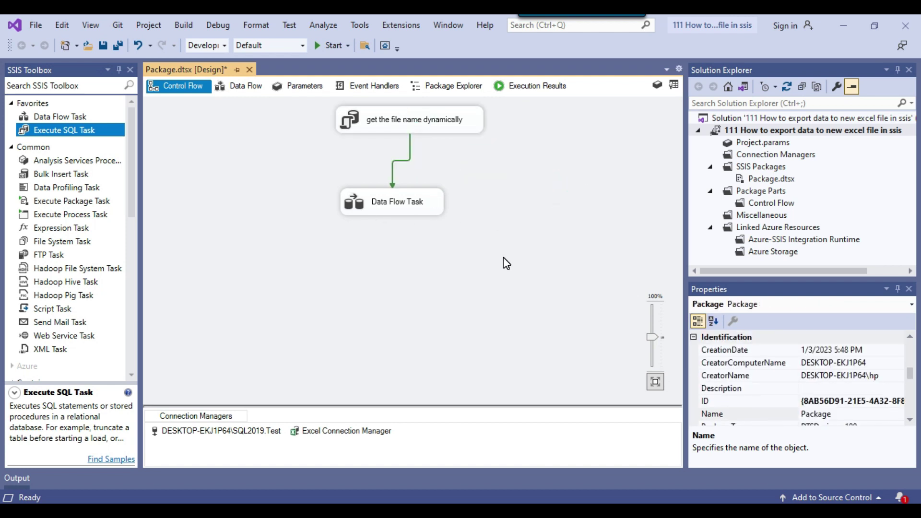
# - Open the property expressions of the Excel Connection Manager and choose ExcelFilePath as the property
pyautogui.click(366, 432)
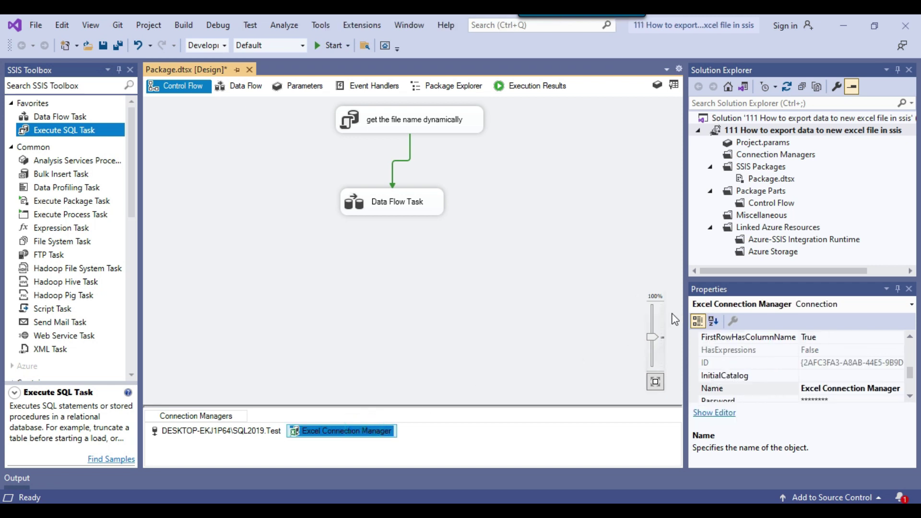
pyautogui.scroll(1, 795, 381)
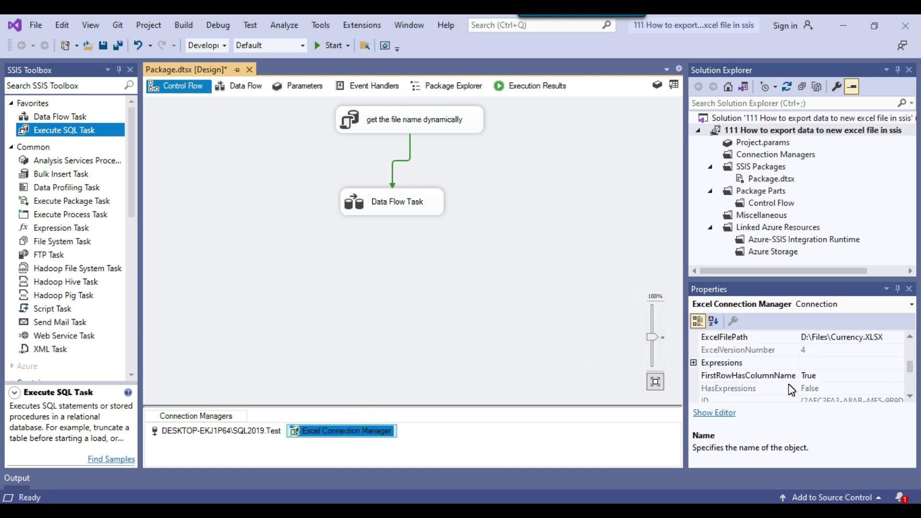
pyautogui.scroll(1, 791, 381)
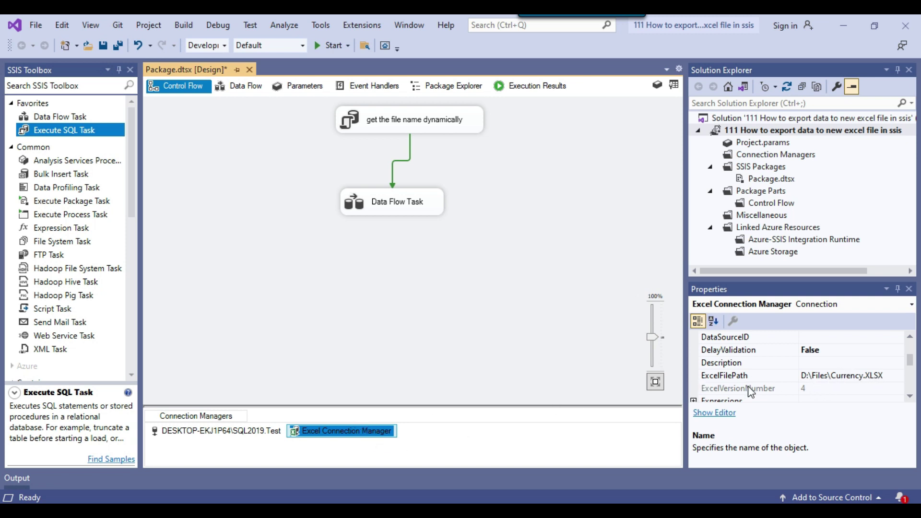
pyautogui.rightClick(383, 433)
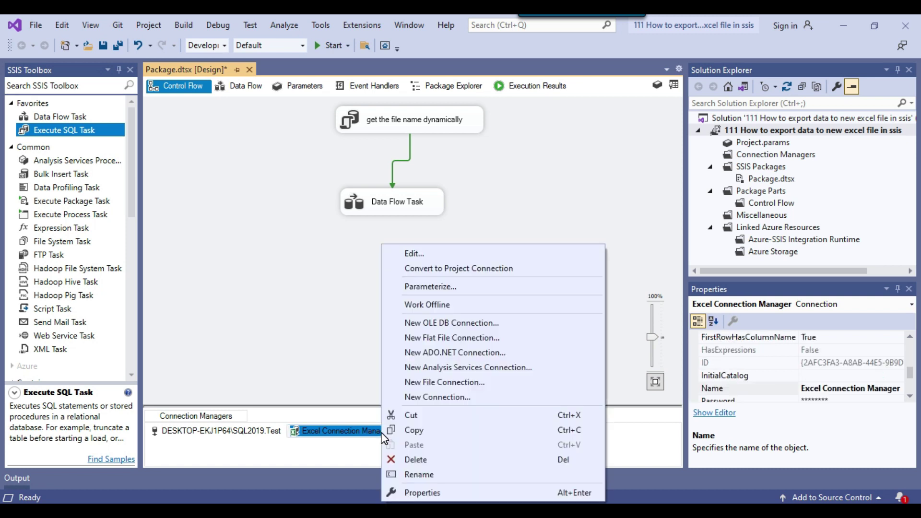
pyautogui.click(429, 491)
pyautogui.scroll(1, 713, 369)
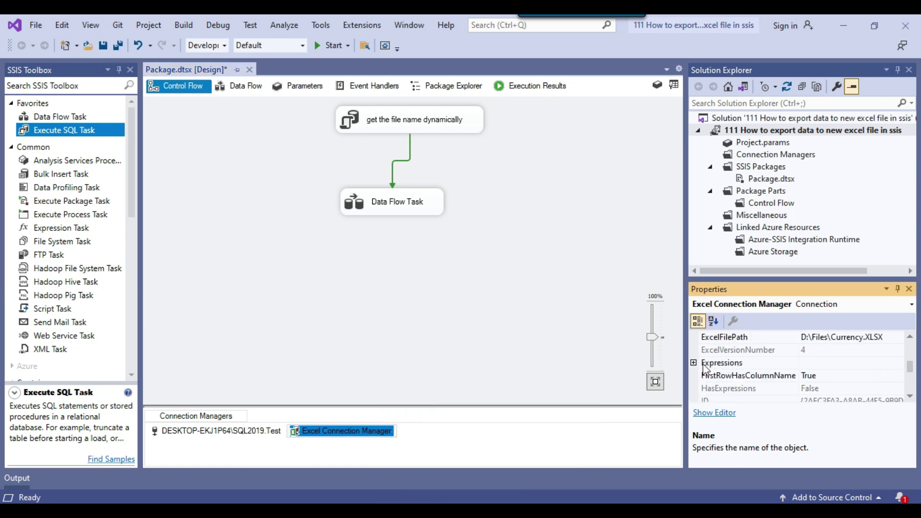
pyautogui.click(698, 365)
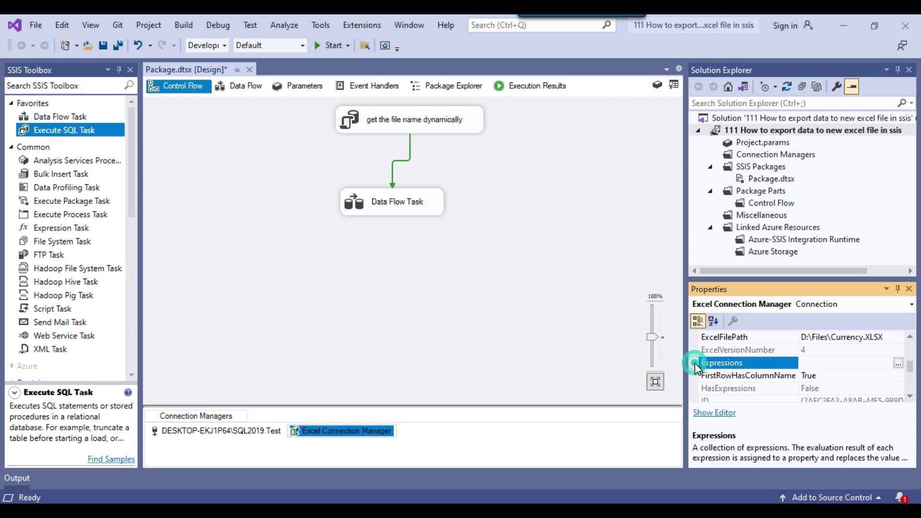
pyautogui.click(898, 363)
pyautogui.click(401, 205)
pyautogui.click(402, 207)
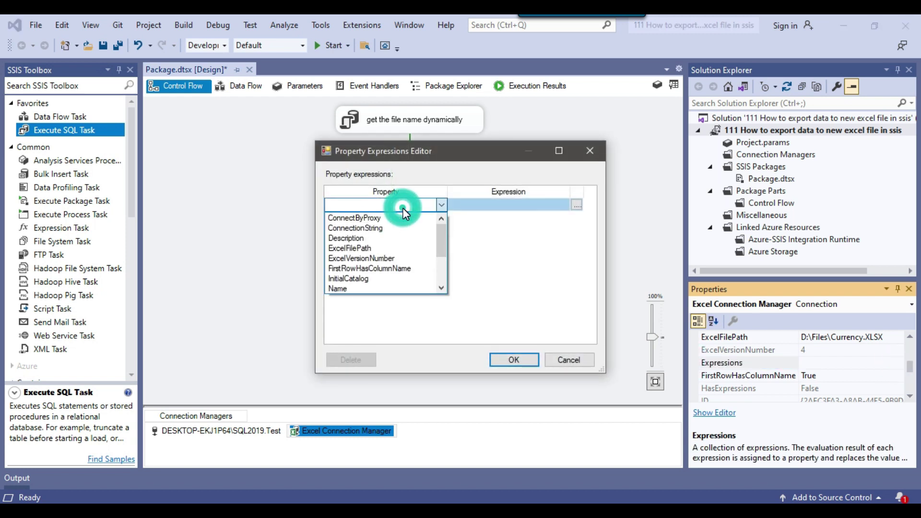
pyautogui.click(391, 249)
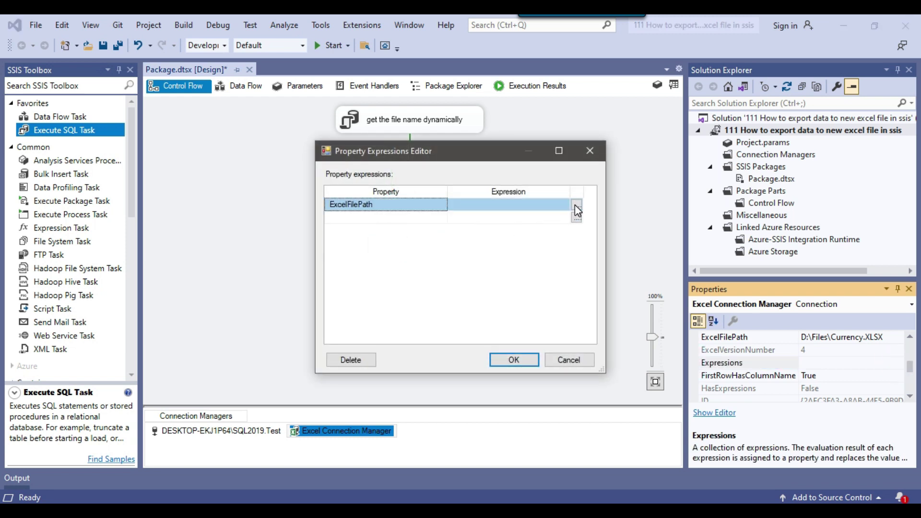
# - Set the ExcelFilePath expression to @[User::FullFilePath], evaluate it, and accept the property expressions
pyautogui.click(576, 205)
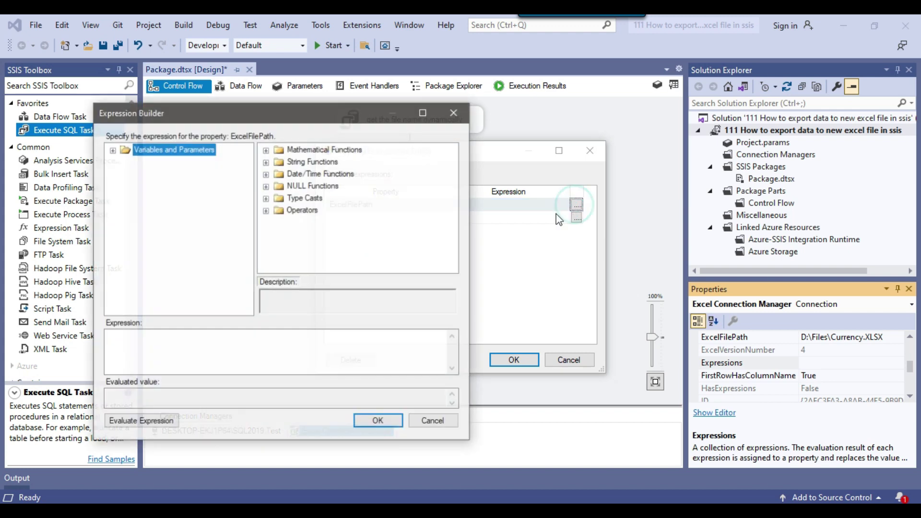
pyautogui.click(111, 150)
pyautogui.moveTo(182, 198); pyautogui.dragTo(238, 360)
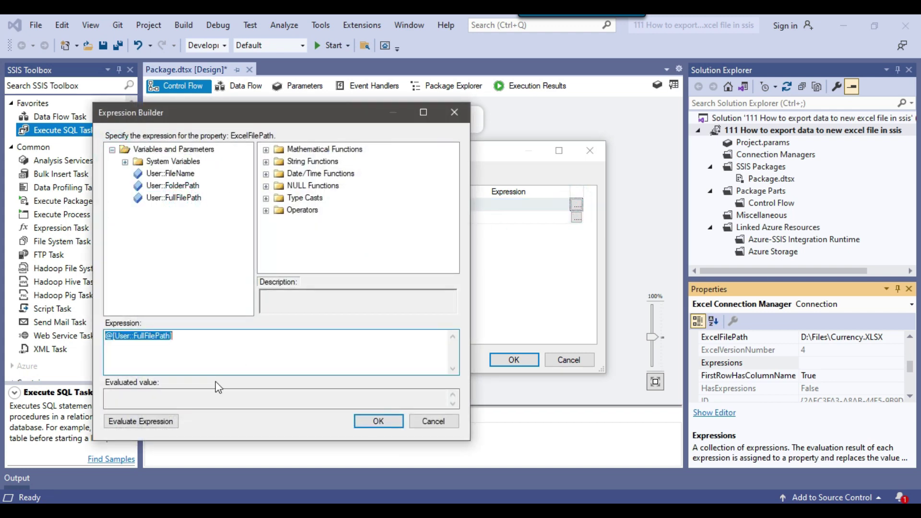
pyautogui.click(144, 427)
pyautogui.moveTo(256, 399); pyautogui.dragTo(98, 396)
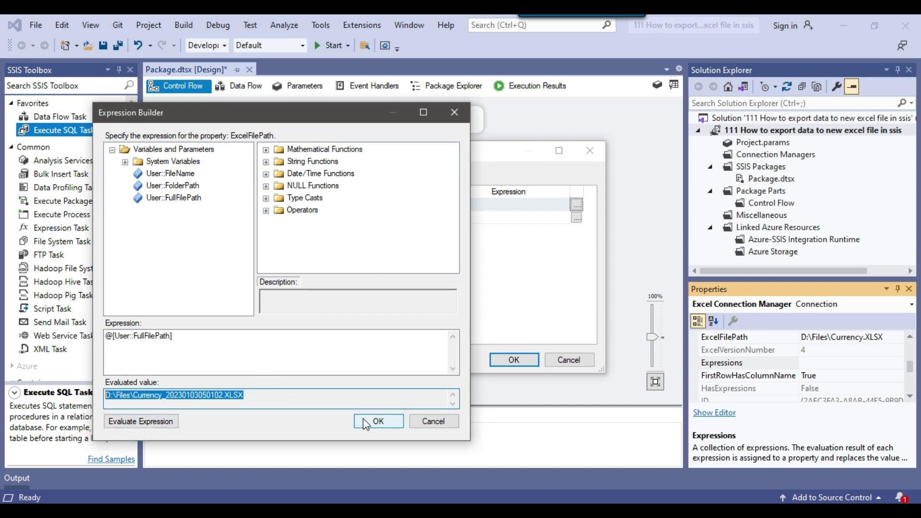
pyautogui.click(383, 426)
pyautogui.click(532, 359)
pyautogui.click(503, 282)
pyautogui.moveTo(421, 215)
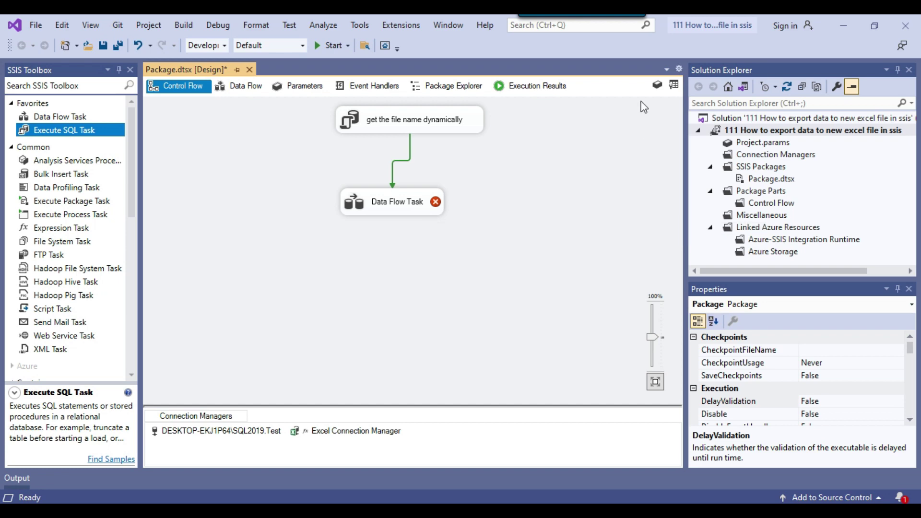
# - Review the package variables, checking the value and expression of FullFilePath
pyautogui.click(657, 85)
pyautogui.click(382, 369)
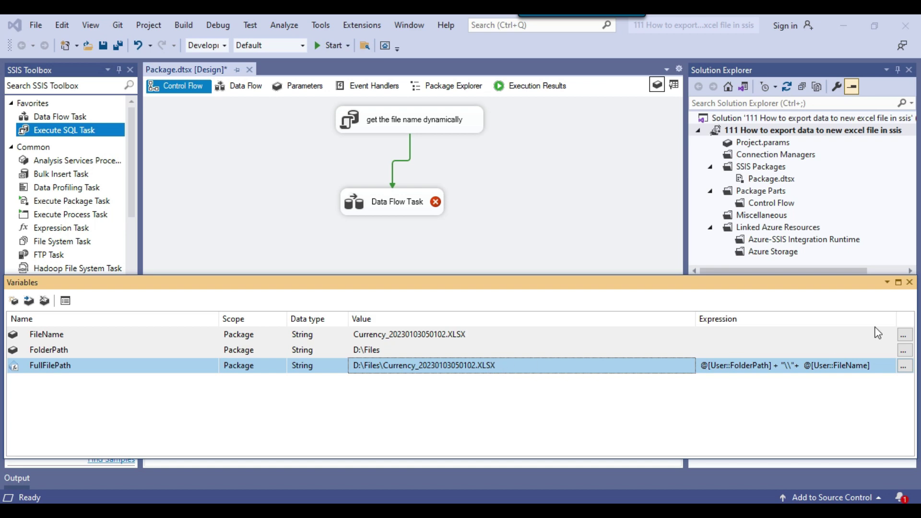
pyautogui.click(910, 282)
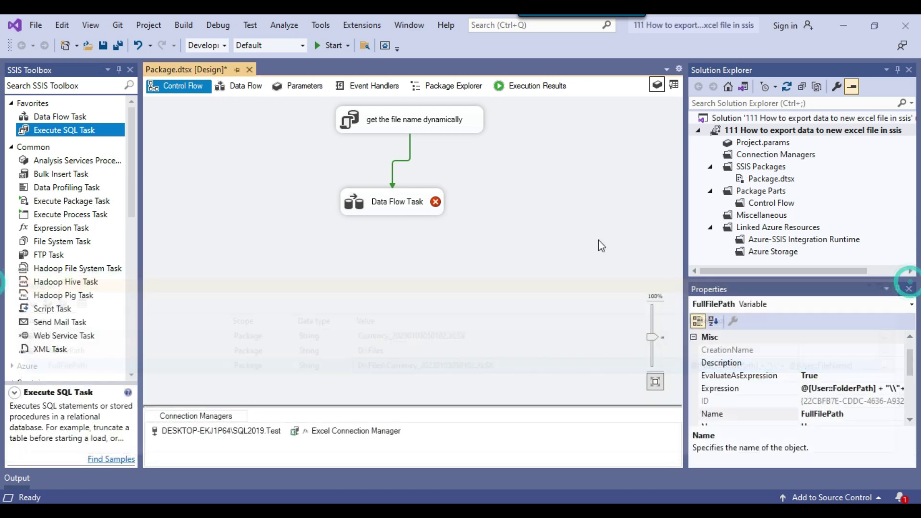
# - Set the package's DelayValidation property to True and save the package
pyautogui.rightClick(536, 215)
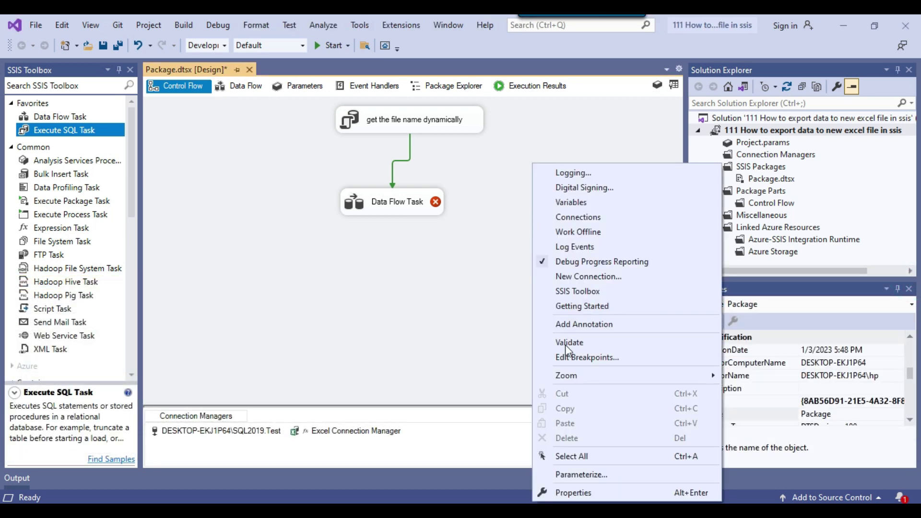
pyautogui.click(573, 492)
pyautogui.scroll(5, 749, 403)
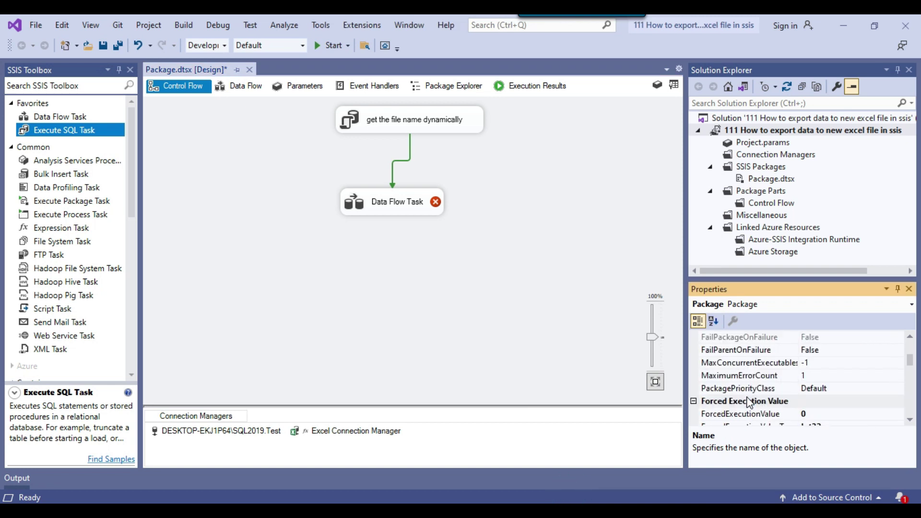
pyautogui.doubleClick(842, 375)
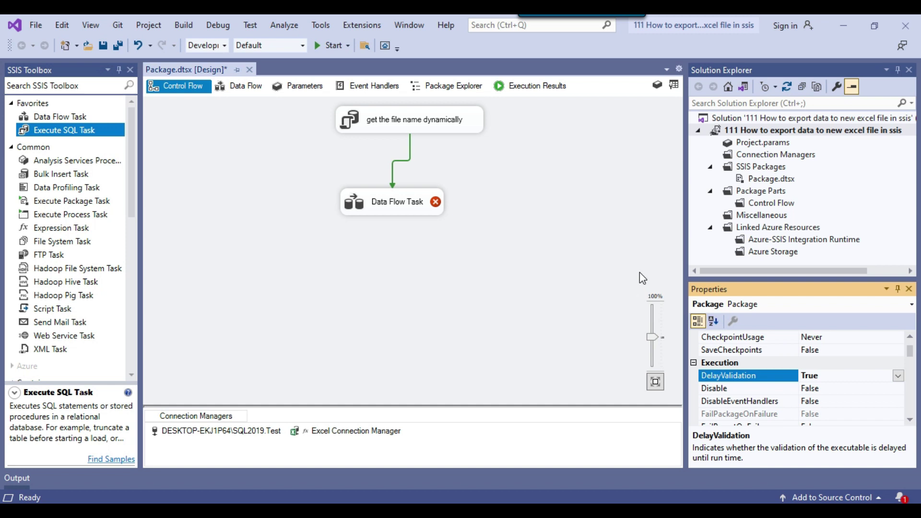
pyautogui.click(552, 221)
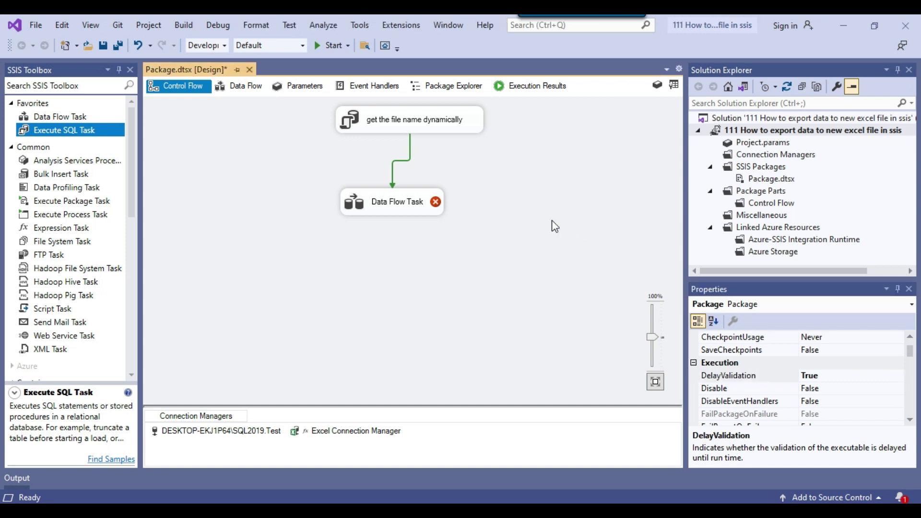
pyautogui.hotkey('ctrl', 's')
# - Delete the precedence constraint leading to the Data Flow Task and move that task slightly down to make room
pyautogui.click(398, 209)
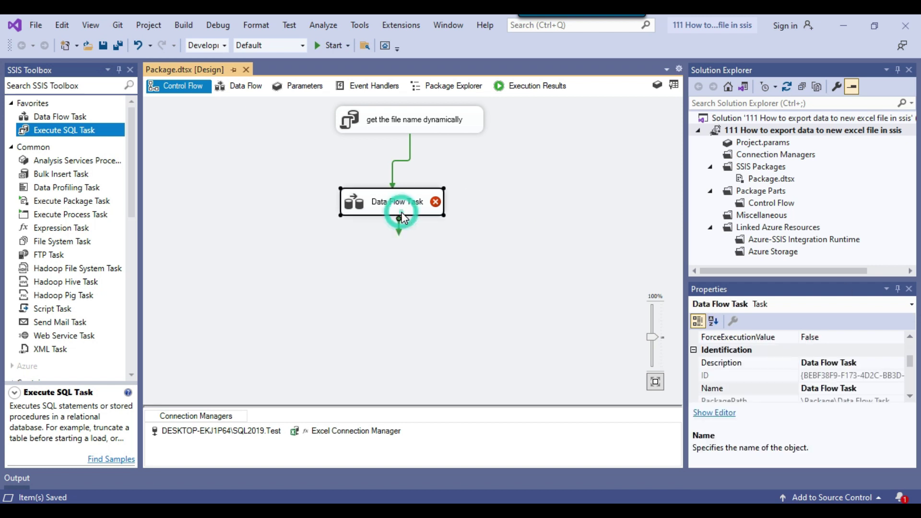
pyautogui.click(393, 185)
pyautogui.press('Delete')
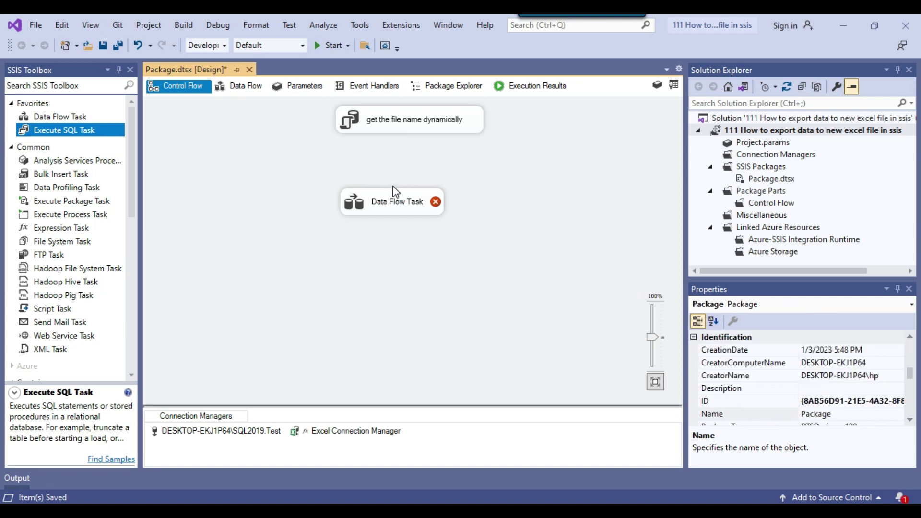
pyautogui.moveTo(387, 208); pyautogui.dragTo(387, 226)
# - Add a second Execute SQL Task above the Data Flow Task and connect "get the file name dynamically" to it
pyautogui.moveTo(64, 130); pyautogui.dragTo(321, 150)
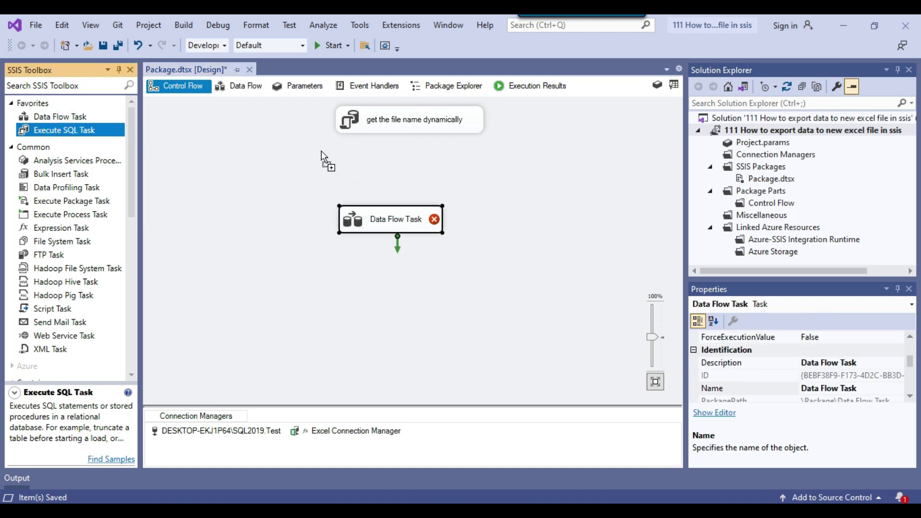
pyautogui.click(277, 187)
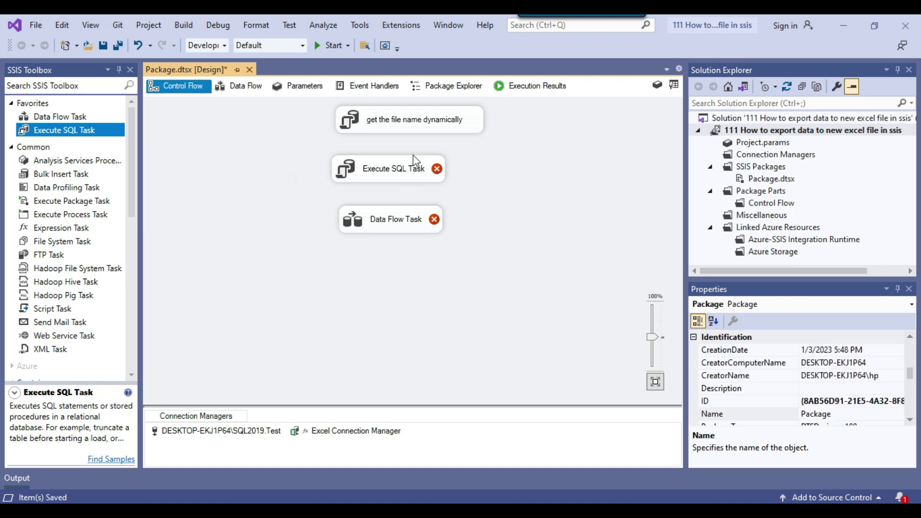
pyautogui.click(402, 127)
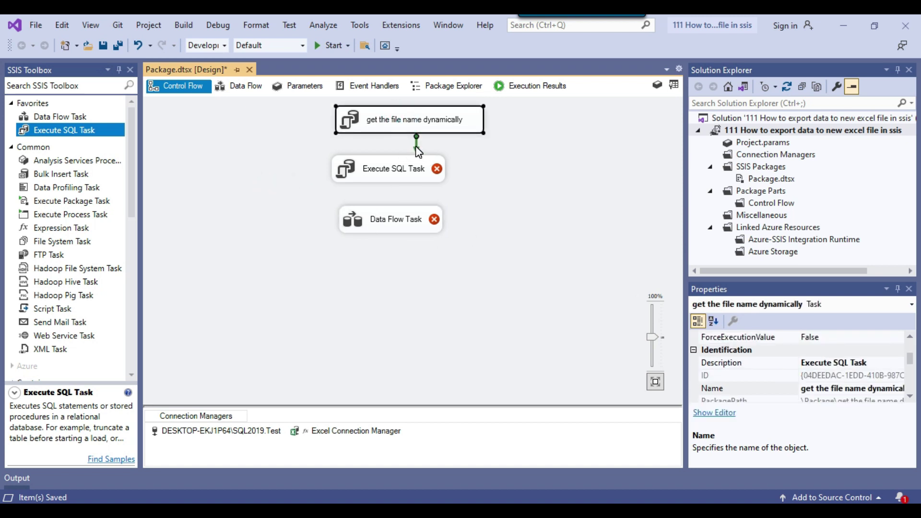
pyautogui.moveTo(416, 146); pyautogui.dragTo(388, 169)
# - Rename the new Execute SQL Task as "Create excel sheet"
pyautogui.click(387, 172)
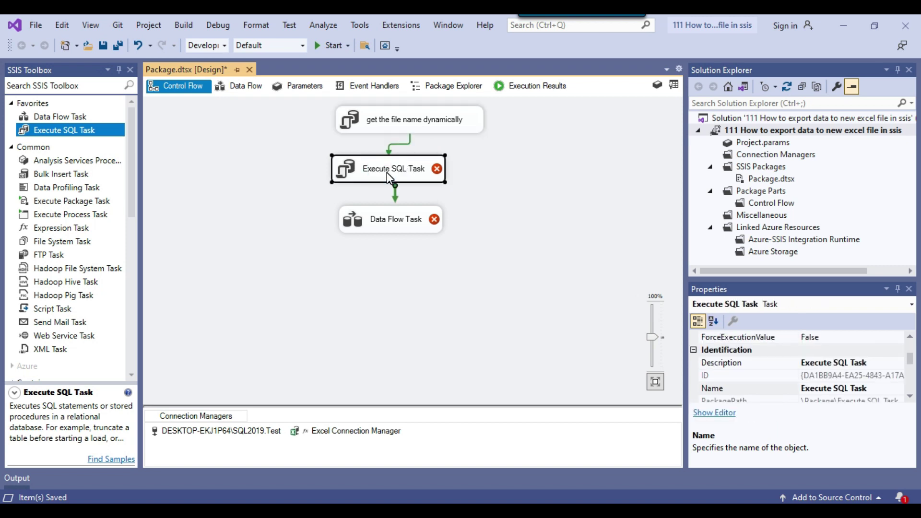
pyautogui.click(386, 171)
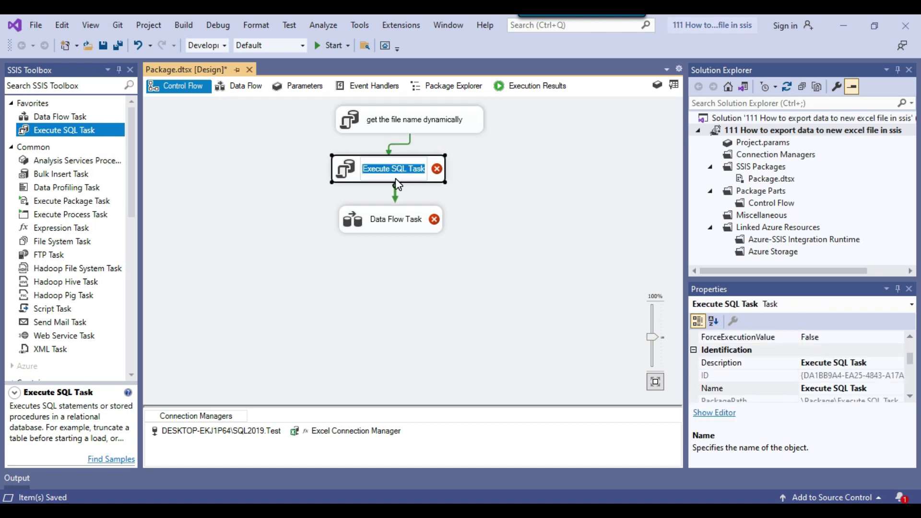
pyautogui.write('Create e')
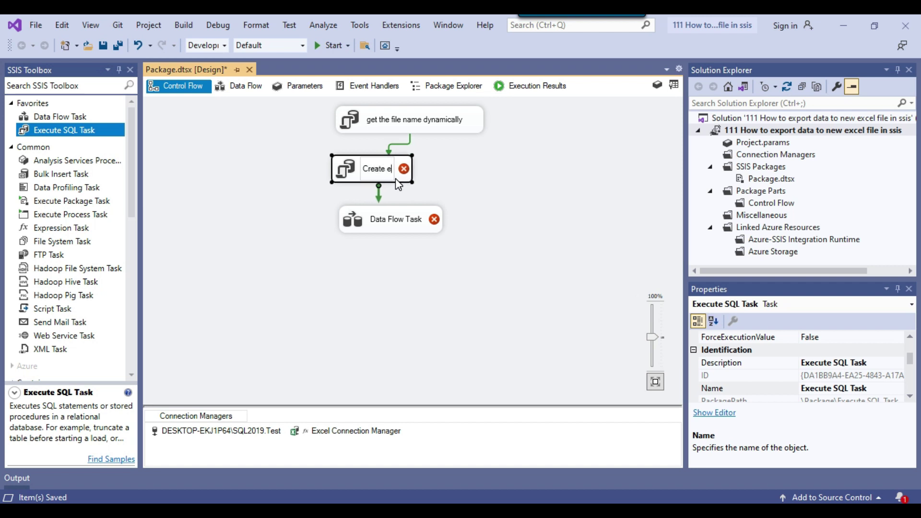
pyautogui.write('xcel sheet')
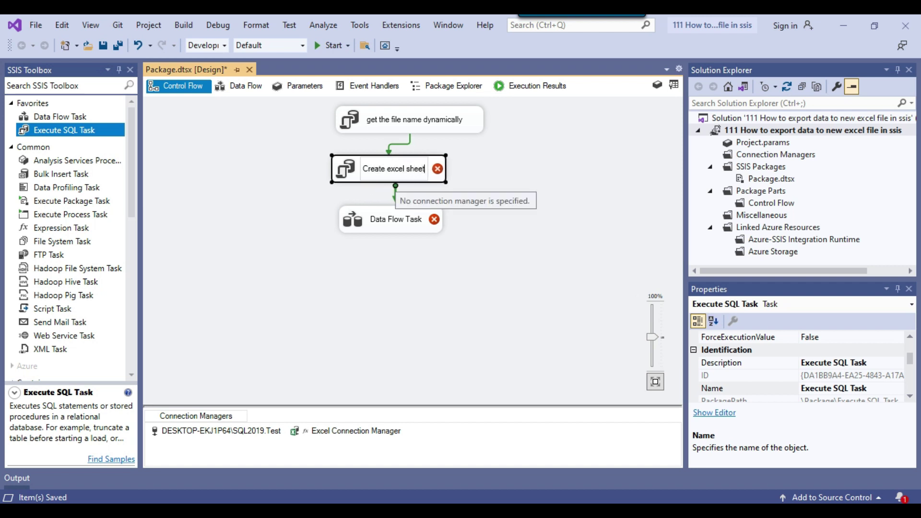
pyautogui.click(553, 170)
# - Edit the "Create excel sheet" task, setting its ConnectionType to EXCEL and its Connection to Excel Connection Manager
pyautogui.click(422, 168)
pyautogui.rightClick(422, 170)
pyautogui.click(453, 176)
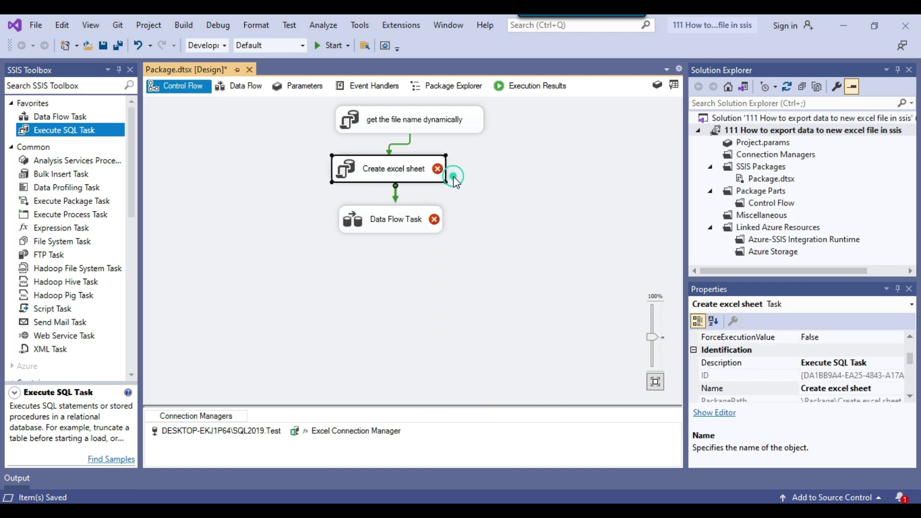
pyautogui.click(485, 263)
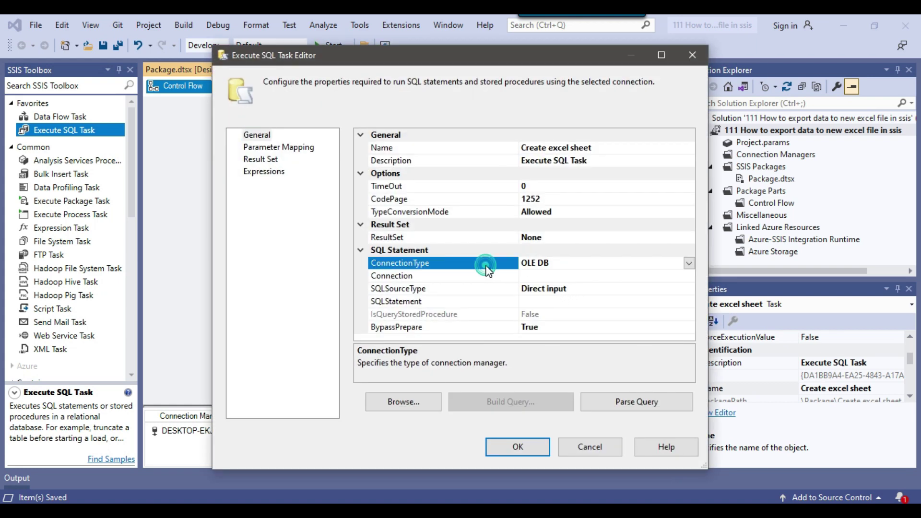
pyautogui.click(689, 263)
pyautogui.click(569, 272)
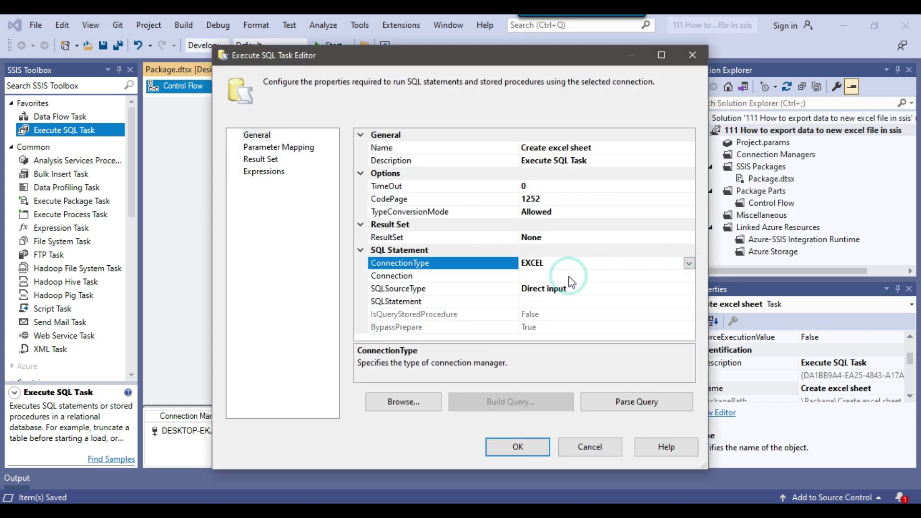
pyautogui.click(581, 277)
pyautogui.click(690, 276)
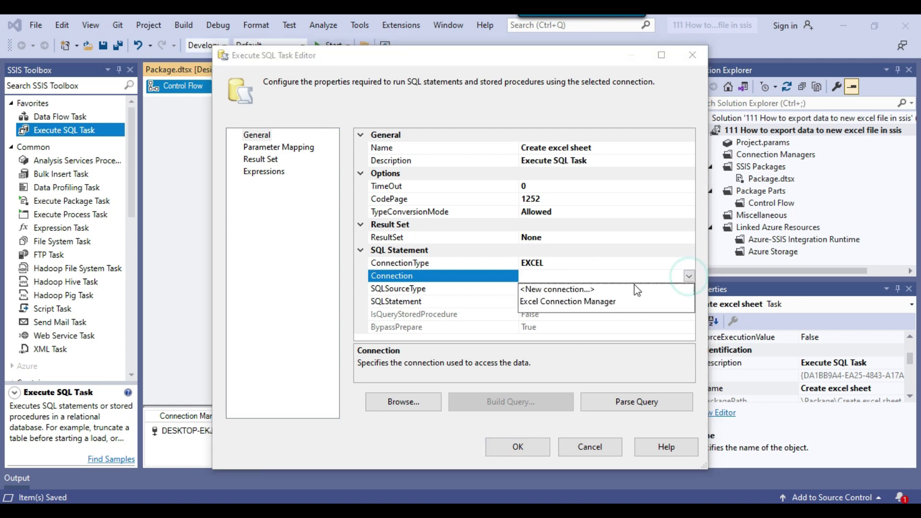
pyautogui.click(566, 302)
# - Copy the CREATE TABLE `Currency` script from Notepad++ into the task's SQLStatement and accept the task settings
pyautogui.click(574, 302)
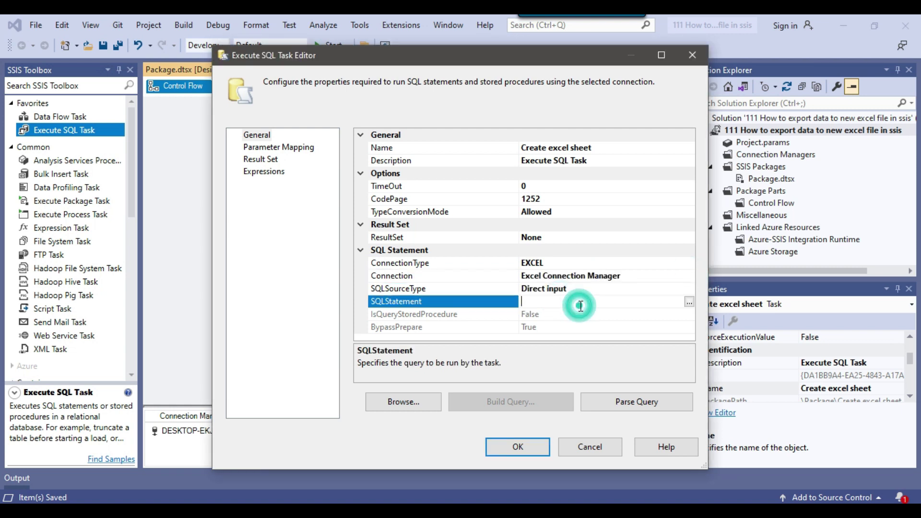
pyautogui.click(689, 301)
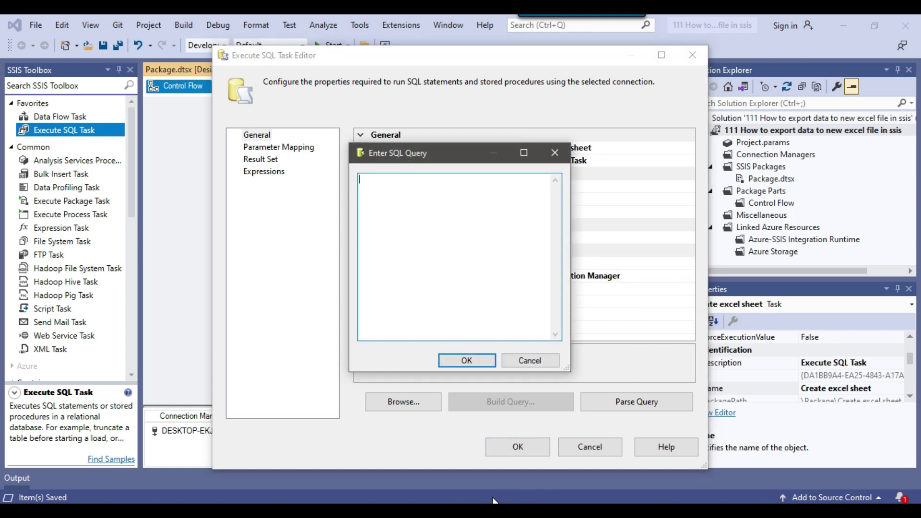
pyautogui.hotkey('alt', 'Tab')
pyautogui.click(464, 301)
pyautogui.hotkey('ctrl', 'a')
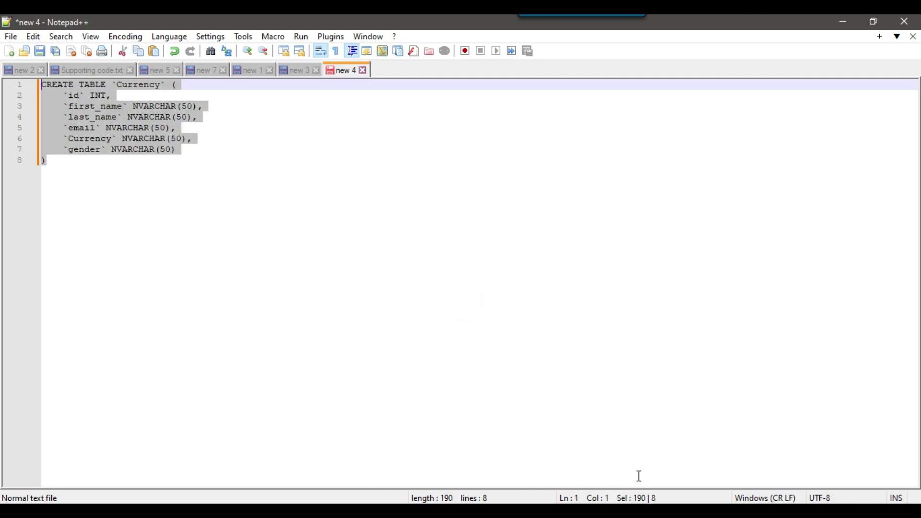
pyautogui.hotkey('ctrl', 'c')
pyautogui.hotkey('alt', 'Tab')
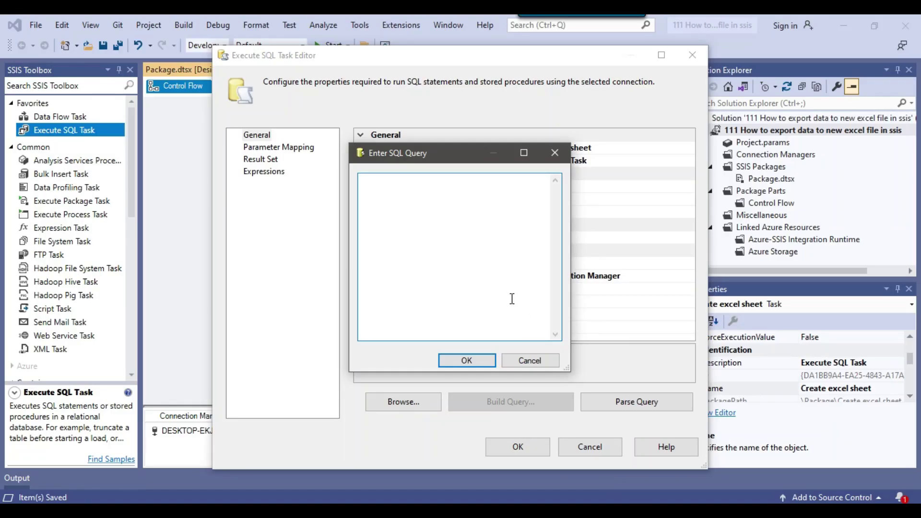
pyautogui.hotkey('ctrl', 'v')
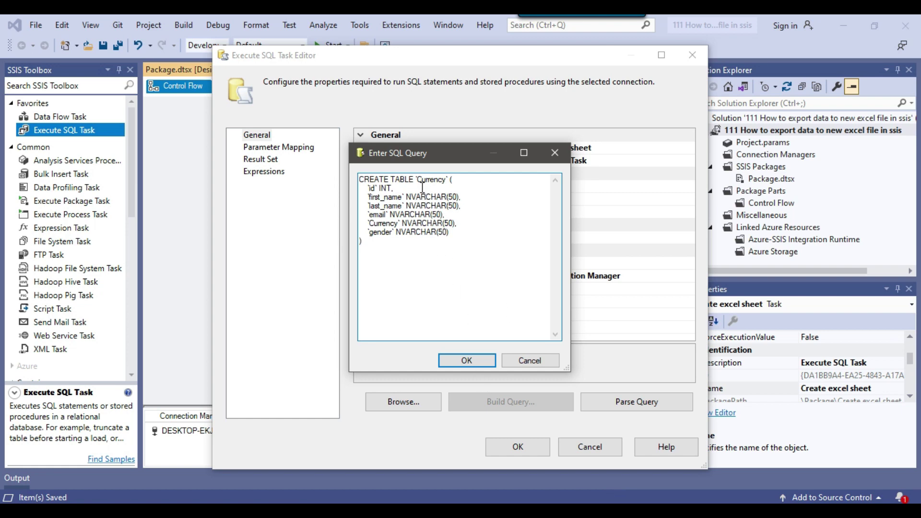
pyautogui.click(472, 365)
pyautogui.click(519, 446)
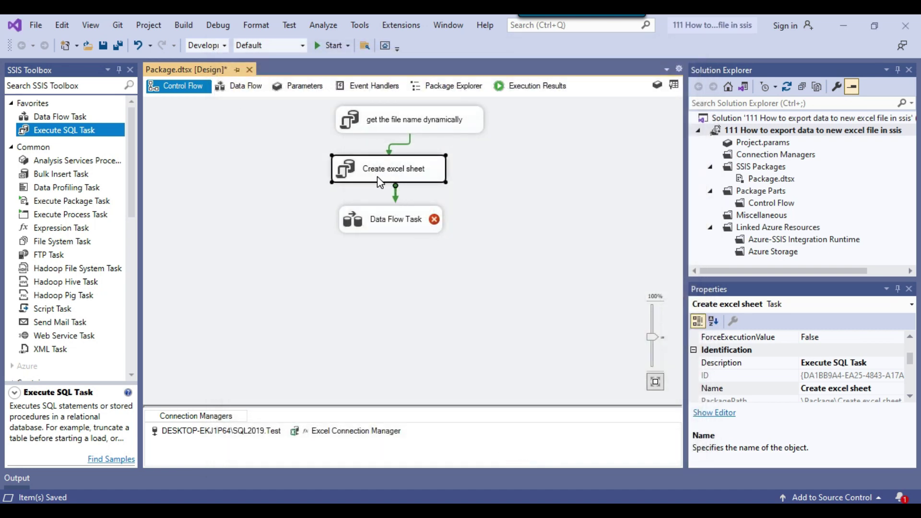
# - Connect the "Create excel sheet" task to the Data Flow Task with a precedence constraint
pyautogui.moveTo(395, 186); pyautogui.dragTo(401, 204)
pyautogui.click(519, 231)
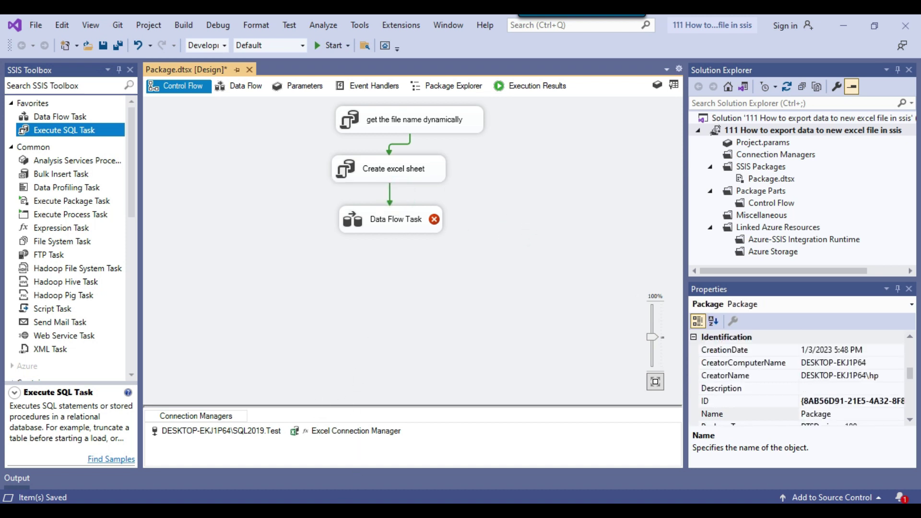
# - Switch to File Explorer and refresh the D:\Files folder to check its contents before the run
pyautogui.hotkey('alt', 'Tab')
pyautogui.rightClick(336, 270)
pyautogui.click(370, 346)
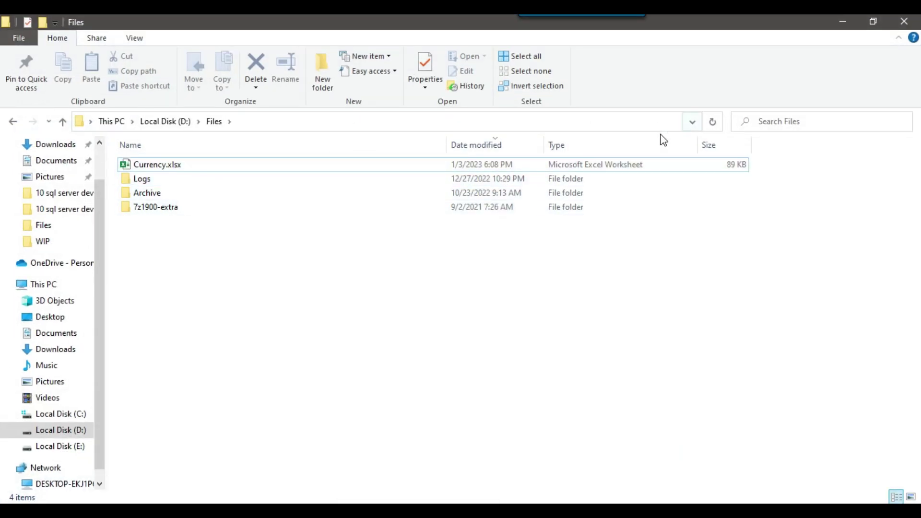
pyautogui.click(843, 22)
# - Run the package, and open the Data Flow Task to inspect its execution
pyautogui.click(333, 45)
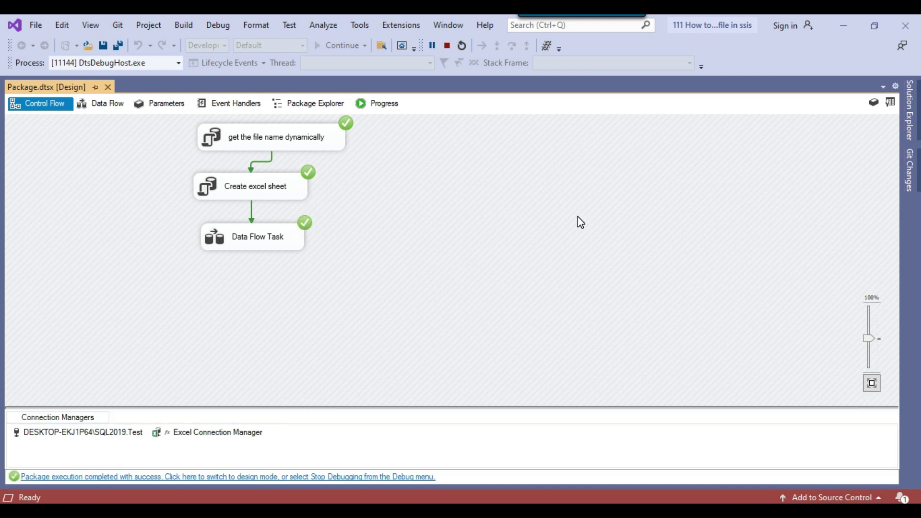
pyautogui.click(241, 138)
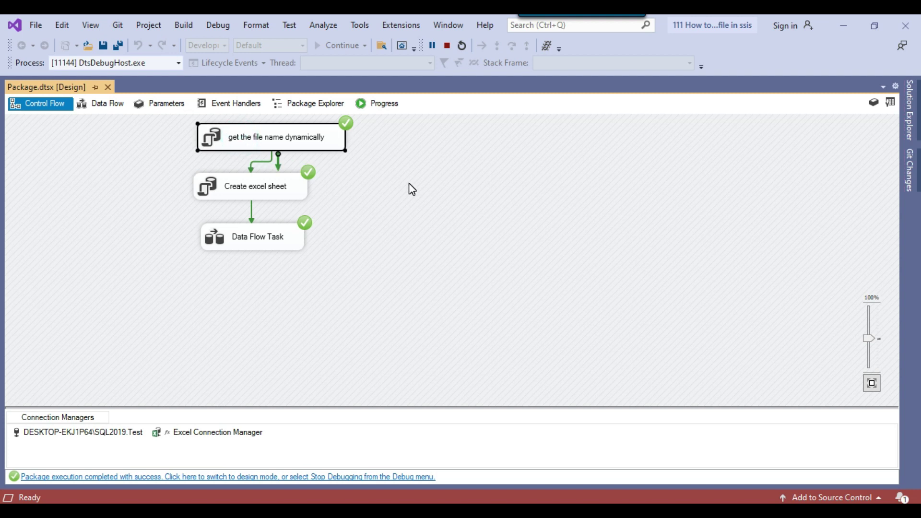
pyautogui.click(247, 189)
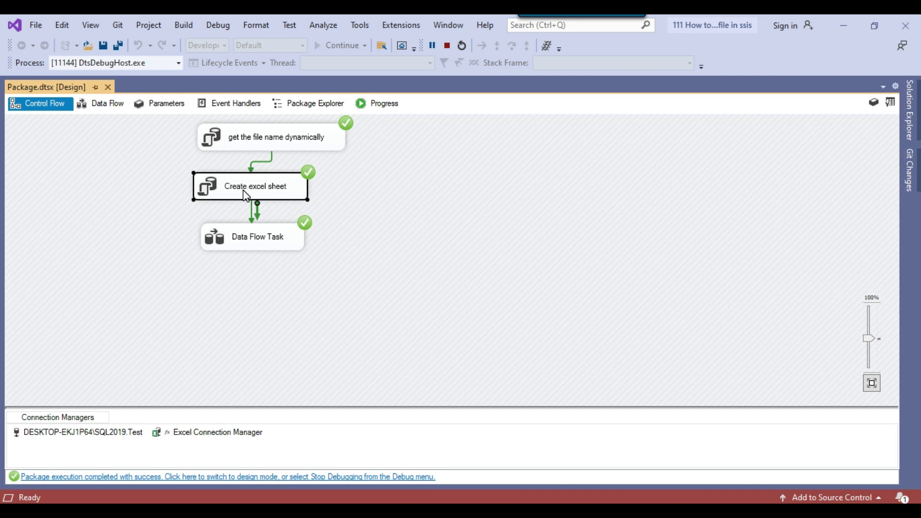
pyautogui.doubleClick(233, 236)
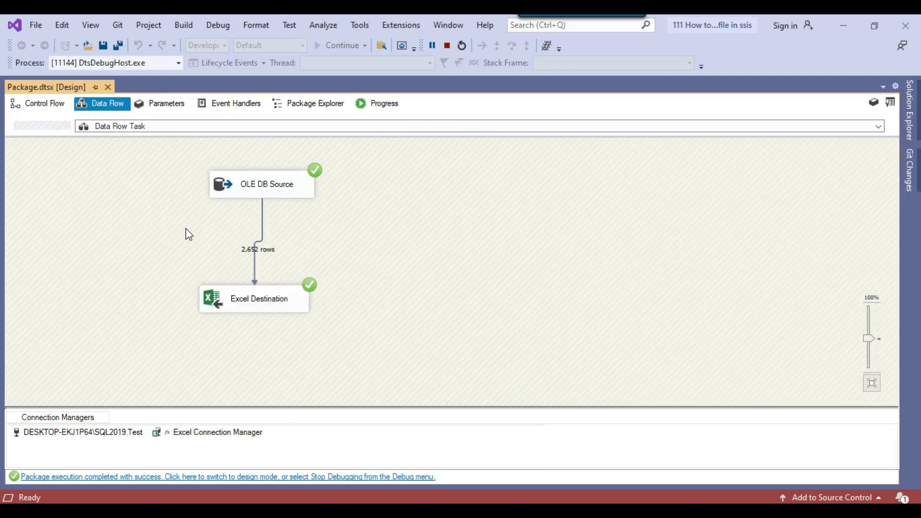
# - Return to the package's control flow, then switch to File Explorer, refresh D:\Files and open Currency_20230103182531.XLSX
pyautogui.click(42, 104)
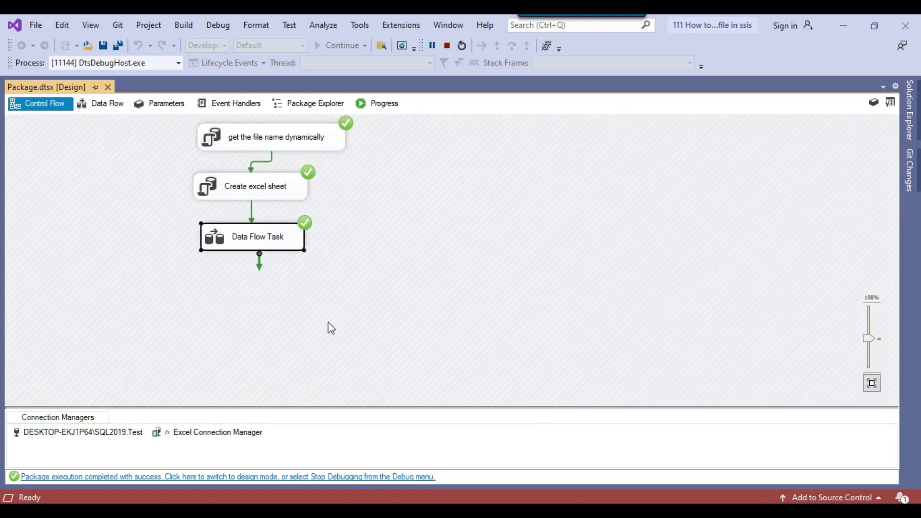
pyautogui.click(338, 510)
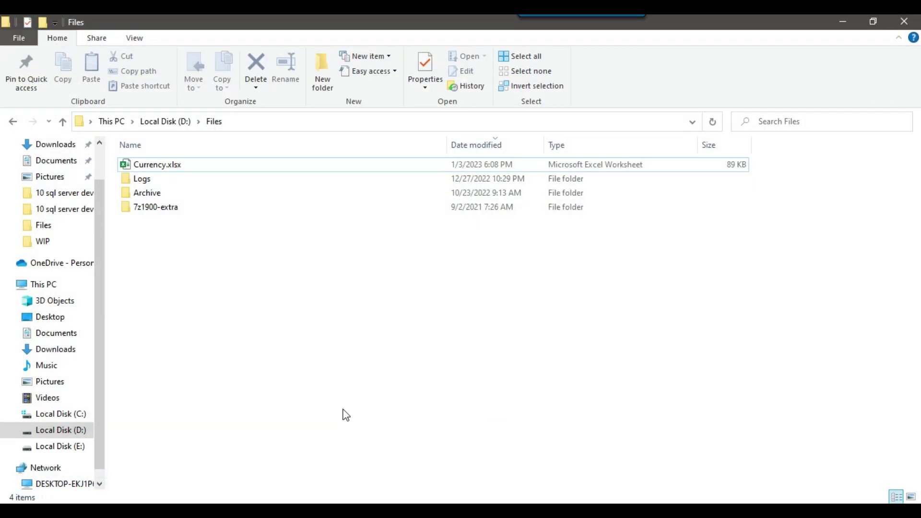
pyautogui.rightClick(339, 291)
pyautogui.click(380, 139)
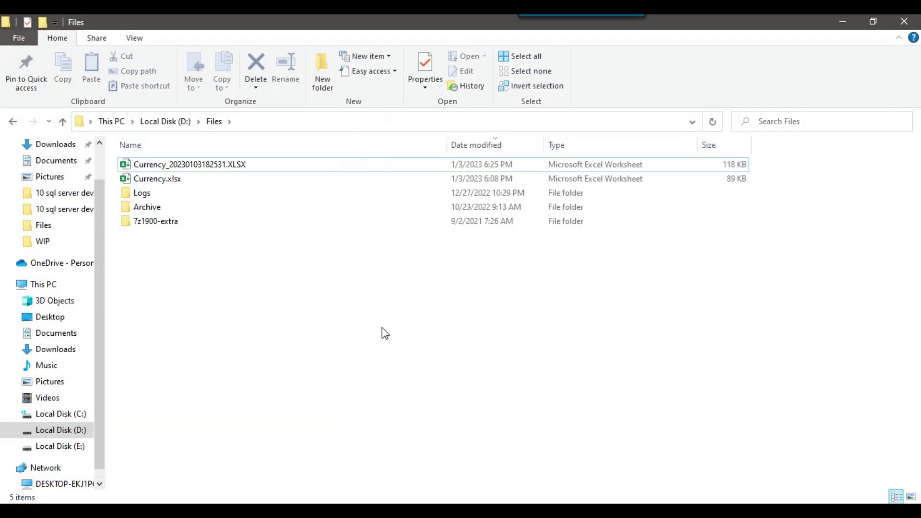
pyautogui.click(209, 166)
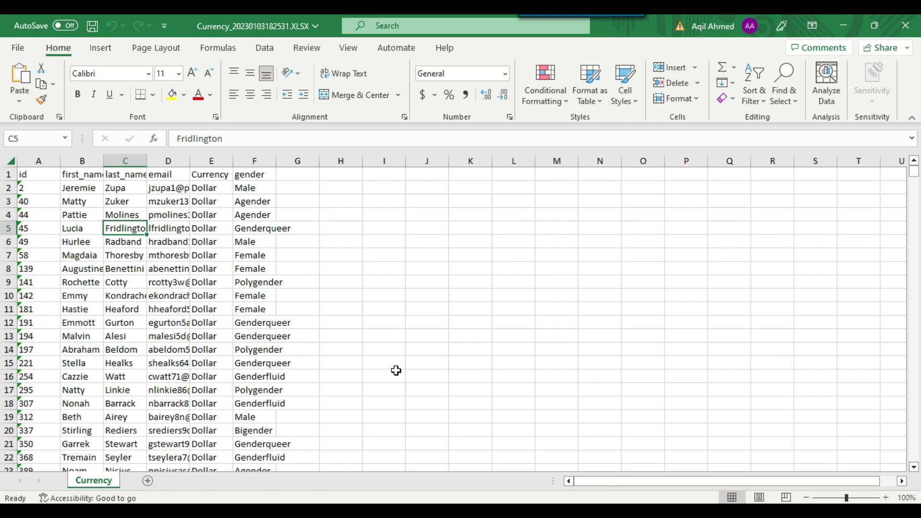
# - Switch to SQL Server Management Studio and execute only the query select * from [dbo].[Currency]
pyautogui.hotkey('alt', 'Tab')
pyautogui.moveTo(374, 109); pyautogui.dragTo(219, 108)
pyautogui.click(193, 76)
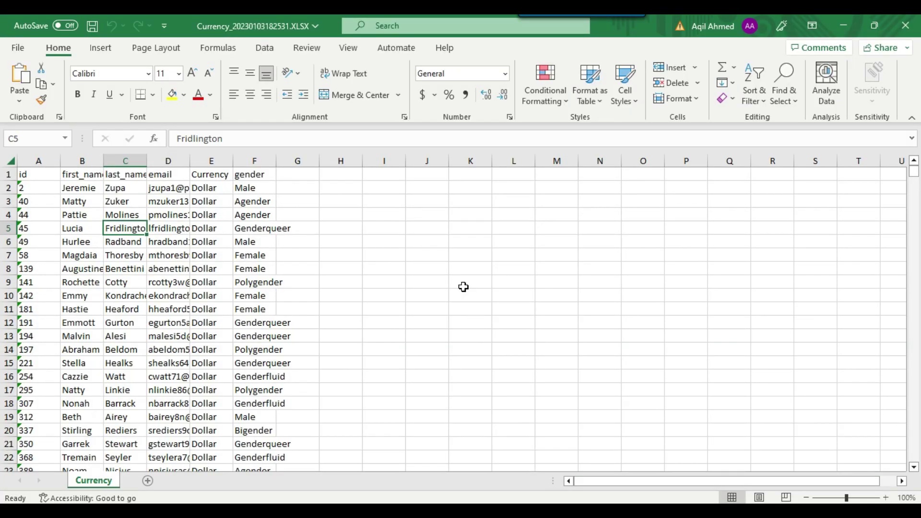
# - Examine the last data row of Currency_20230103182531.XLSX in Excel to compare it with the query's row count, and close the workbook
pyautogui.click(464, 288)
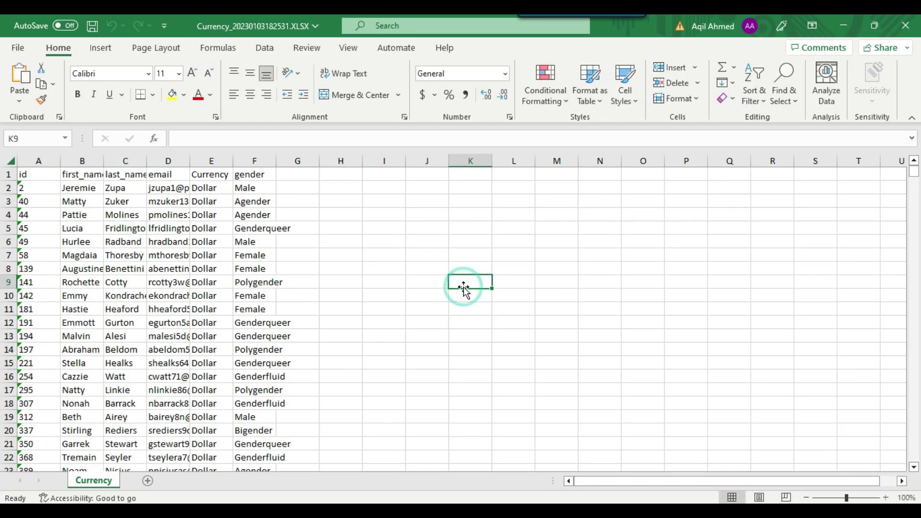
pyautogui.hotkey('ctrl', 'End')
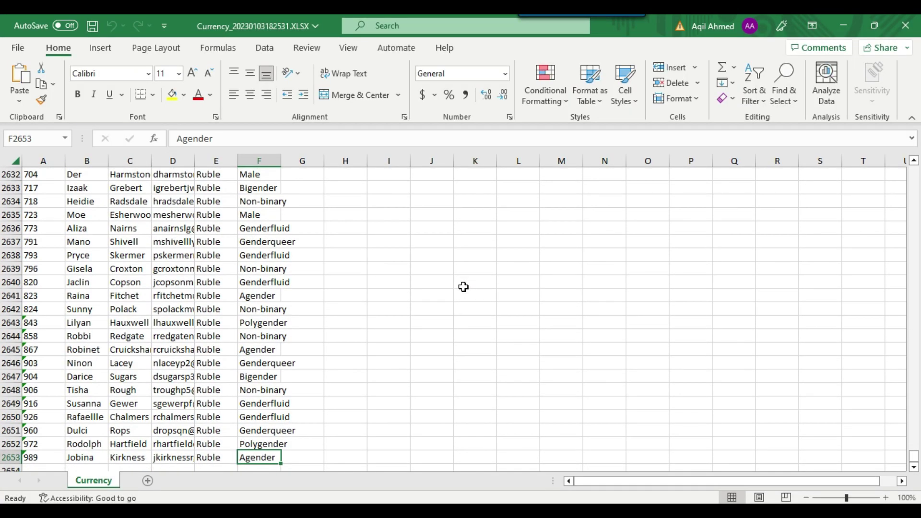
pyautogui.press('Left')
pyautogui.press('Left')
pyautogui.press('Left')
pyautogui.press('Left')
pyautogui.press('Left')
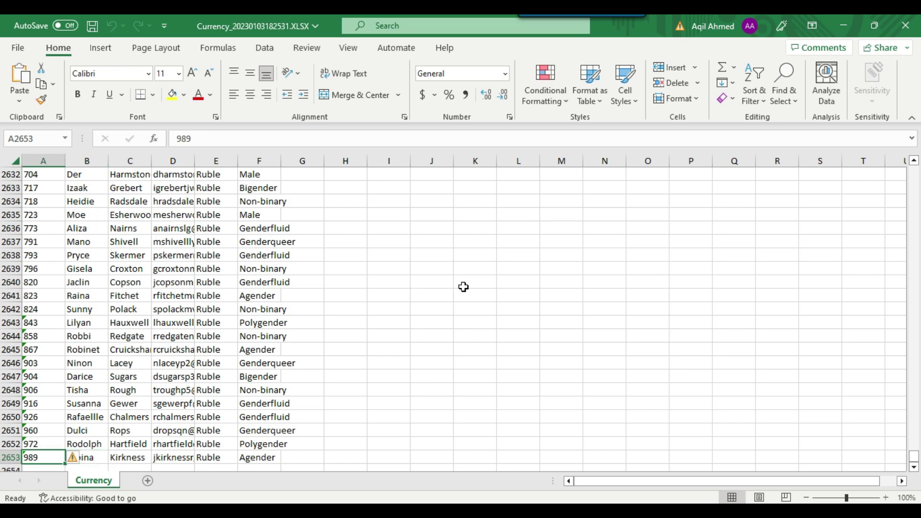
pyautogui.press('Right')
pyautogui.scroll(-1, 464, 287)
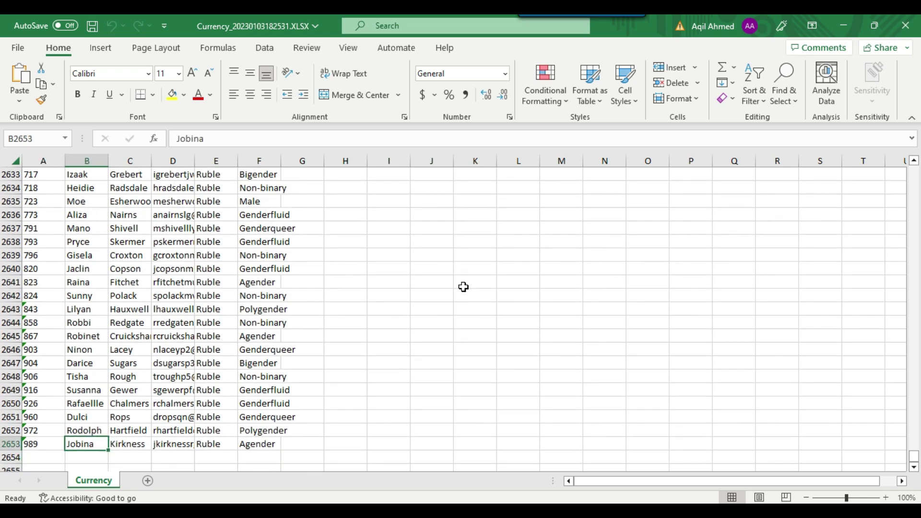
pyautogui.hotkey('ctrl', 'Home')
pyautogui.click(904, 29)
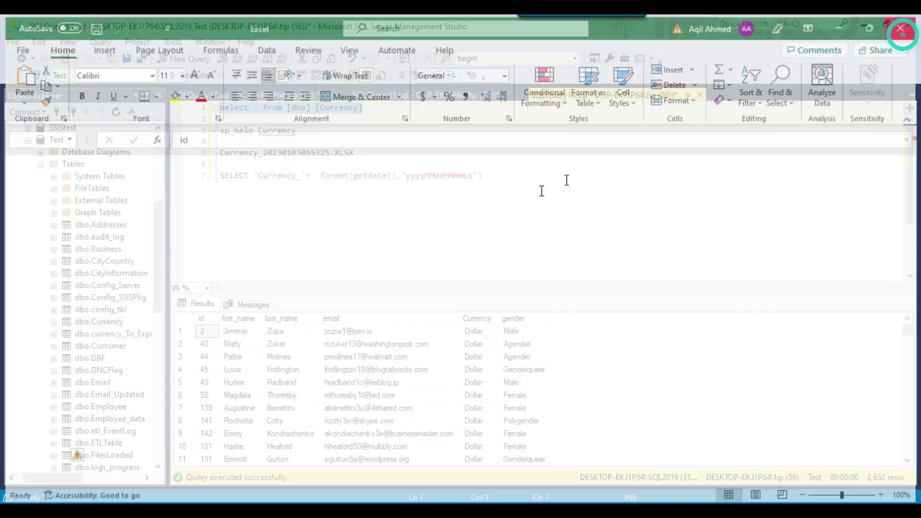
# - Switch to File Explorer and refresh the D:\Files folder to check its contents before another run
pyautogui.hotkey('alt', 'Tab')
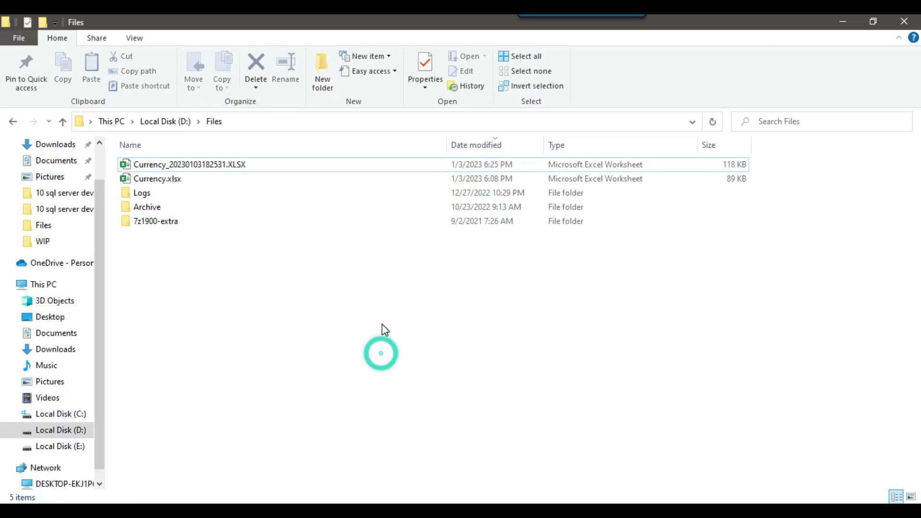
pyautogui.rightClick(382, 326)
pyautogui.click(432, 171)
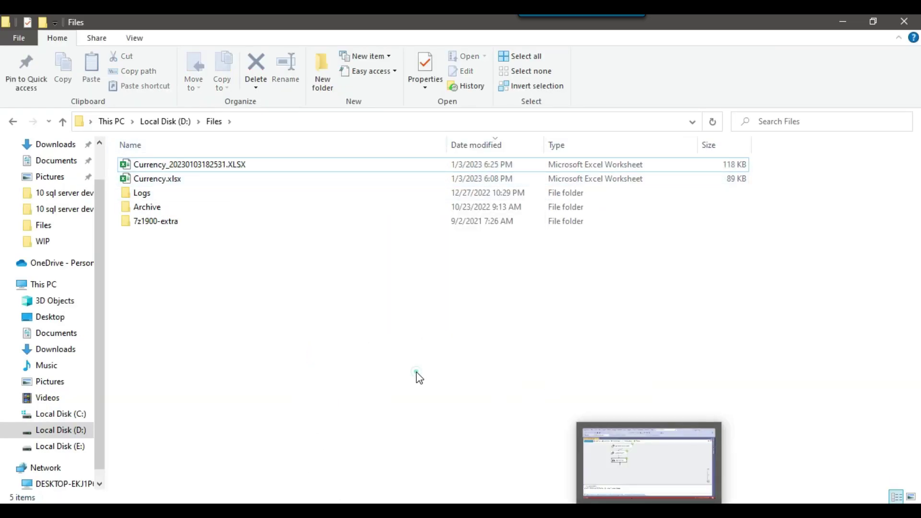
# - Switch to Visual Studio, stop debugging and run the package a second time
pyautogui.hotkey('alt', 'Tab')
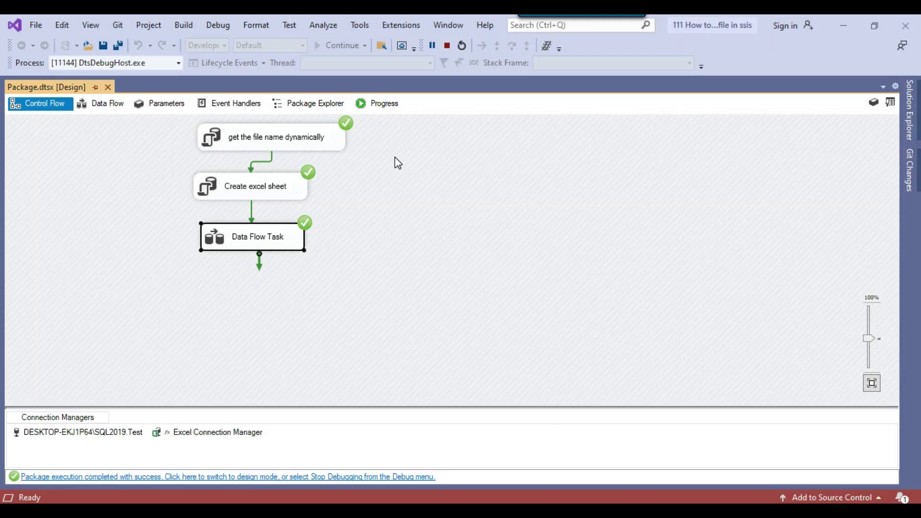
pyautogui.click(448, 44)
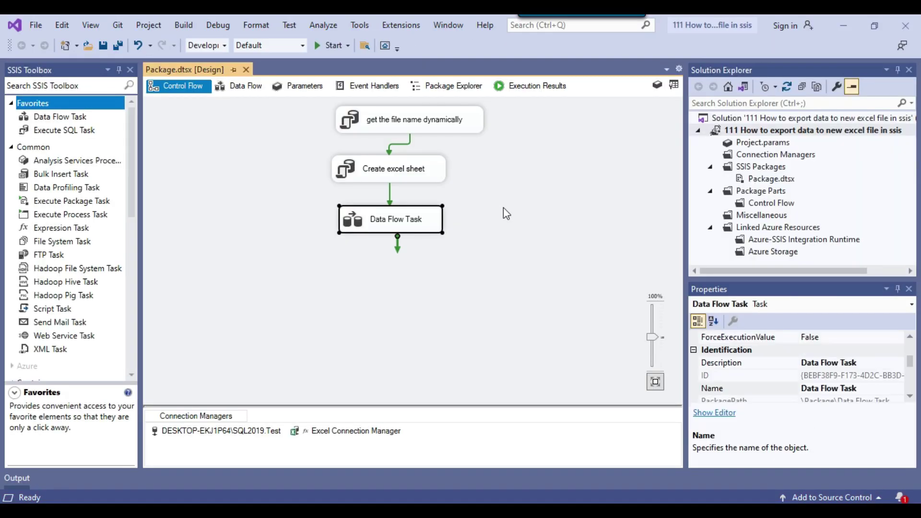
pyautogui.click(522, 191)
pyautogui.click(340, 50)
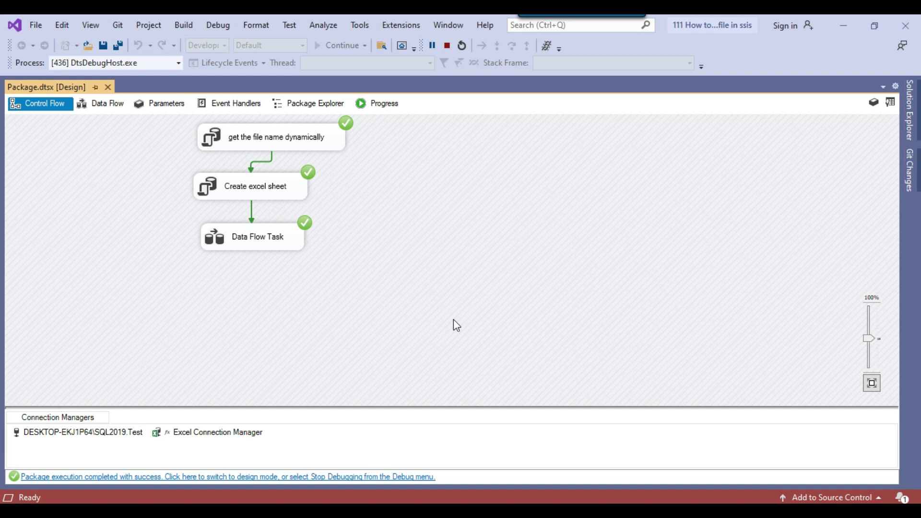
# - Switch to File Explorer, refresh D:\Files and open the newest export, Currency_20230103182635.XLSX
pyautogui.hotkey('alt', 'Tab')
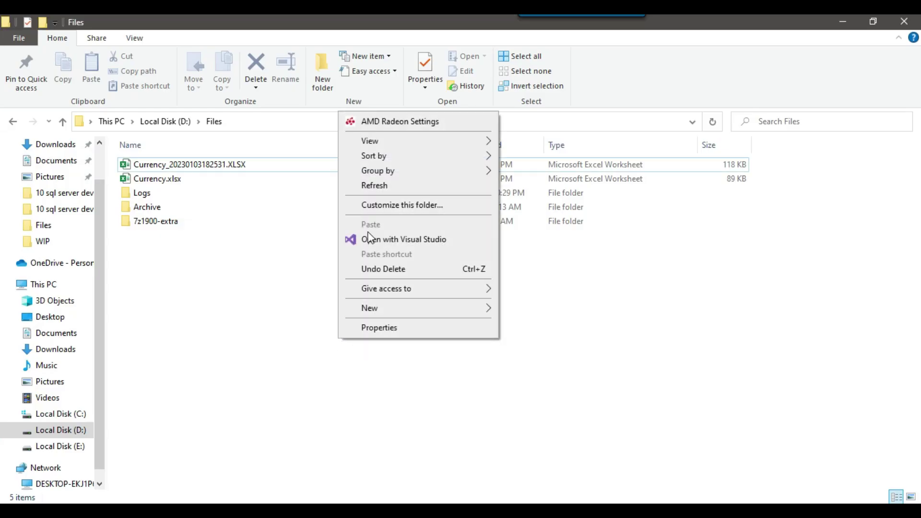
pyautogui.click(372, 186)
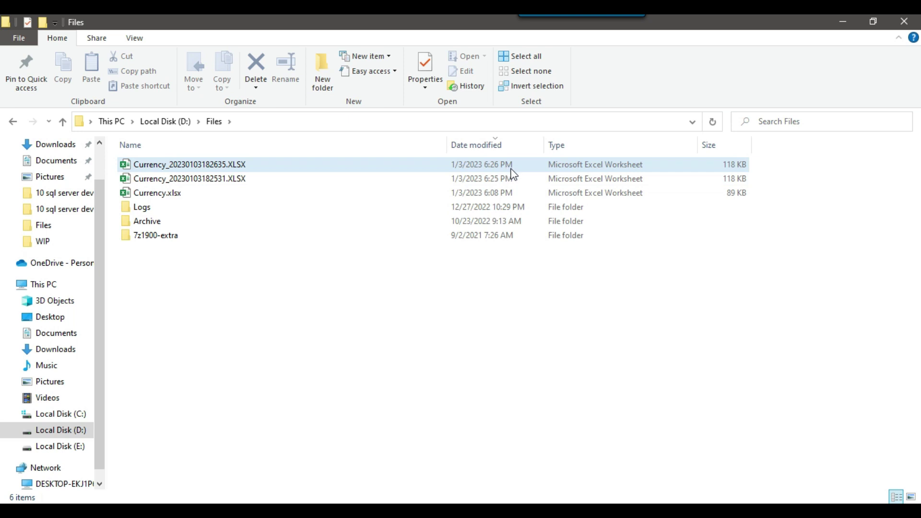
pyautogui.click(234, 164)
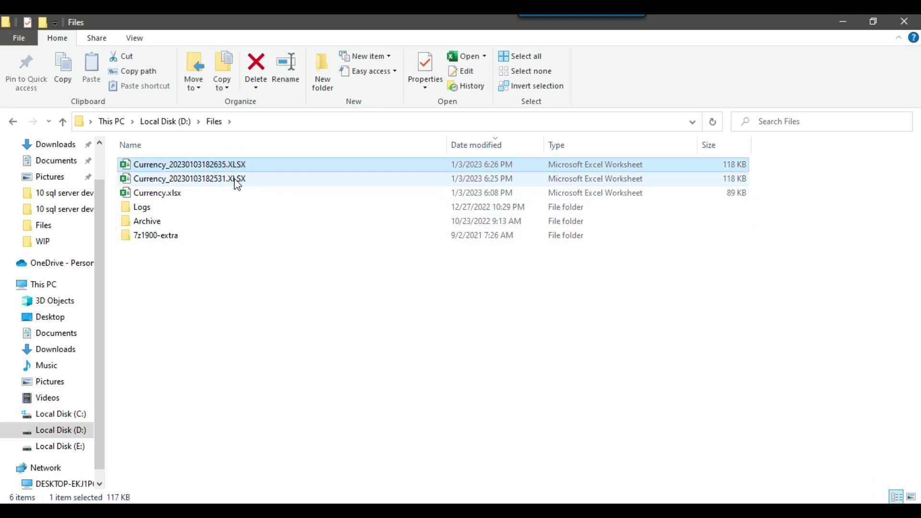
pyautogui.rightClick(232, 164)
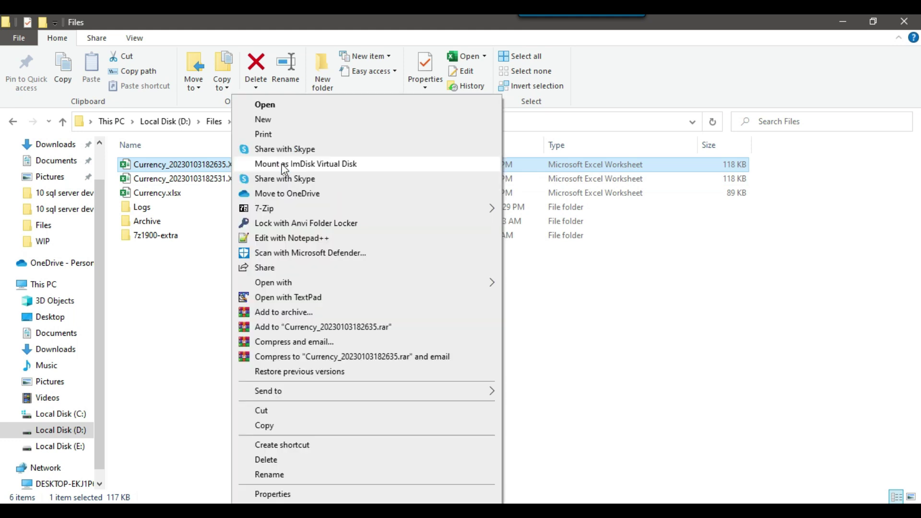
pyautogui.click(302, 105)
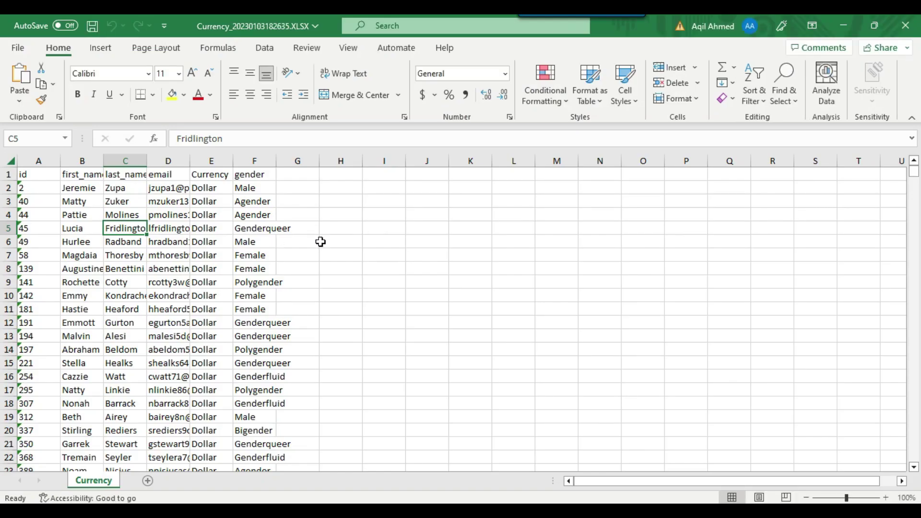
# - Examine the last and first rows of the Currency sheet in the newest export, and close the workbook
pyautogui.hotkey('ctrl', 'End')
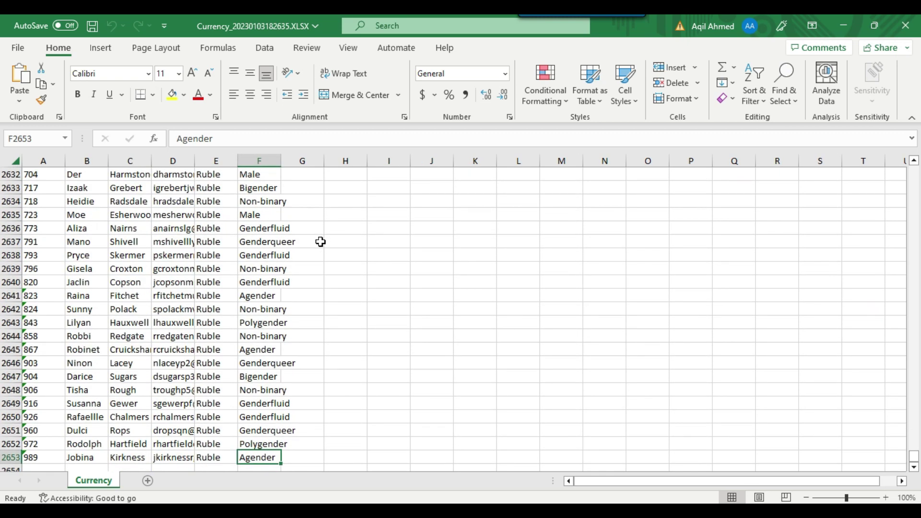
pyautogui.scroll(3, 404, 248)
pyautogui.click(691, 255)
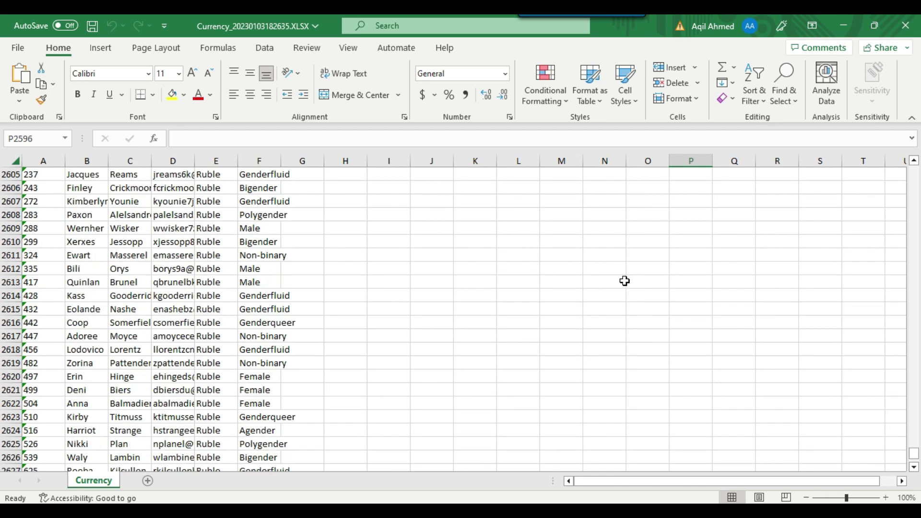
pyautogui.scroll(5, 624, 281)
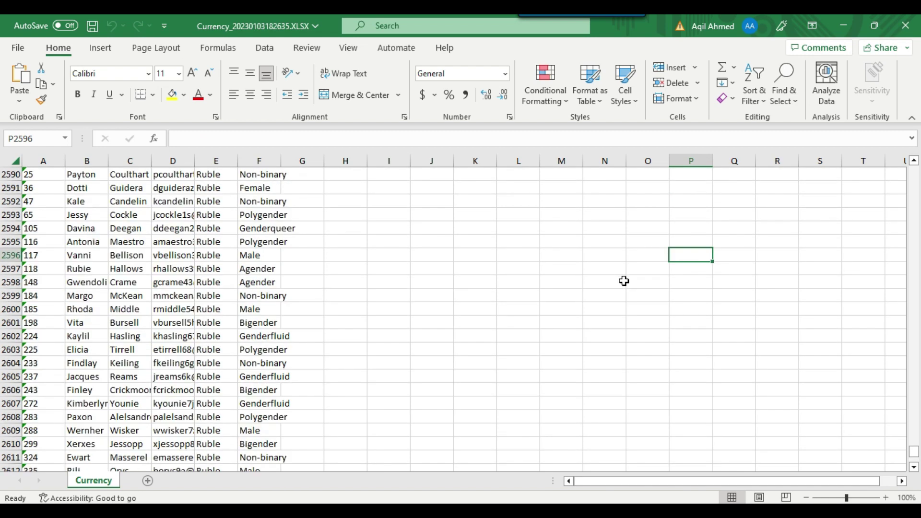
pyautogui.hotkey('ctrl', 'Home')
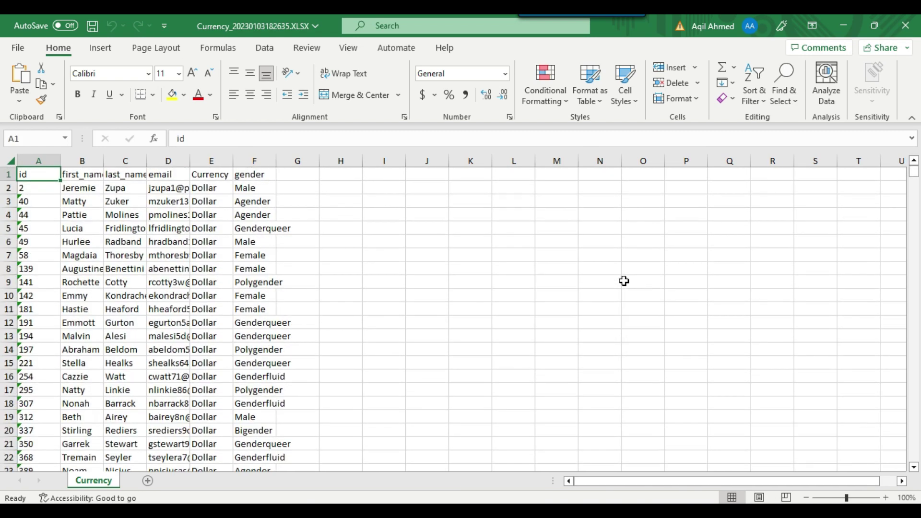
pyautogui.click(905, 27)
pyautogui.click(451, 347)
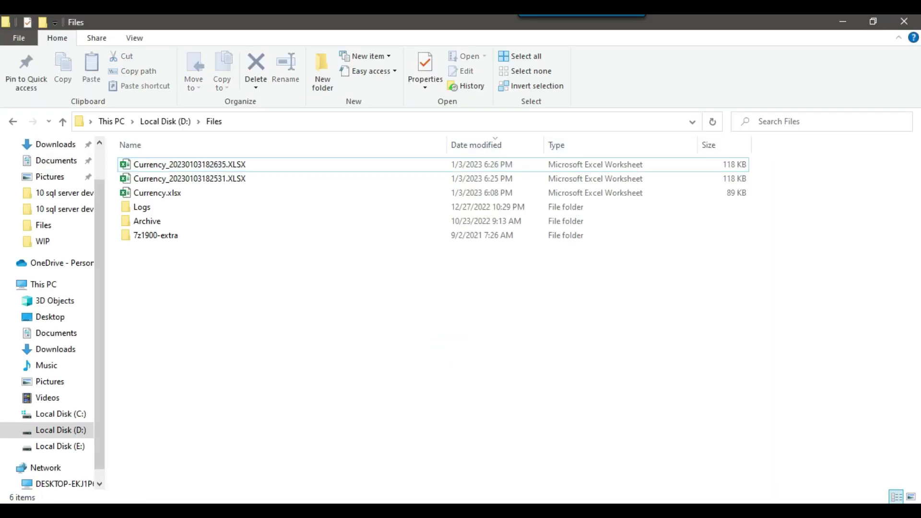
# - Switch to Visual Studio and review the general settings of the "get the file name dynamically" and "Create excel sheet" tasks
pyautogui.click(624, 510)
pyautogui.doubleClick(214, 140)
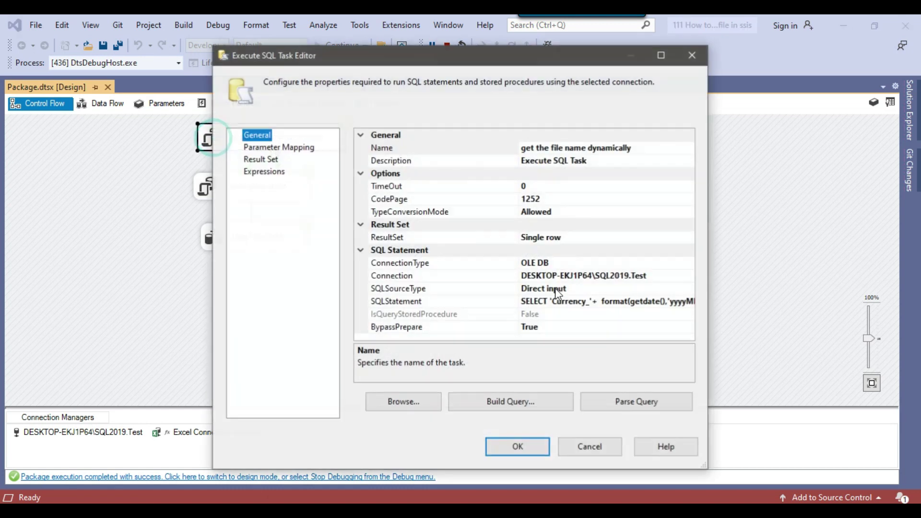
pyautogui.click(521, 448)
pyautogui.click(206, 195)
pyautogui.doubleClick(206, 194)
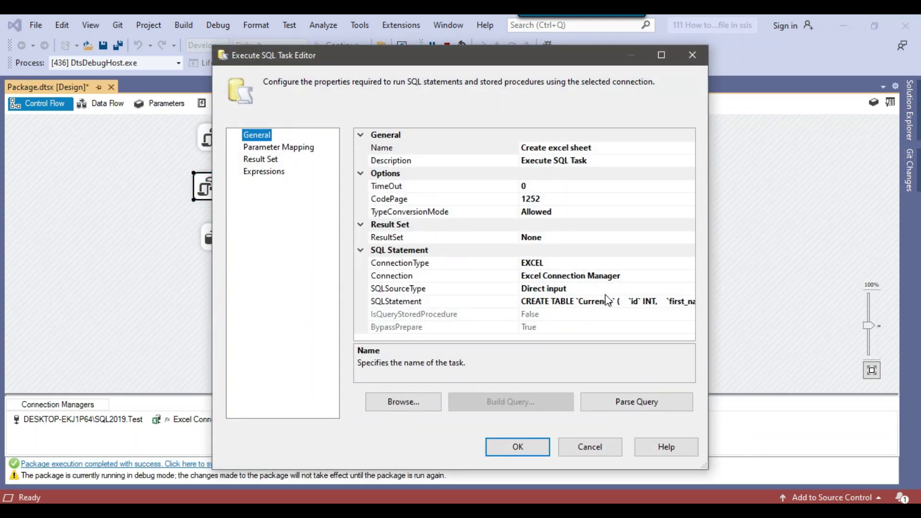
pyautogui.click(593, 447)
# - Look through the Currency query results in SQL Server Management Studio, then return to Visual Studio and stop debugging the package
pyautogui.hotkey('alt', 'Tab')
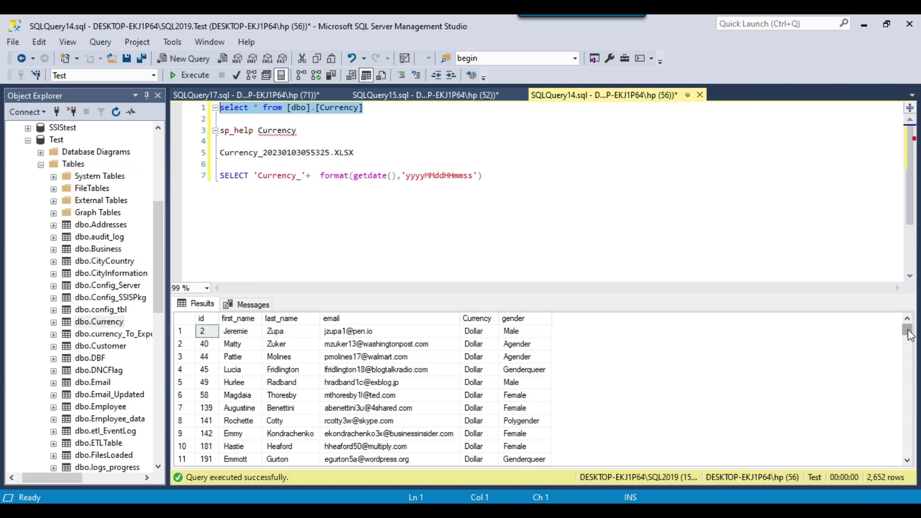
pyautogui.moveTo(908, 336); pyautogui.dragTo(892, 408)
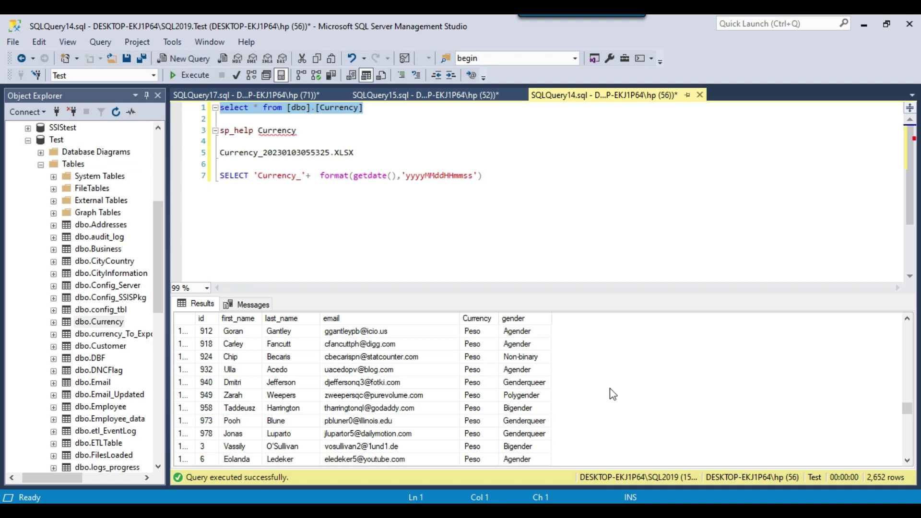
pyautogui.hotkey('alt', 'Tab')
pyautogui.click(447, 45)
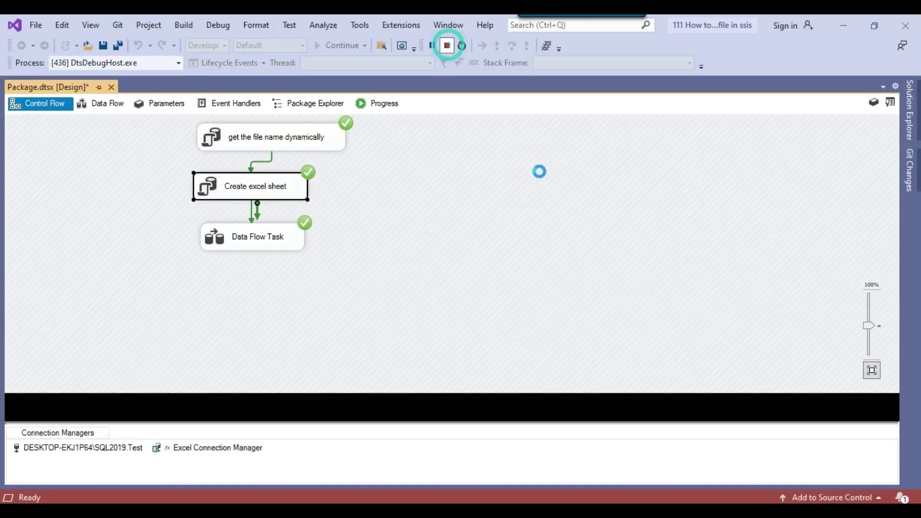